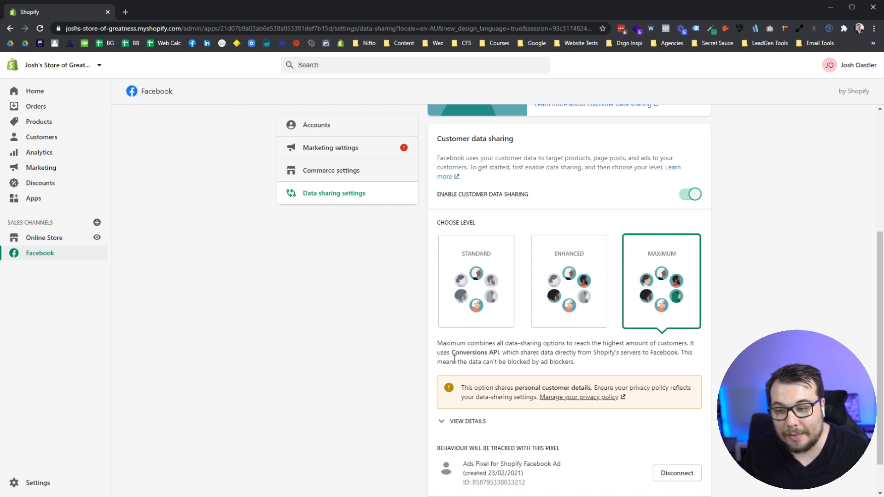
Step: Highlight the term Conversions API in the Maximum data sharing level's description
{"action": "left_click_drag", "start_coordinate": [451, 353], "coordinate": [501, 355]}
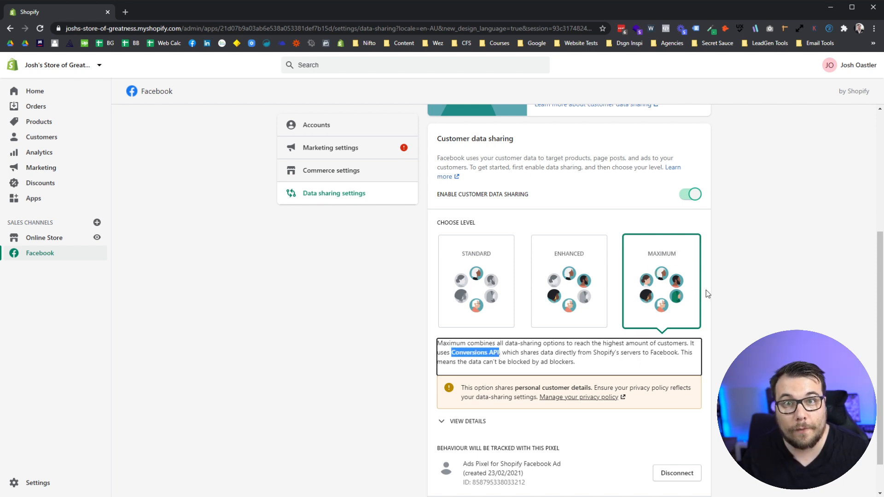
{"action": "left_click", "coordinate": [744, 280]}
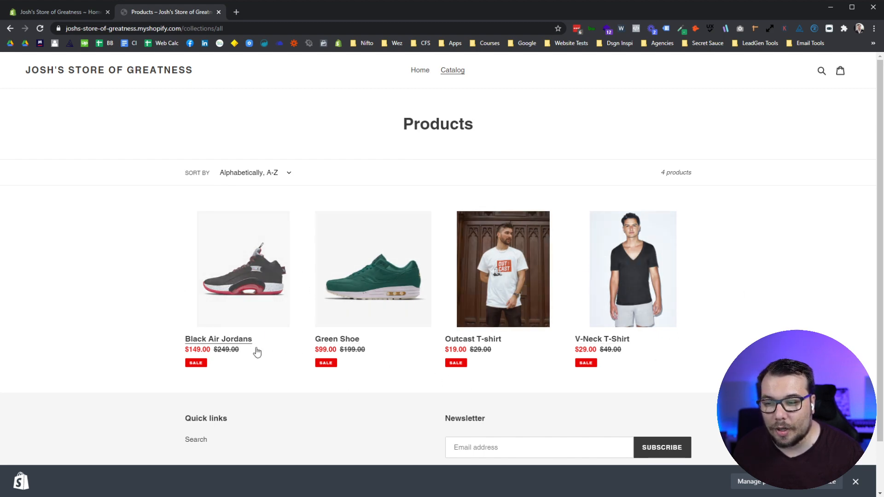
Step: Open the V-Neck T-Shirt product page from the catalog and view its black, blue and grey photos
{"action": "left_click", "coordinate": [635, 280]}
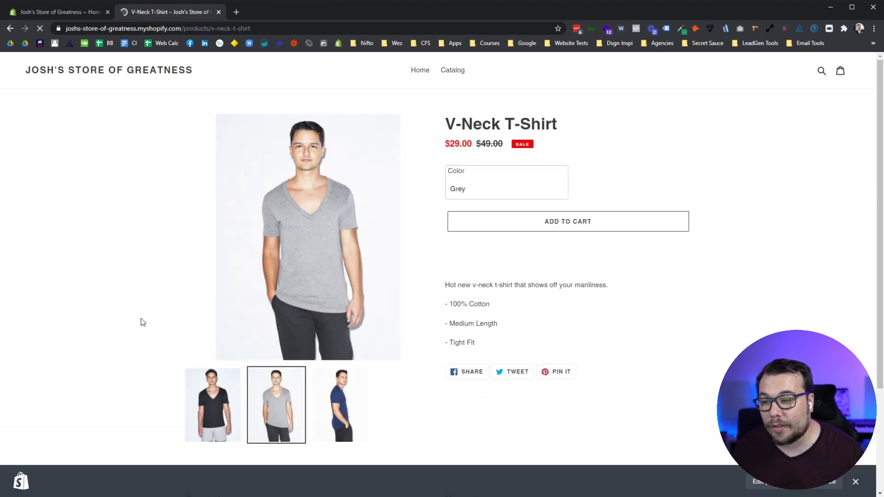
{"action": "left_click", "coordinate": [217, 413]}
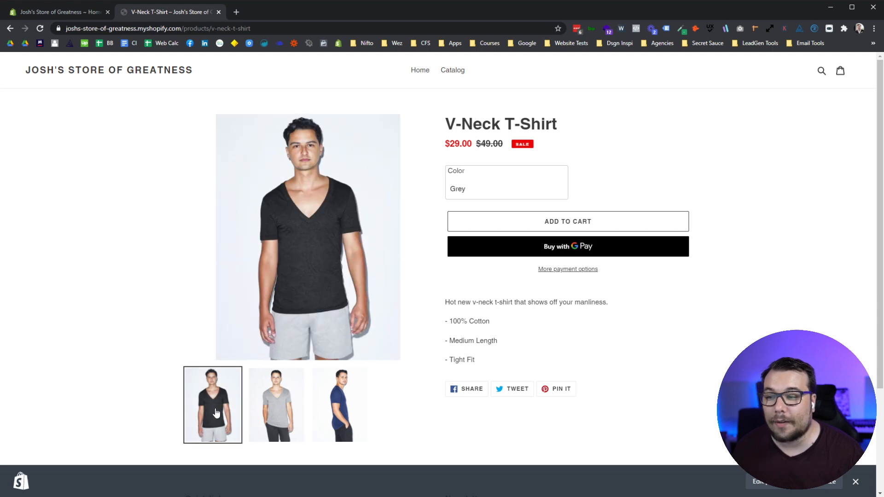
{"action": "left_click", "coordinate": [328, 411]}
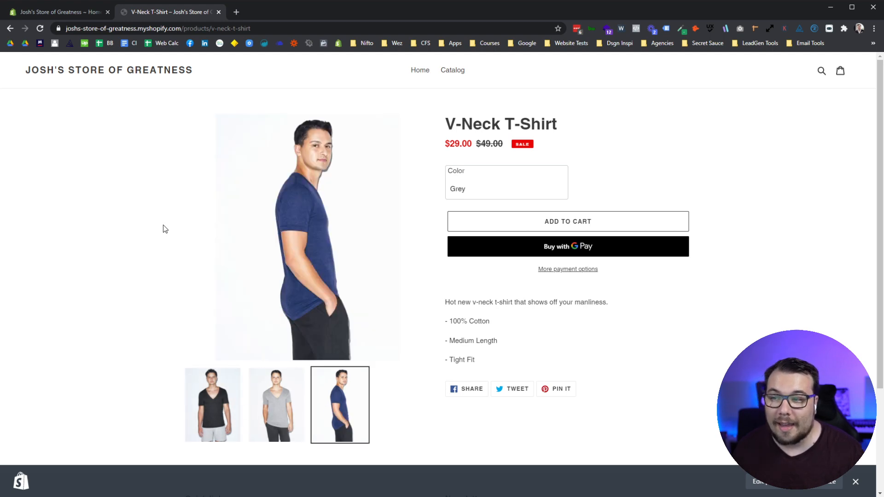
{"action": "left_click", "coordinate": [261, 411]}
{"action": "left_click", "coordinate": [201, 404]}
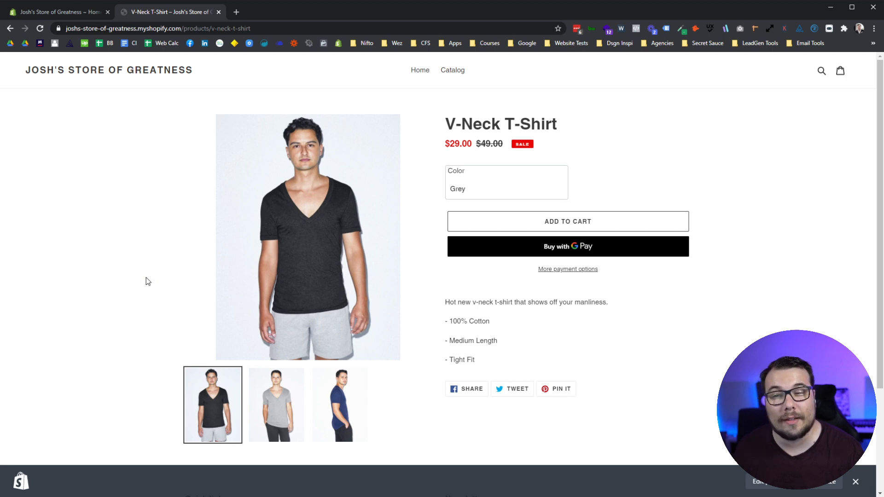
Step: Return to the store admin and start the Facebook setup from the Facebook Pixel section of the Online Store preferences
{"action": "left_click", "coordinate": [51, 13]}
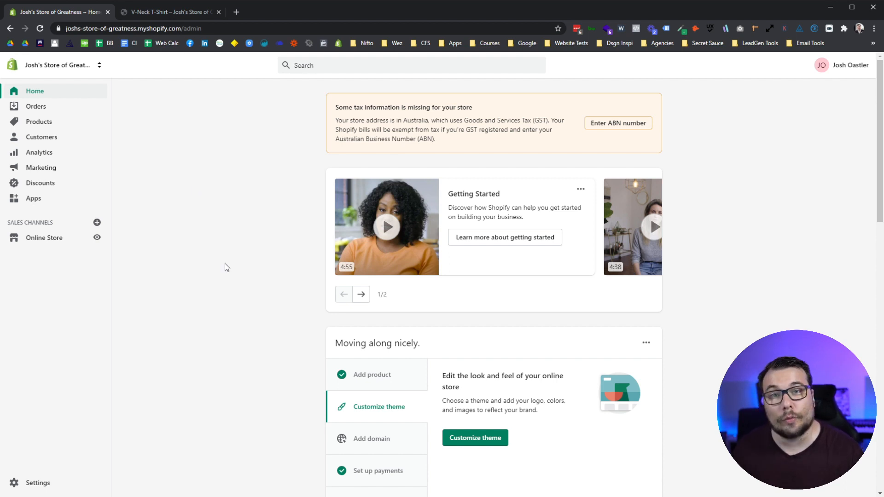
{"action": "left_click", "coordinate": [60, 235]}
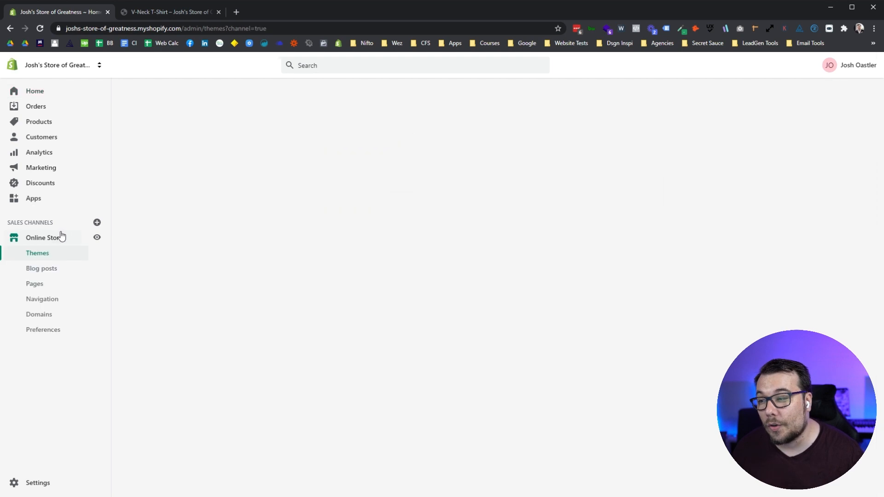
{"action": "left_click", "coordinate": [50, 332]}
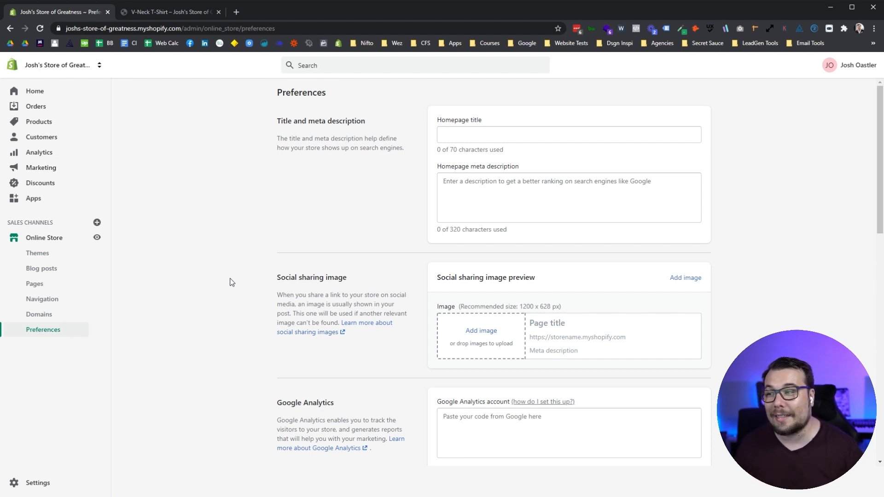
{"action": "scroll", "coordinate": [232, 282], "scroll_direction": "down", "scroll_amount": 7}
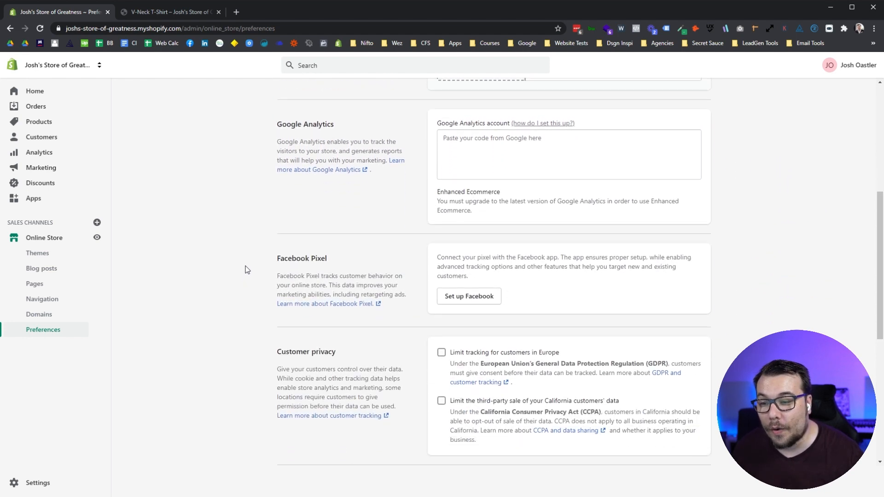
{"action": "left_click_drag", "start_coordinate": [274, 211], "coordinate": [335, 212]}
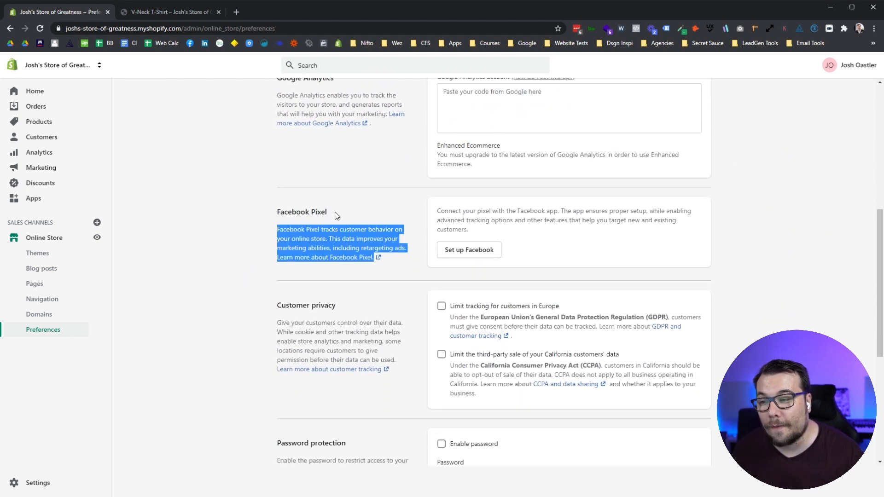
{"action": "left_click", "coordinate": [335, 212]}
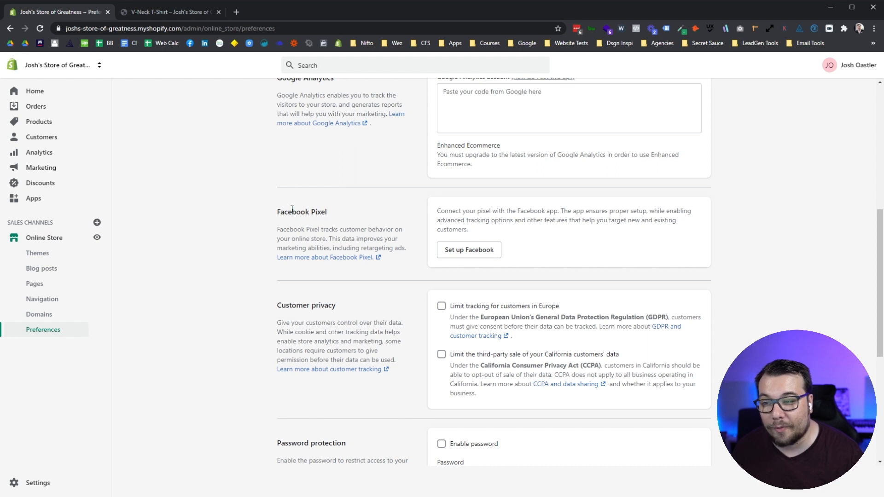
{"action": "left_click", "coordinate": [472, 255]}
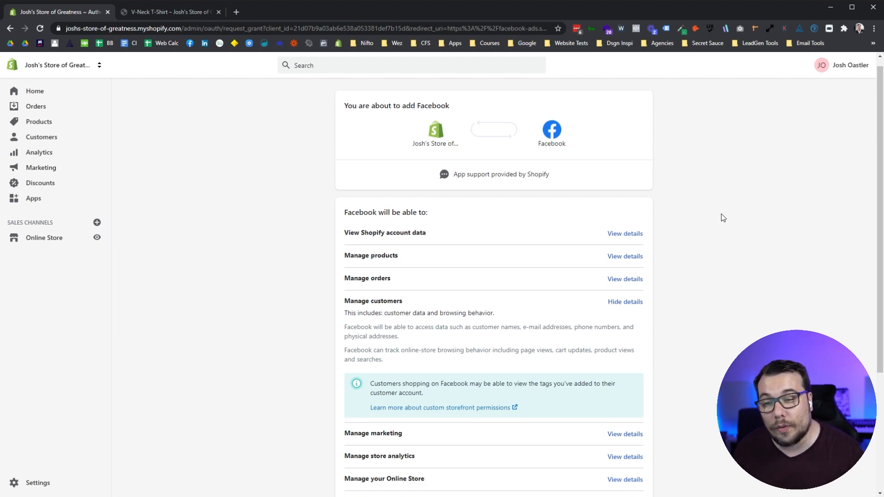
Step: Review the permissions Facebook requests and add Facebook as a sales channel
{"action": "scroll", "coordinate": [721, 217], "scroll_direction": "down", "scroll_amount": 4}
{"action": "scroll", "coordinate": [716, 217], "scroll_direction": "up", "scroll_amount": 4}
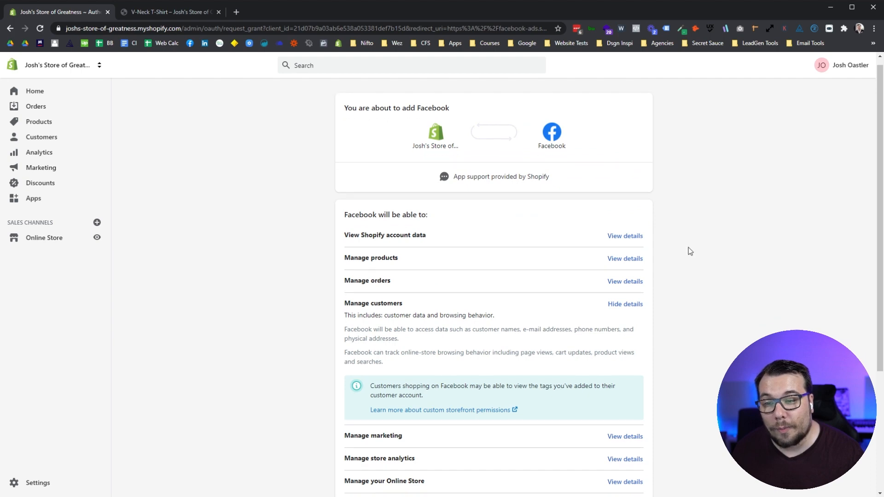
{"action": "scroll", "coordinate": [689, 248], "scroll_direction": "down", "scroll_amount": 4}
{"action": "left_click", "coordinate": [638, 431]}
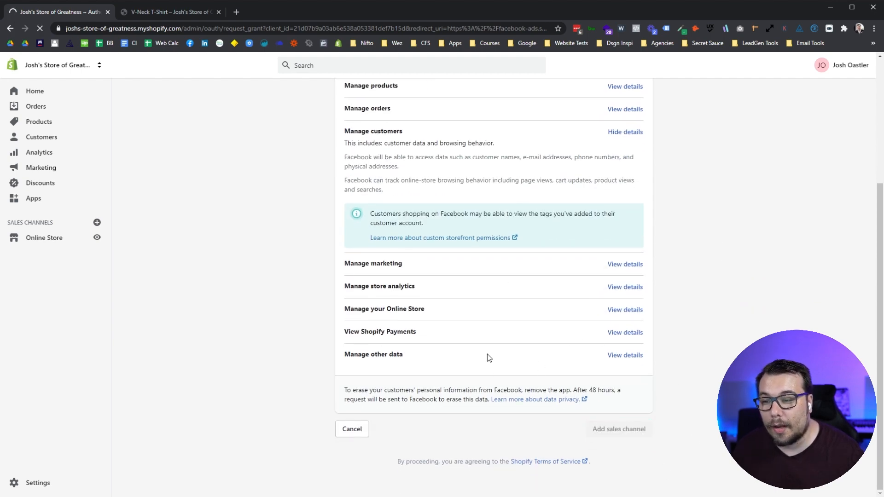
{"action": "scroll", "coordinate": [530, 212], "scroll_direction": "up", "scroll_amount": 4}
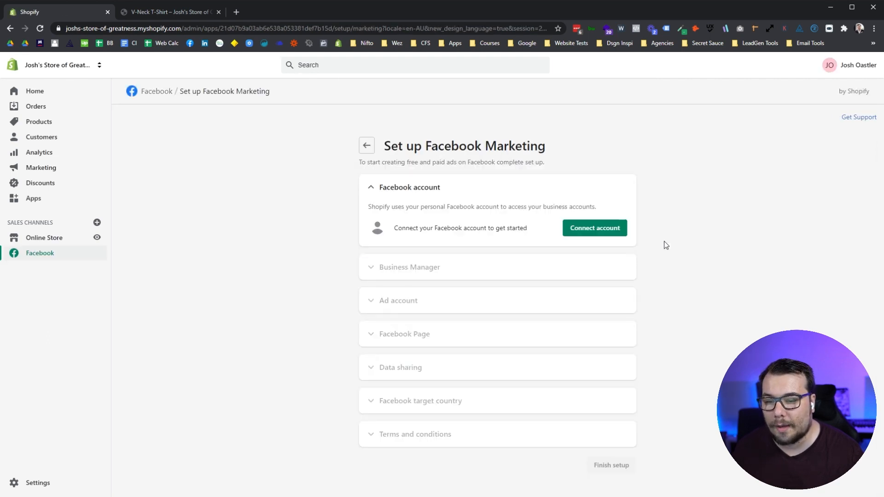
Step: Connect the Facebook account and the Nifto Digital Business Manager in the Facebook Marketing setup
{"action": "left_click", "coordinate": [605, 229]}
{"action": "left_click", "coordinate": [697, 235]}
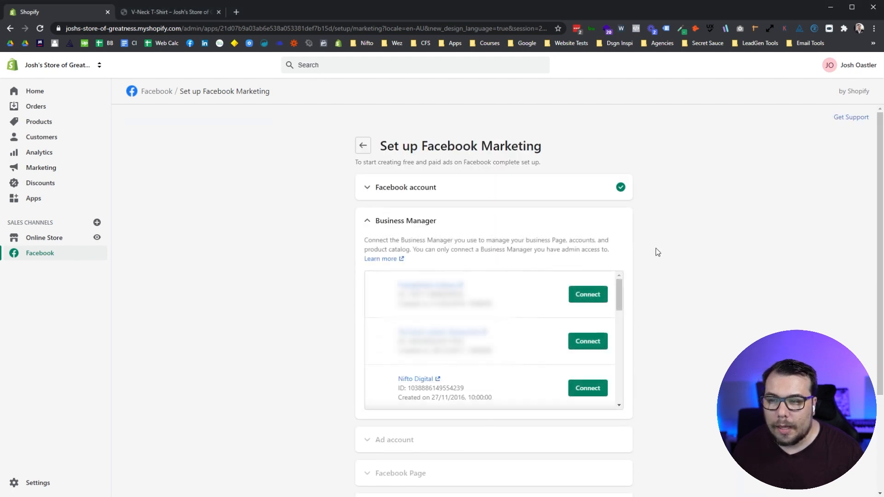
{"action": "left_click_drag", "start_coordinate": [619, 294], "coordinate": [622, 304]}
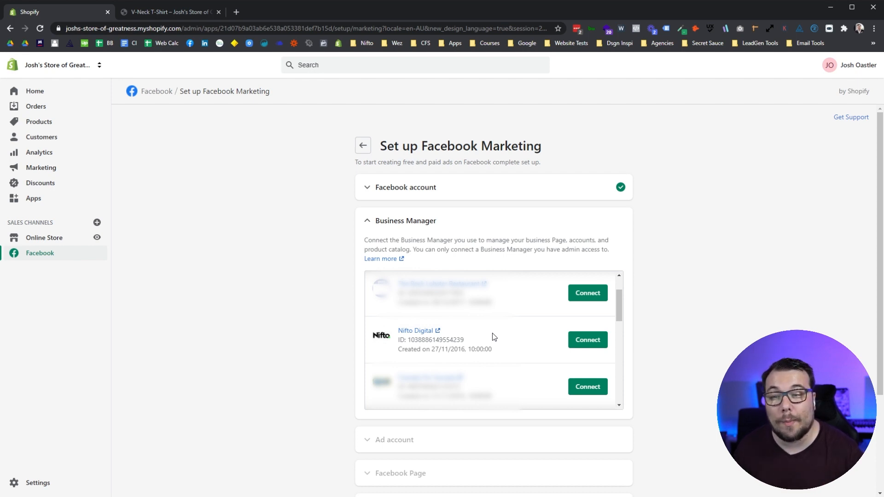
{"action": "left_click", "coordinate": [589, 338]}
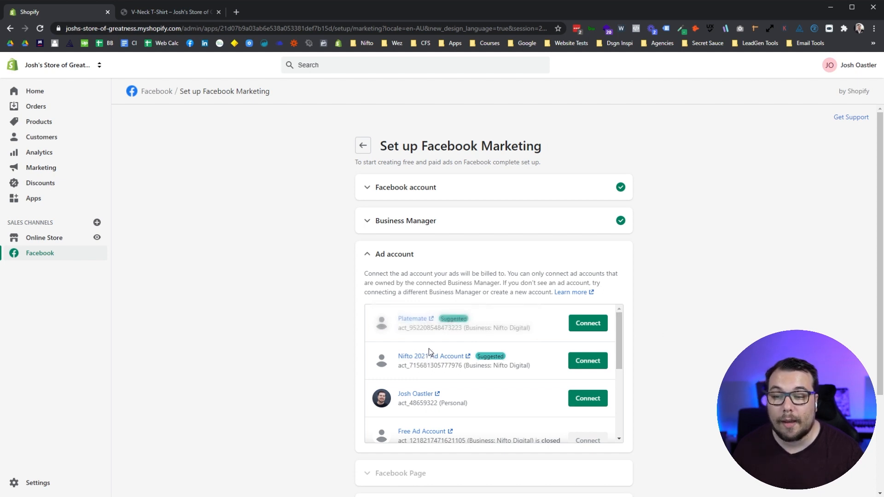
Step: Connect the Nifto 2021 Ad Account and the Nifto Digital Facebook Page
{"action": "left_click", "coordinate": [597, 364]}
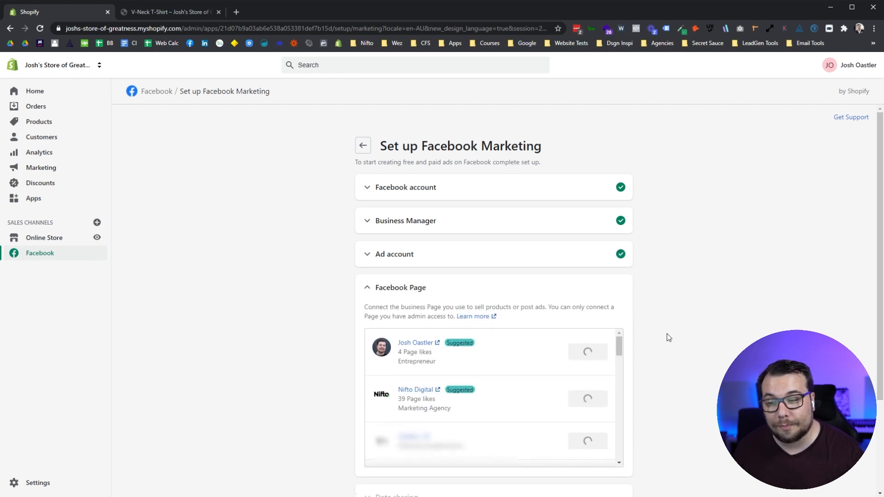
{"action": "scroll", "coordinate": [665, 333], "scroll_direction": "down", "scroll_amount": 1}
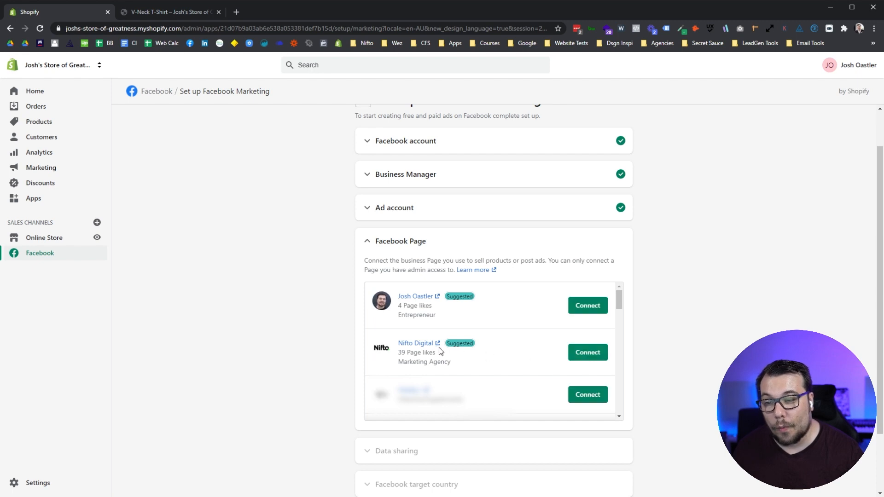
{"action": "left_click", "coordinate": [587, 352]}
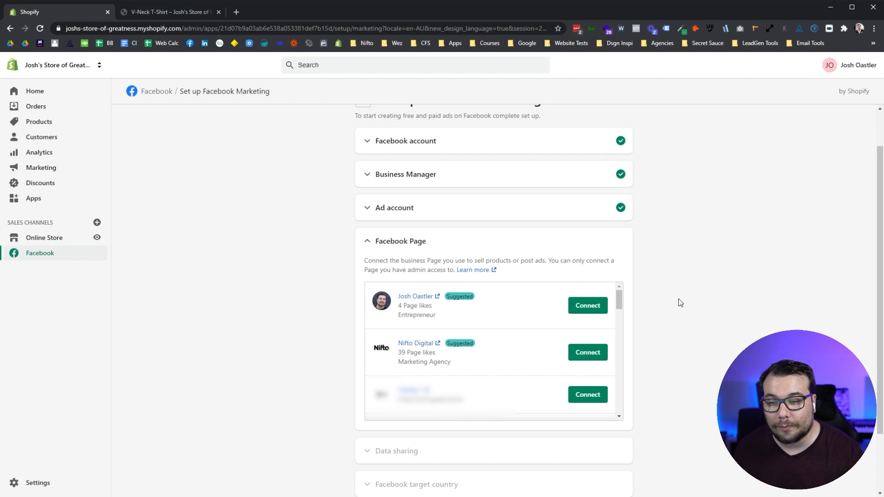
{"action": "left_click", "coordinate": [594, 357]}
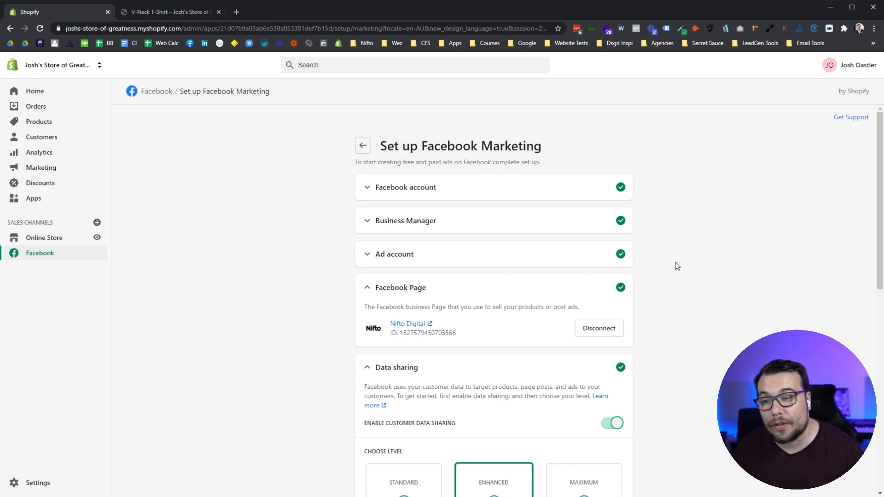
Step: Collapse the Facebook Page section and expand the Data sharing section of the setup
{"action": "scroll", "coordinate": [676, 266], "scroll_direction": "down", "scroll_amount": 1}
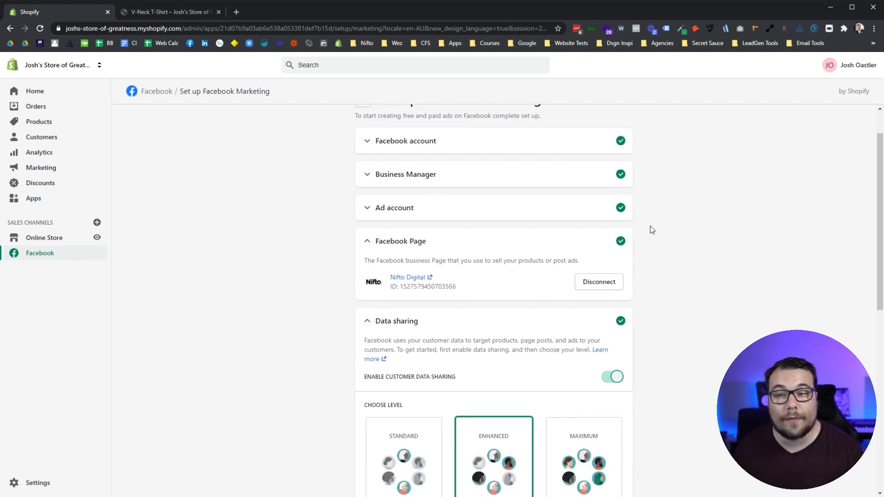
{"action": "scroll", "coordinate": [537, 246], "scroll_direction": "down", "scroll_amount": 1}
{"action": "left_click", "coordinate": [540, 227]}
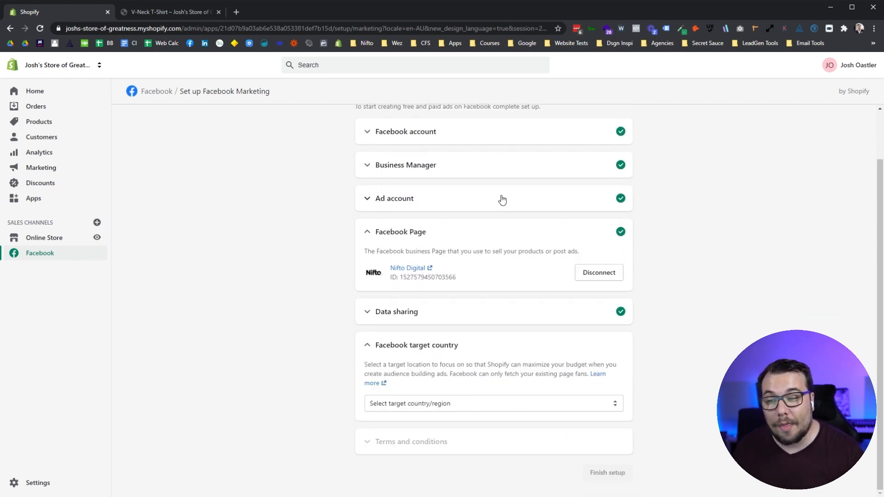
{"action": "left_click", "coordinate": [508, 236]}
{"action": "left_click", "coordinate": [489, 314]}
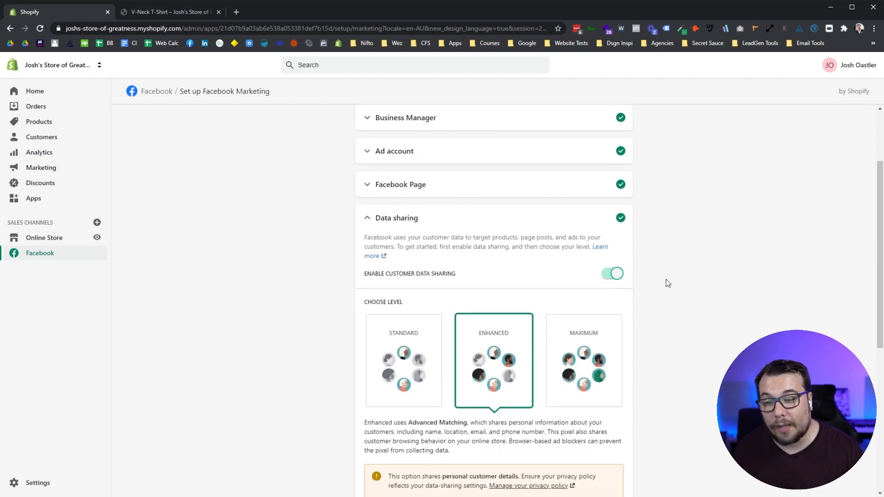
Step: Examine the Enhanced data sharing level's description and the pixel that will track customer behaviour
{"action": "scroll", "coordinate": [667, 283], "scroll_direction": "down", "scroll_amount": 1}
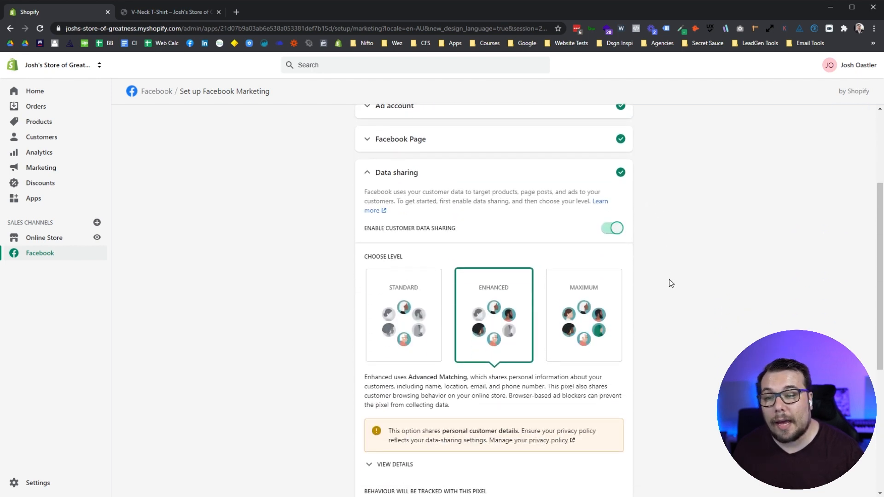
{"action": "scroll", "coordinate": [505, 299], "scroll_direction": "down", "scroll_amount": 2}
{"action": "scroll", "coordinate": [505, 292], "scroll_direction": "down", "scroll_amount": 1}
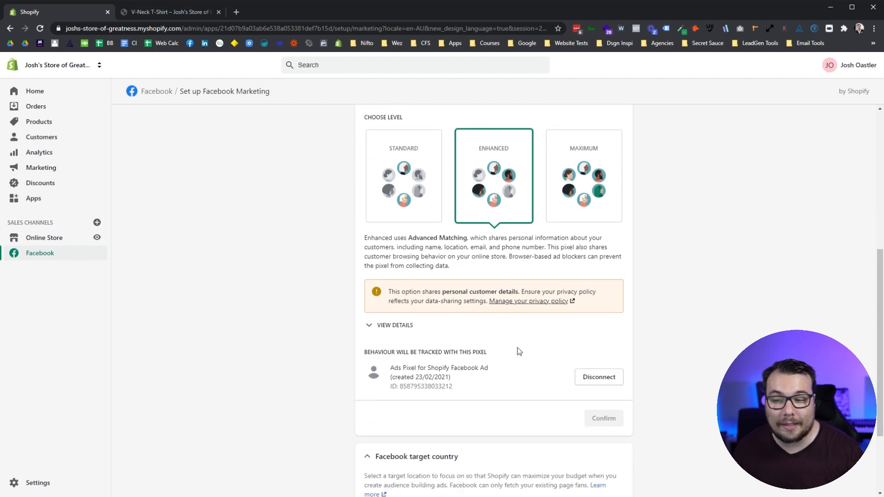
{"action": "left_click_drag", "start_coordinate": [399, 368], "coordinate": [517, 367]}
{"action": "left_click", "coordinate": [519, 368]}
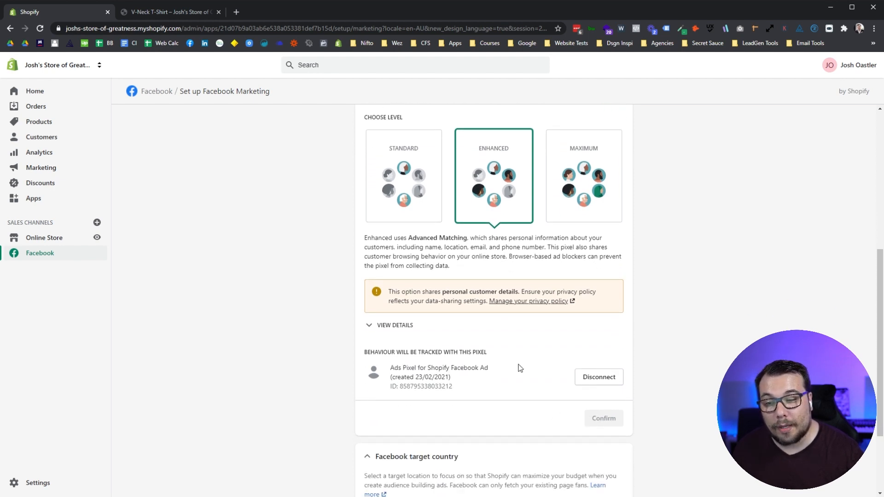
{"action": "scroll", "coordinate": [703, 302], "scroll_direction": "up", "scroll_amount": 1}
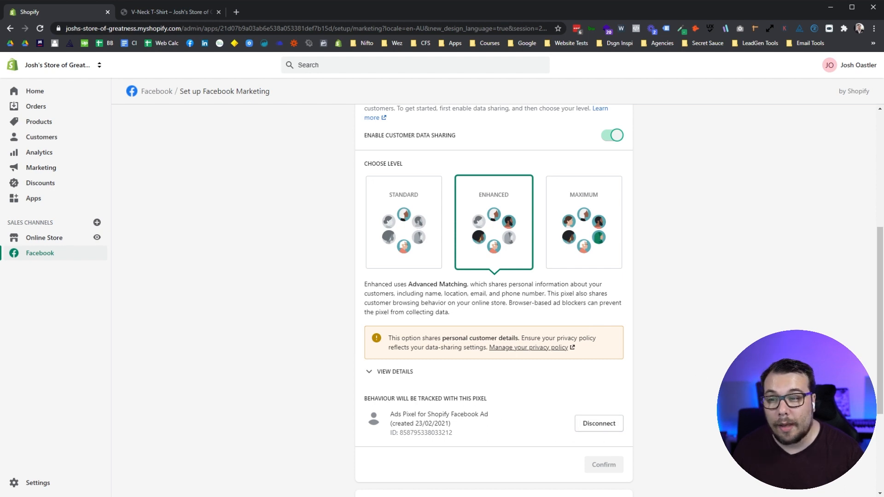
{"action": "scroll", "coordinate": [678, 363], "scroll_direction": "up", "scroll_amount": 1}
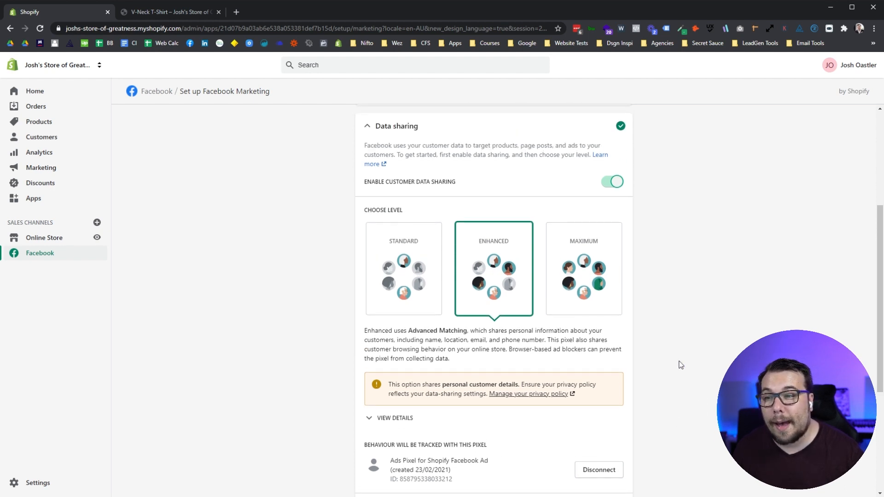
Step: Select the Maximum customer data sharing level and collapse the Data sharing section
{"action": "left_click", "coordinate": [598, 288]}
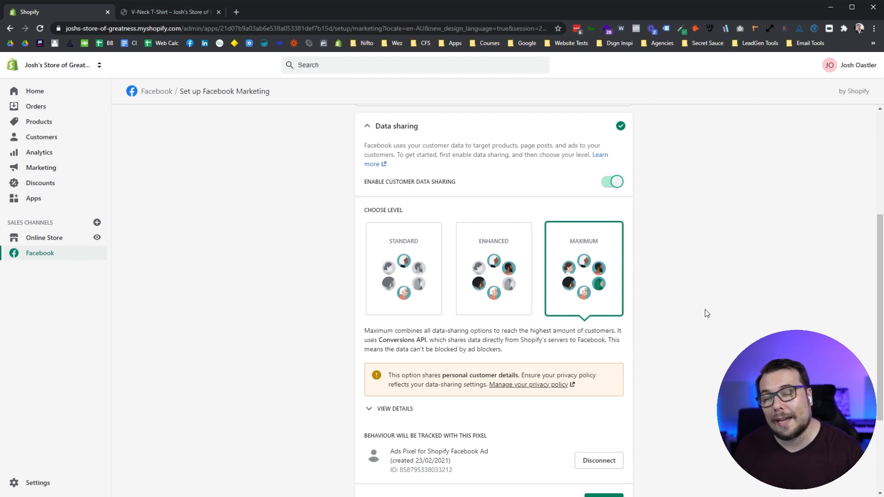
{"action": "left_click", "coordinate": [458, 133]}
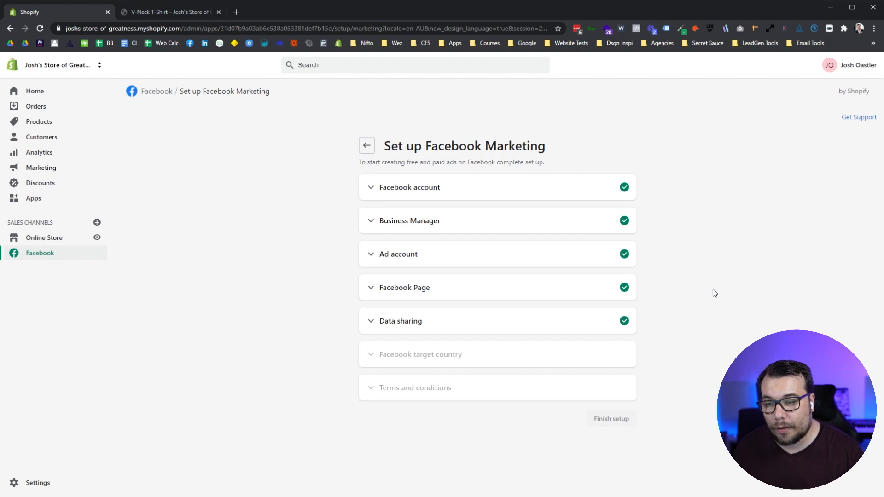
Step: Reopen the Data sharing section, choose the Maximum level for customer data sharing and confirm it
{"action": "left_click", "coordinate": [565, 326]}
{"action": "scroll", "coordinate": [567, 326], "scroll_direction": "down", "scroll_amount": 7}
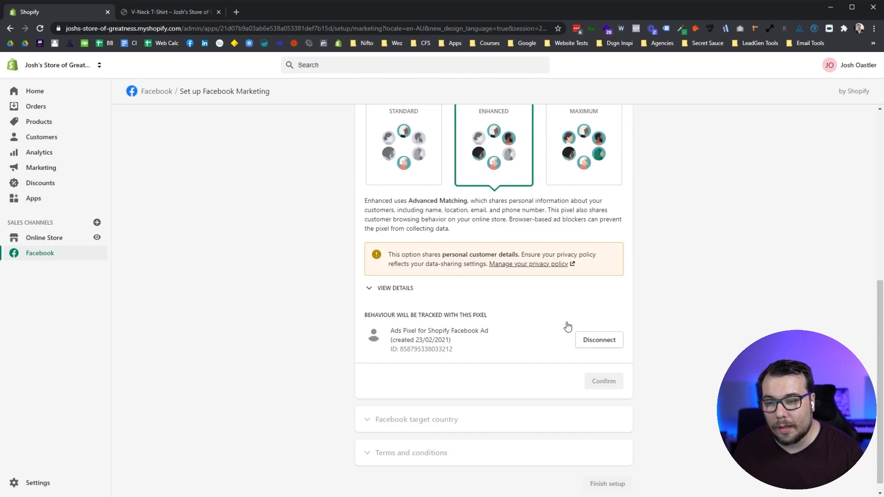
{"action": "scroll", "coordinate": [552, 299], "scroll_direction": "up", "scroll_amount": 2}
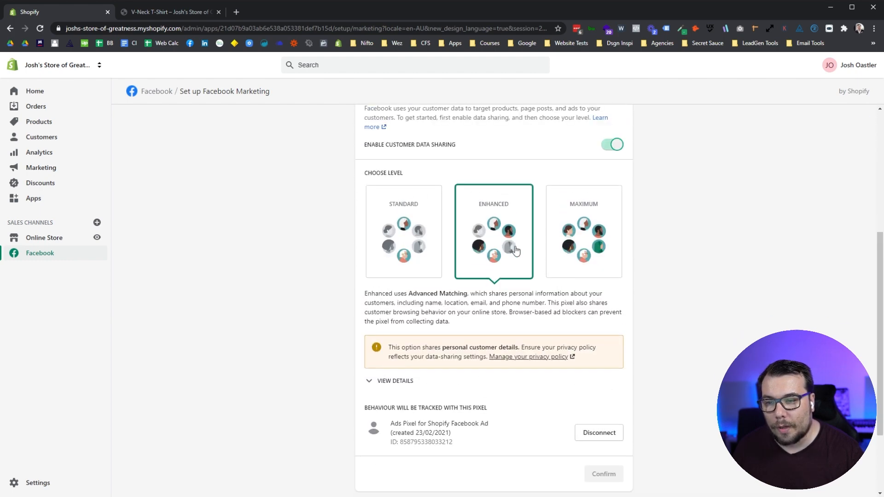
{"action": "left_click", "coordinate": [592, 248]}
{"action": "scroll", "coordinate": [682, 365], "scroll_direction": "down", "scroll_amount": 2}
{"action": "left_click", "coordinate": [622, 372]}
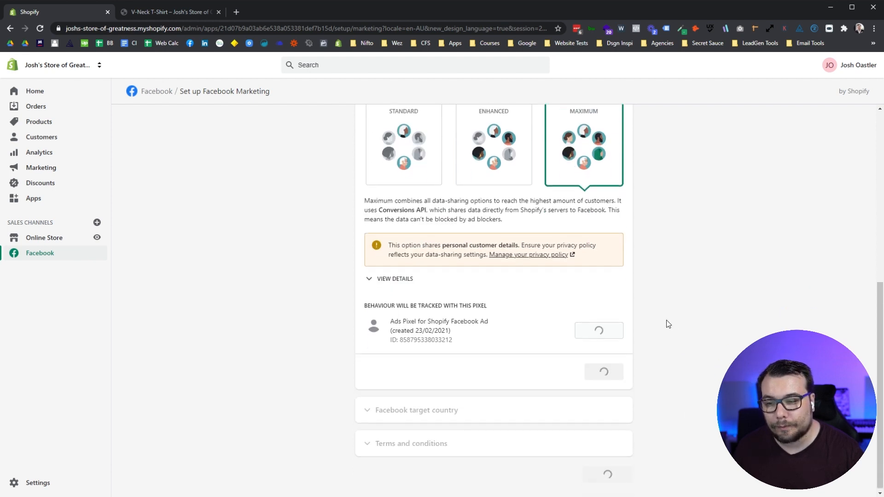
Step: Complete the Facebook Marketing setup by choosing the Facebook target country and accepting the terms and conditions
{"action": "left_click", "coordinate": [487, 402]}
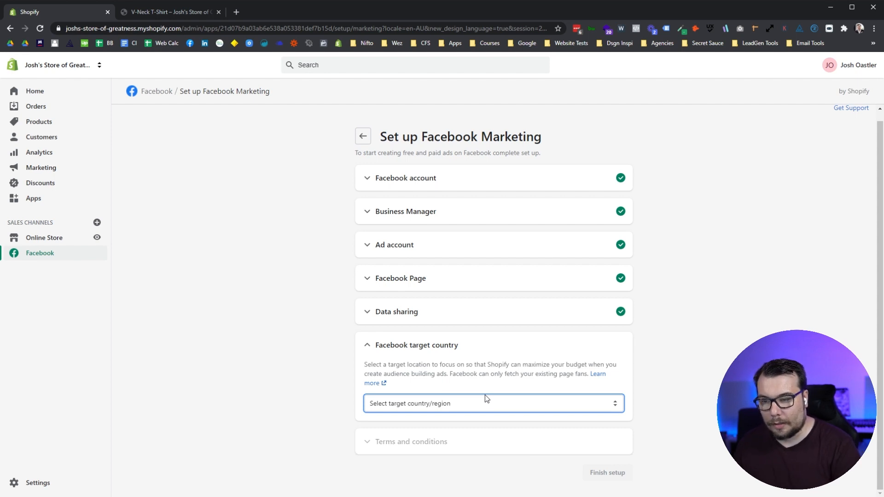
{"action": "left_click", "coordinate": [485, 394]}
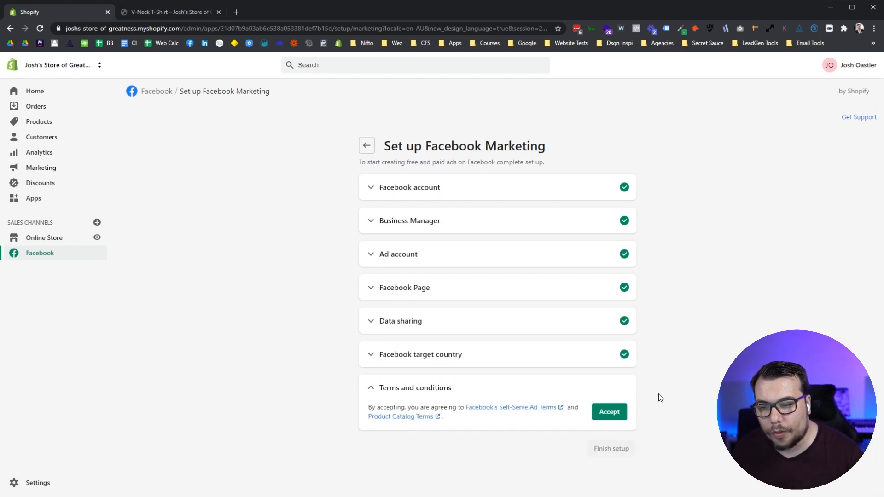
{"action": "left_click", "coordinate": [610, 414]}
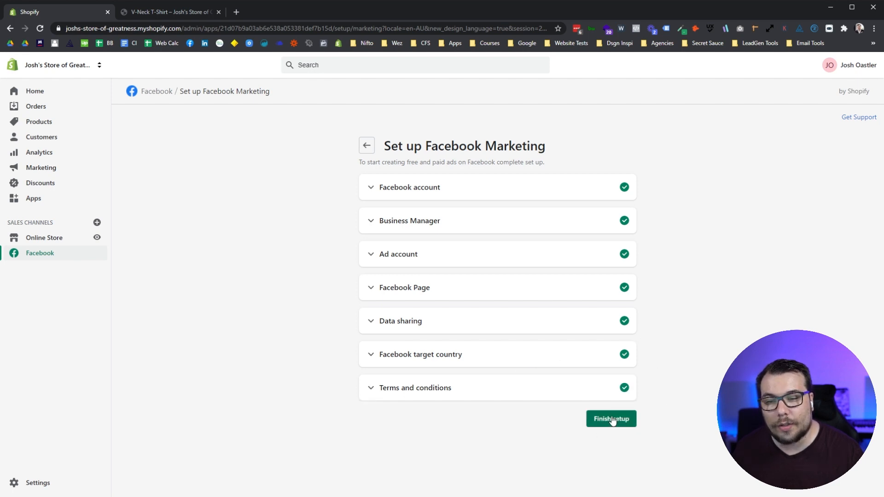
{"action": "left_click", "coordinate": [611, 419]}
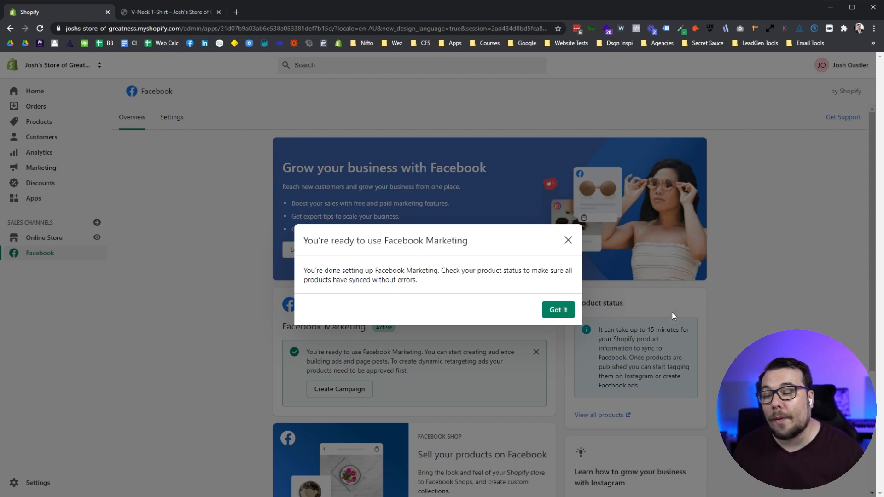
{"action": "left_click", "coordinate": [557, 309]}
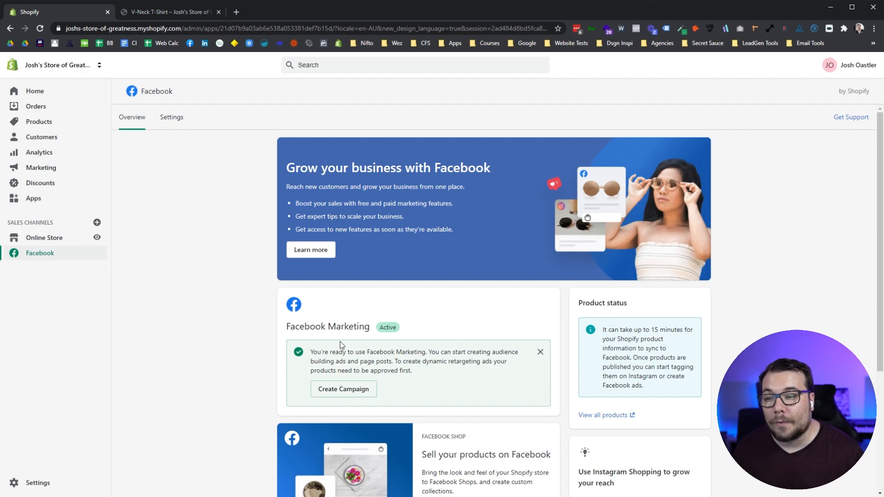
Step: Start the Facebook Shop setup and replace the Shopify Commerce Account
{"action": "scroll", "coordinate": [340, 345], "scroll_direction": "down", "scroll_amount": 3}
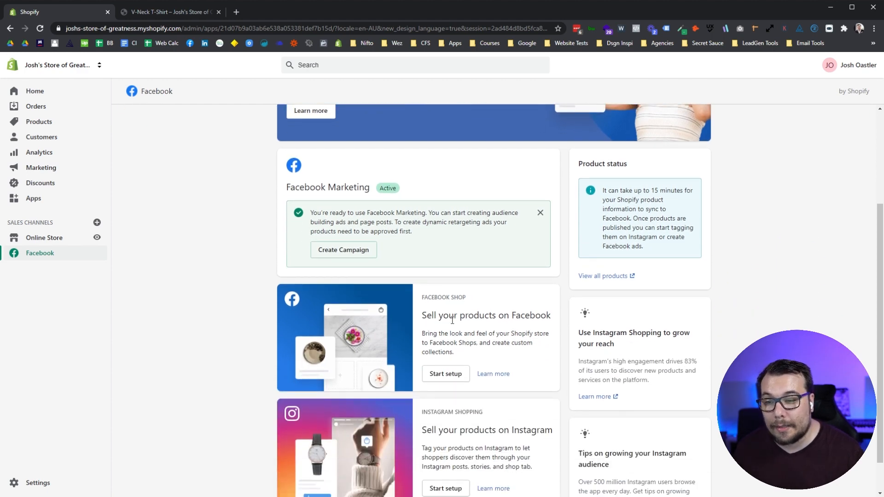
{"action": "left_click", "coordinate": [450, 377]}
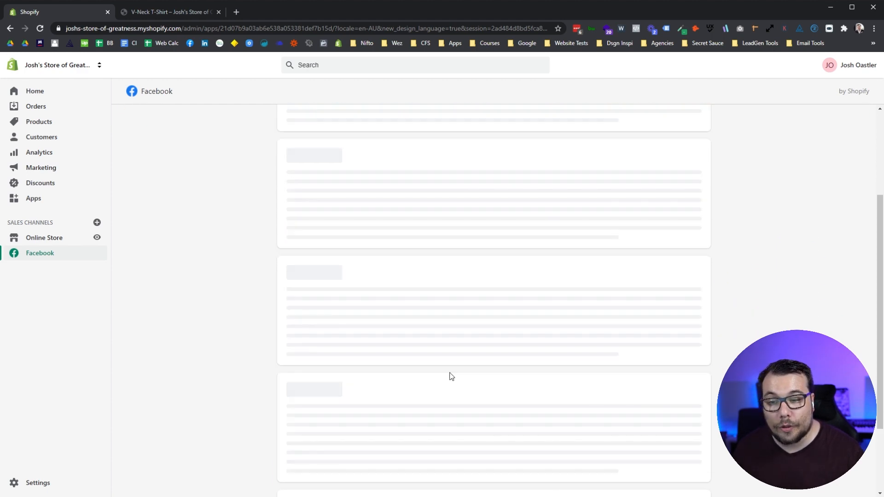
{"action": "scroll", "coordinate": [317, 278], "scroll_direction": "down", "scroll_amount": 2}
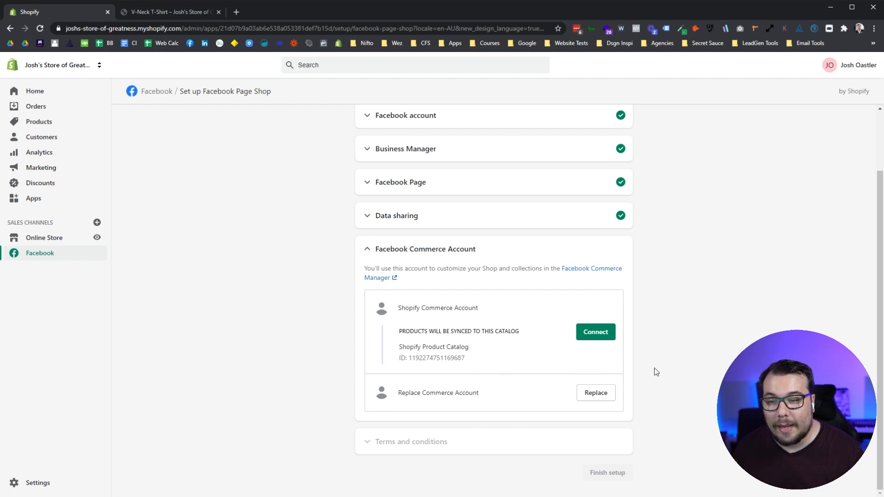
{"action": "left_click", "coordinate": [594, 392]}
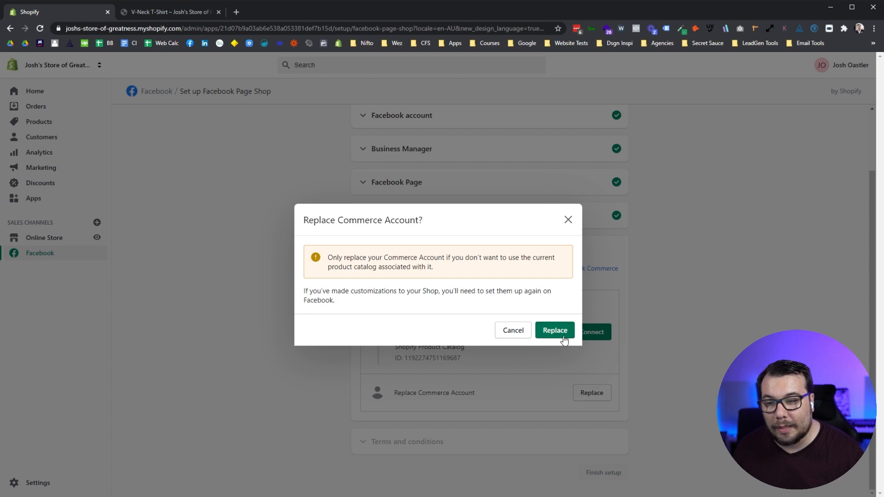
{"action": "left_click", "coordinate": [561, 332]}
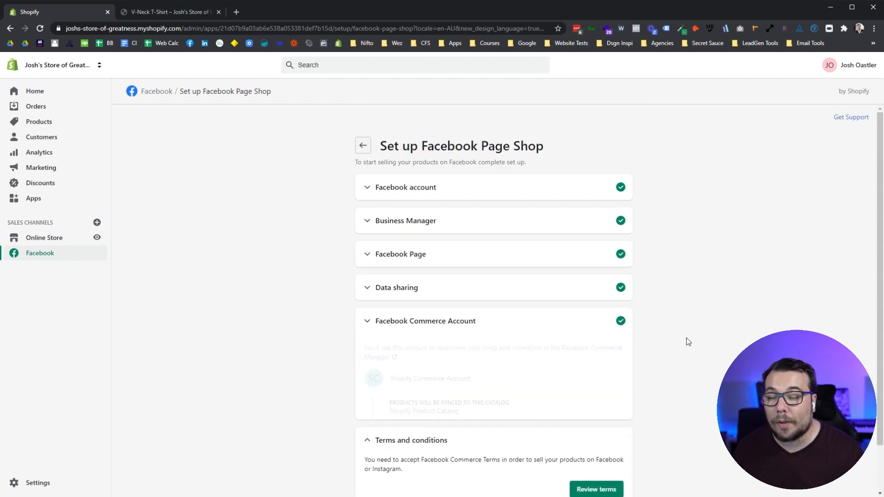
Step: Review which catalog the products will sync to in the Facebook Commerce Account section
{"action": "left_click", "coordinate": [574, 320]}
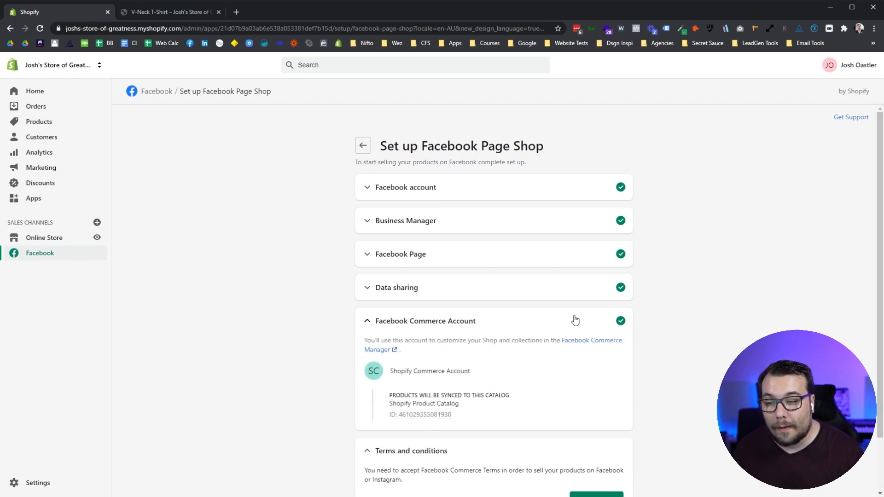
{"action": "scroll", "coordinate": [431, 322], "scroll_direction": "down", "scroll_amount": 2}
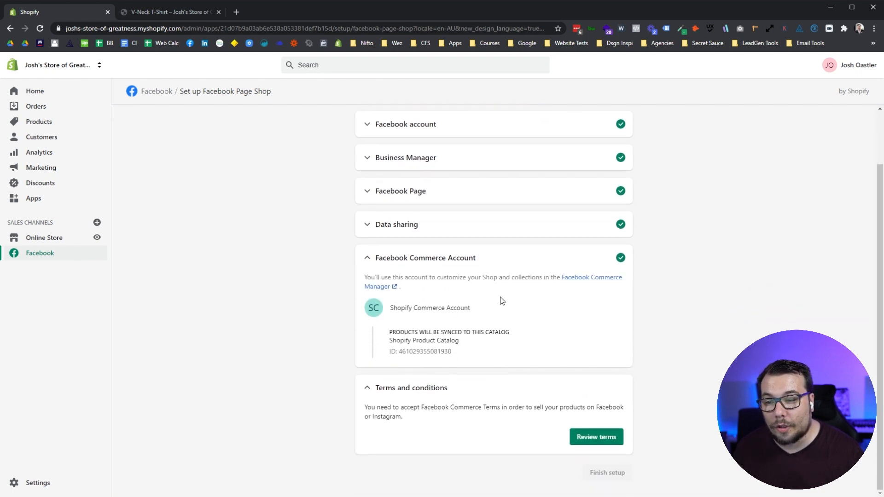
{"action": "left_click", "coordinate": [556, 266]}
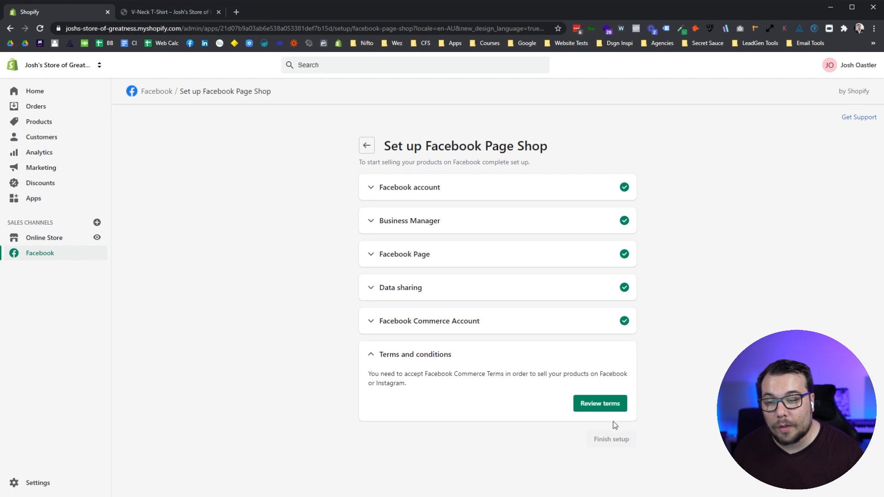
Step: Accept the Facebook Commerce Terms and finish the Facebook Page Shop setup
{"action": "left_click", "coordinate": [591, 404]}
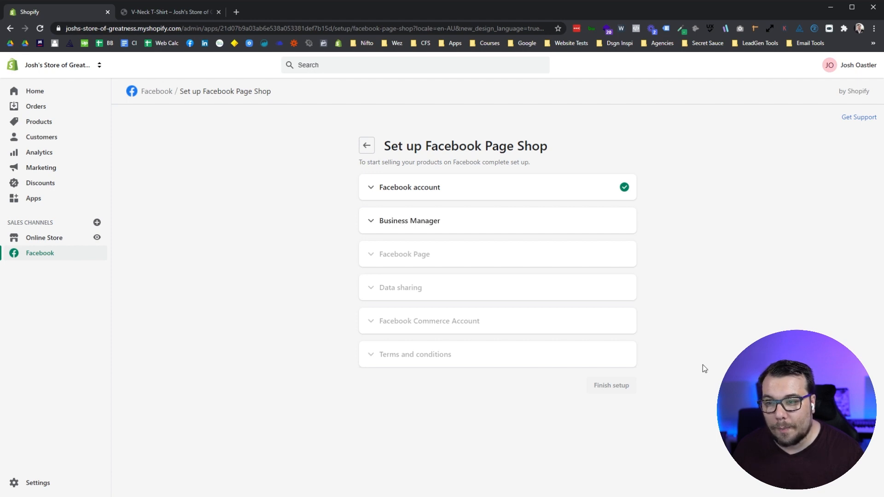
{"action": "left_click", "coordinate": [629, 389]}
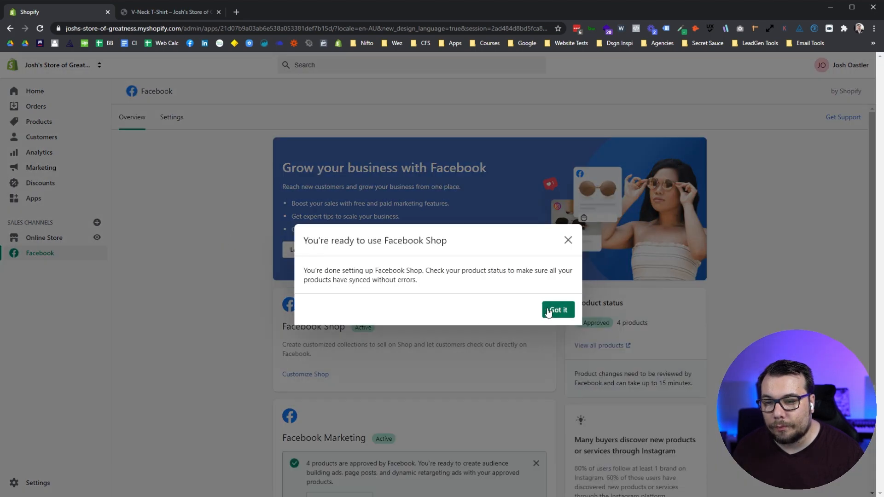
{"action": "left_click", "coordinate": [548, 313]}
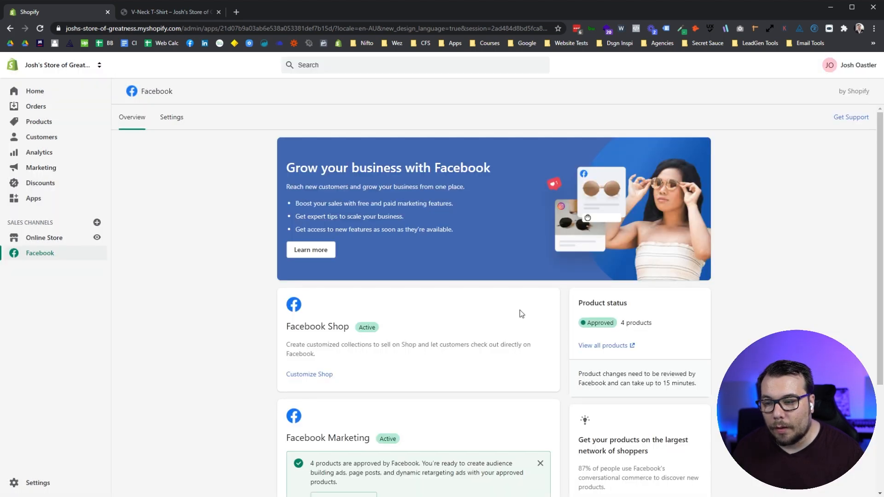
Step: Review the Facebook channel's overview and its Data sharing settings, including the sharing level and the tracking pixel
{"action": "scroll", "coordinate": [219, 288], "scroll_direction": "down", "scroll_amount": 3}
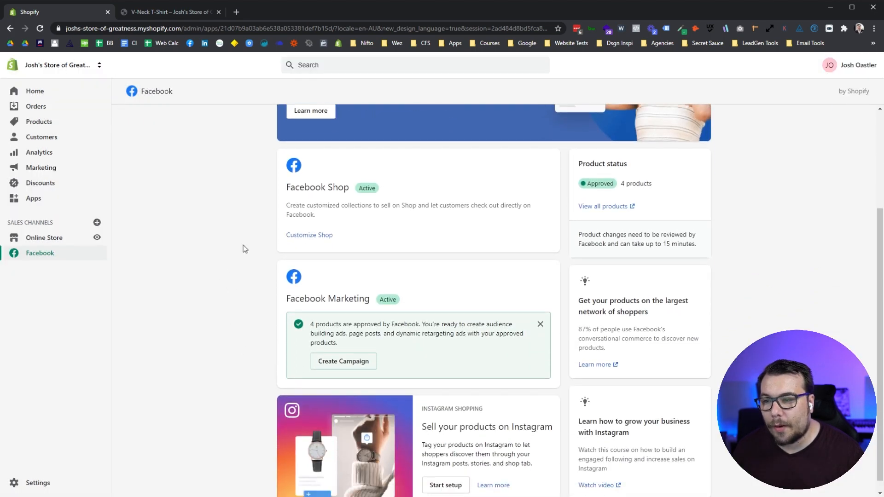
{"action": "scroll", "coordinate": [267, 260], "scroll_direction": "down", "scroll_amount": 1}
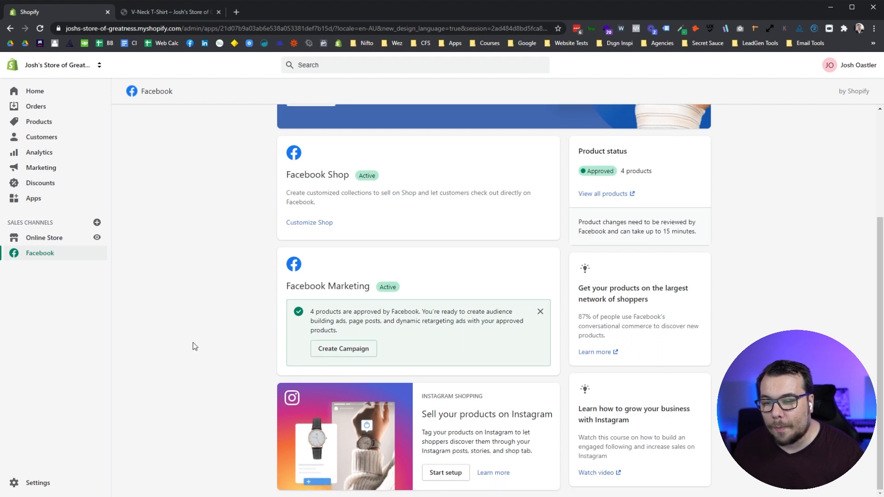
{"action": "scroll", "coordinate": [195, 340], "scroll_direction": "up", "scroll_amount": 4}
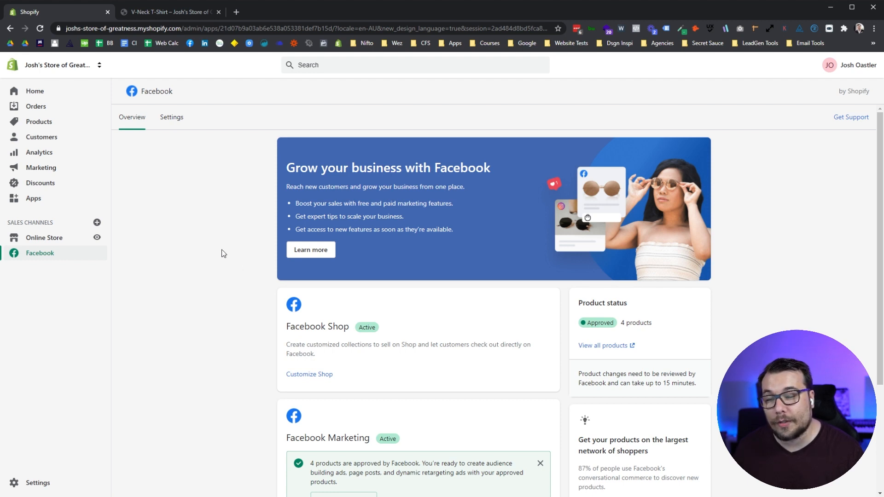
{"action": "left_click", "coordinate": [177, 119]}
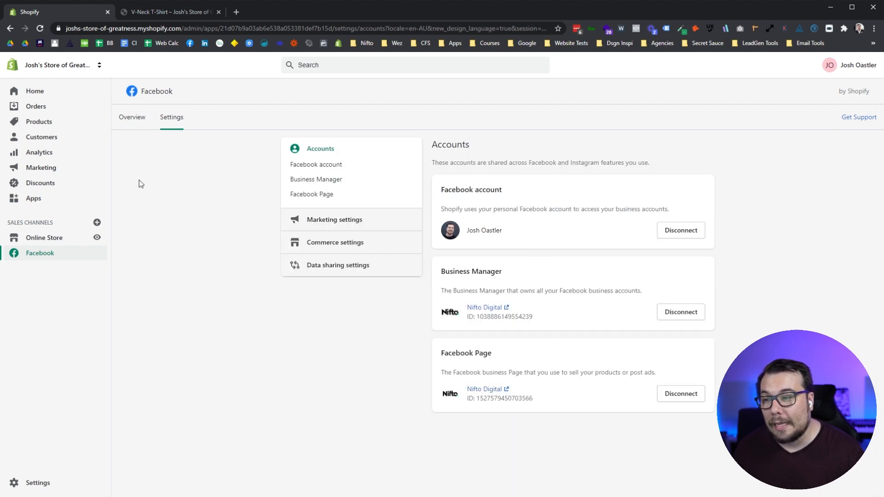
{"action": "left_click", "coordinate": [369, 273]}
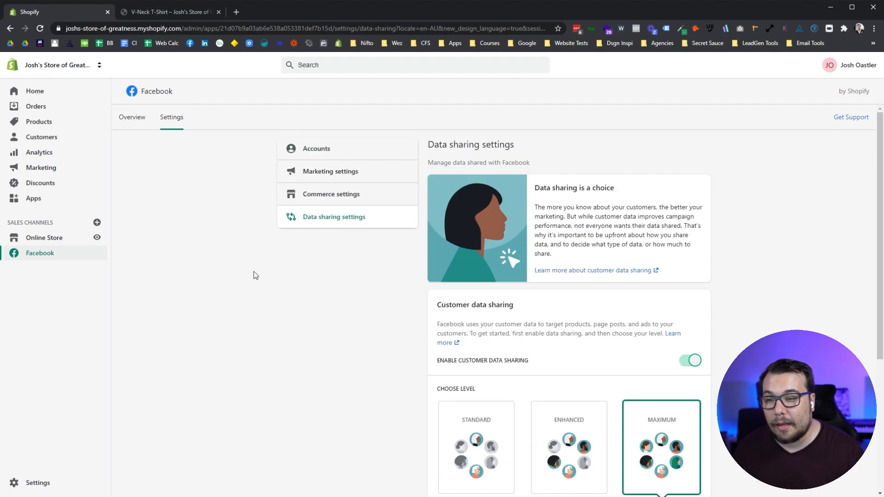
{"action": "scroll", "coordinate": [317, 228], "scroll_direction": "down", "scroll_amount": 5}
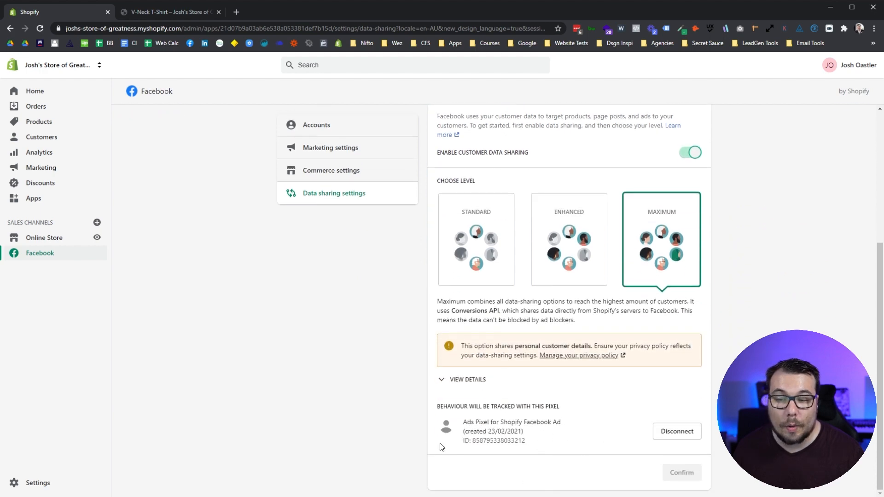
{"action": "scroll", "coordinate": [556, 428], "scroll_direction": "up", "scroll_amount": 4}
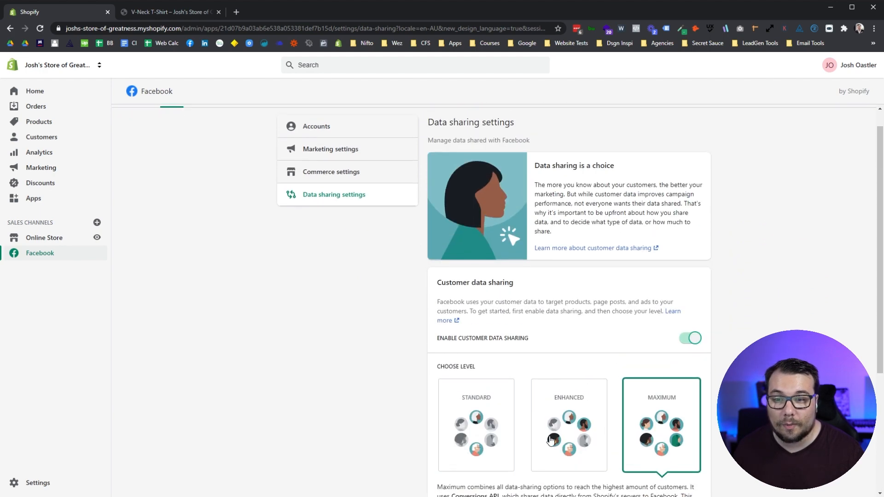
{"action": "scroll", "coordinate": [534, 409], "scroll_direction": "up", "scroll_amount": 1}
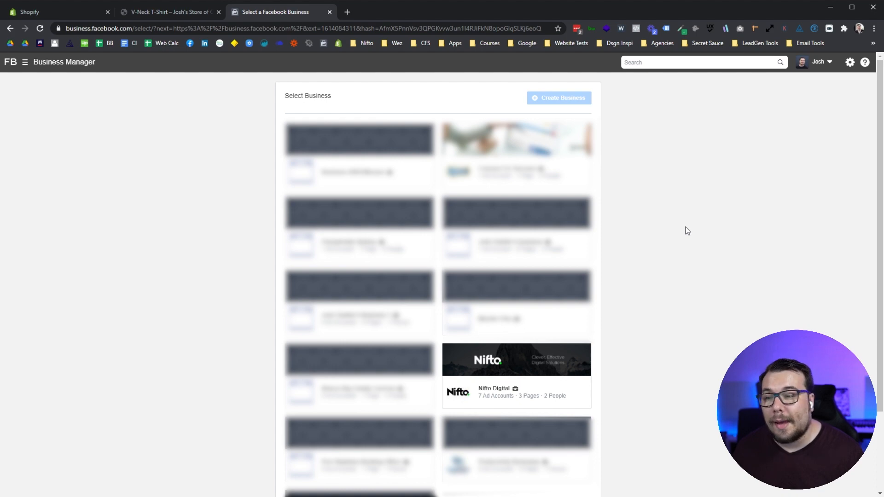
Step: Switch to Facebook Business Manager and open the Shopify Product Catalog in the Nifto Digital business settings
{"action": "left_click", "coordinate": [491, 392]}
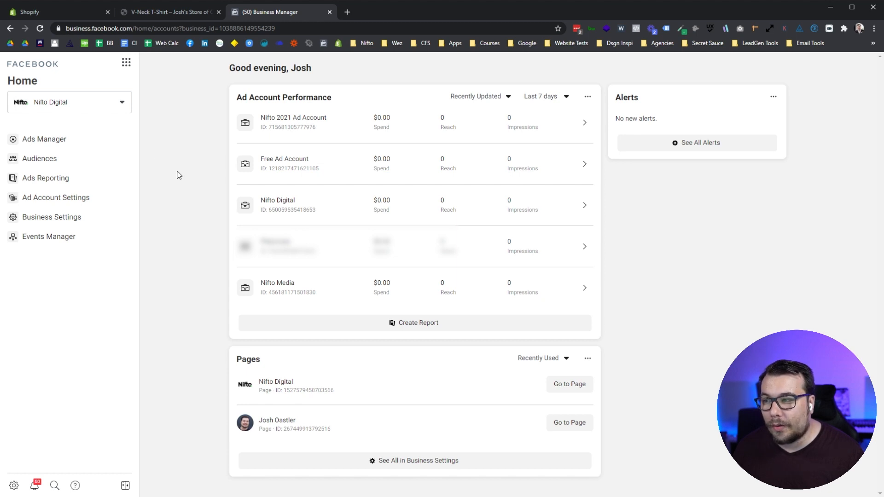
{"action": "left_click", "coordinate": [82, 225]}
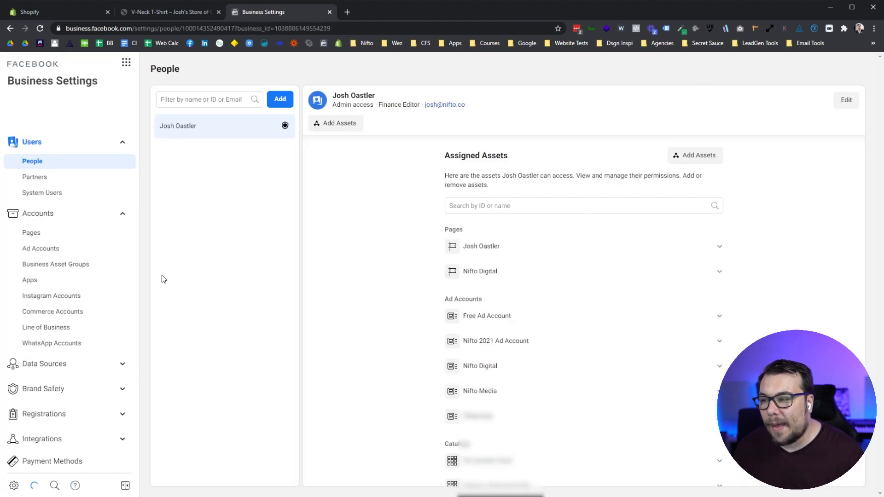
{"action": "left_click", "coordinate": [115, 367]}
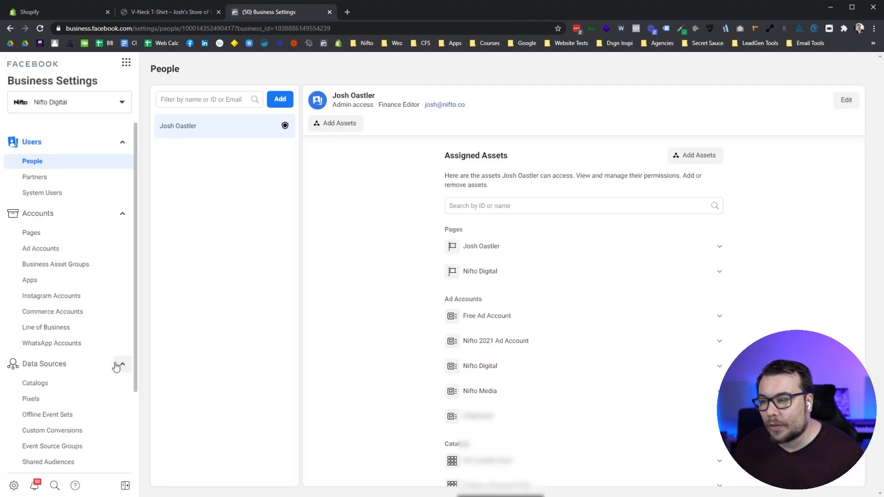
{"action": "scroll", "coordinate": [115, 349], "scroll_direction": "down", "scroll_amount": 1}
{"action": "left_click", "coordinate": [79, 340]}
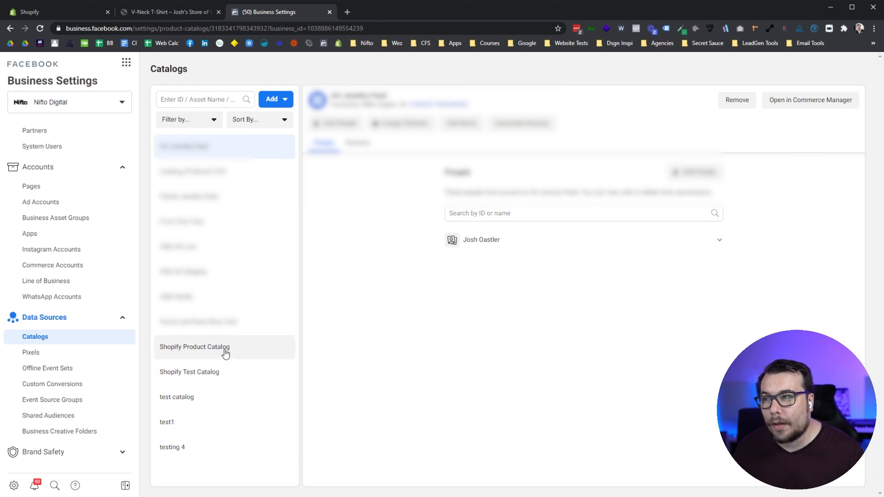
{"action": "left_click", "coordinate": [258, 353]}
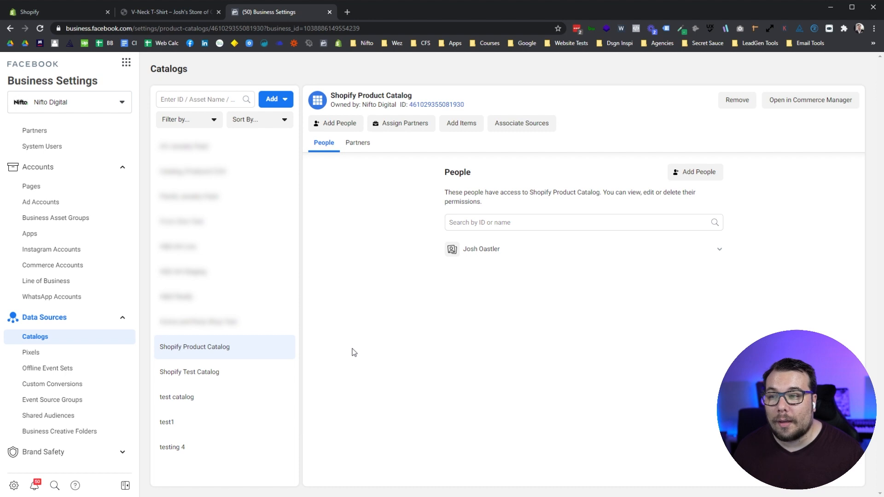
Step: Open the Shopify Product Catalog in Commerce Manager and view its synced items
{"action": "left_click", "coordinate": [810, 101]}
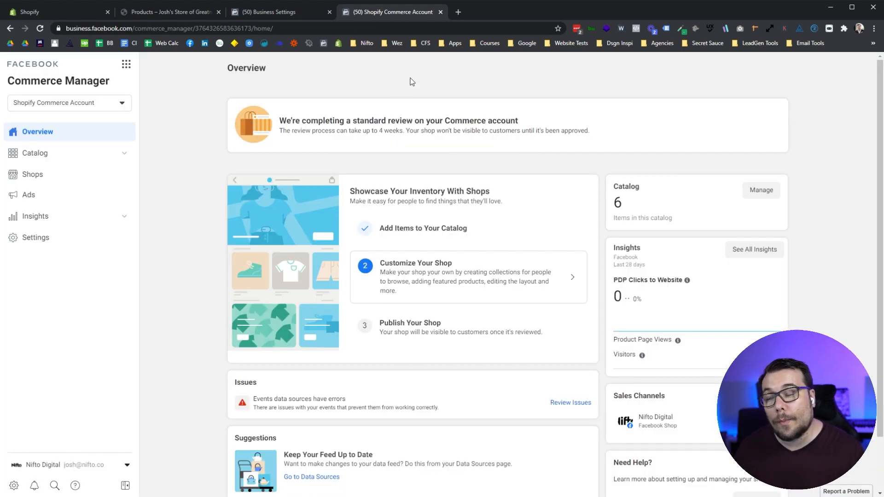
{"action": "left_click", "coordinate": [102, 155]}
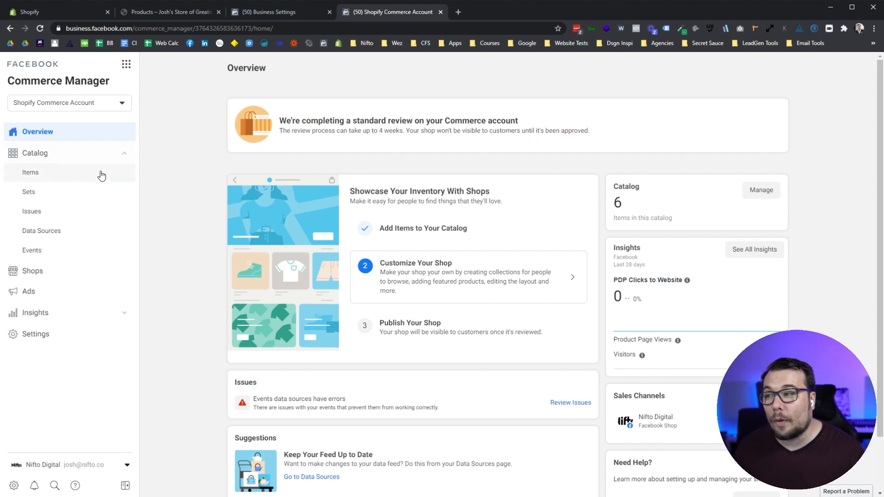
{"action": "left_click", "coordinate": [100, 174]}
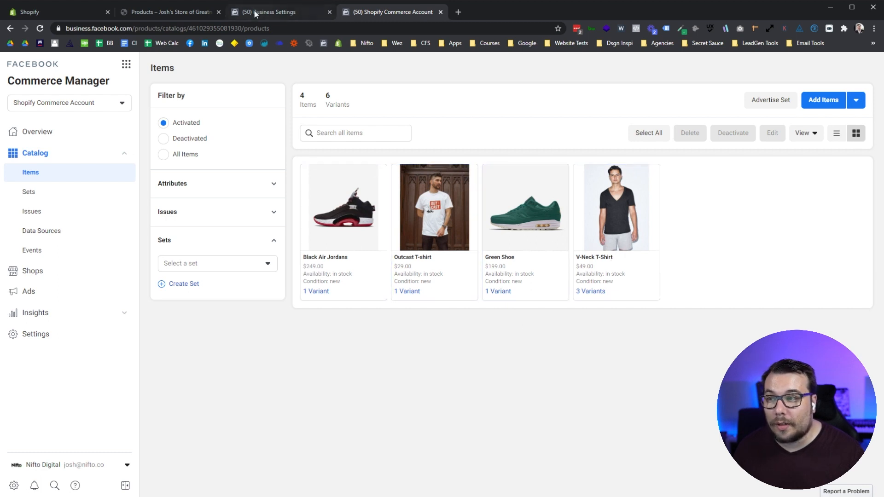
Step: Compare the synced catalog items with the Products page of the Shopify storefront
{"action": "left_click", "coordinate": [144, 15]}
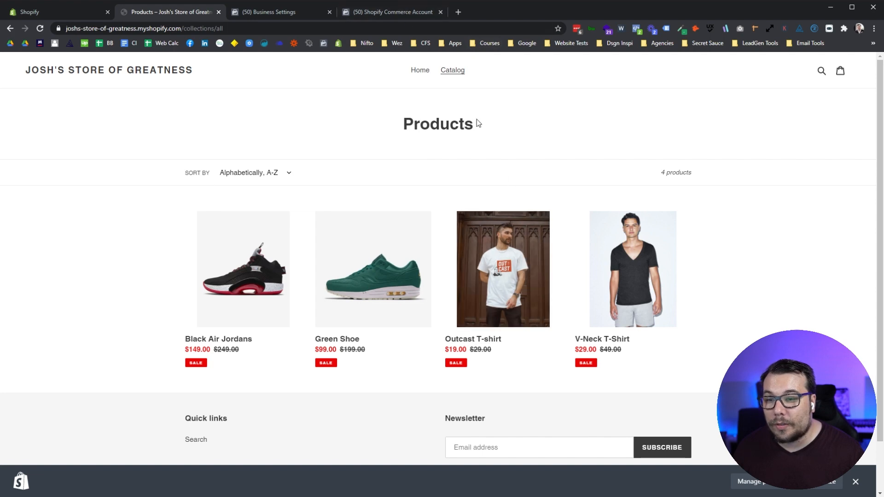
{"action": "left_click", "coordinate": [392, 12]}
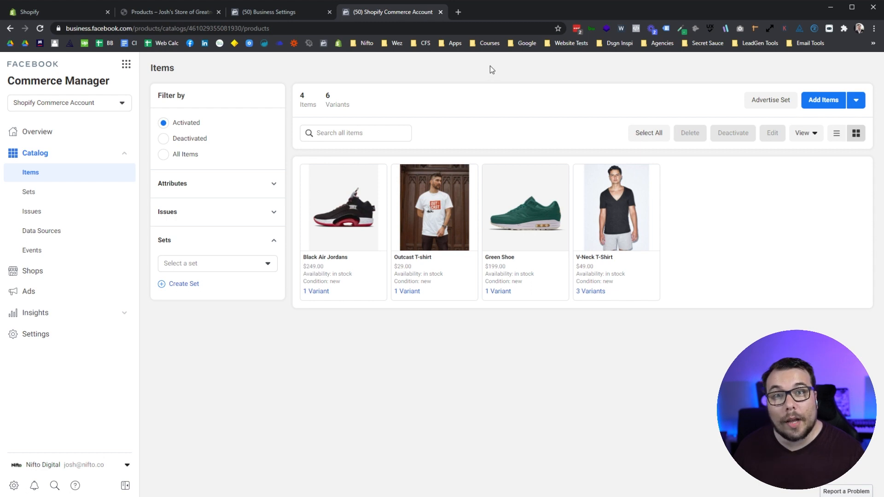
Step: Open Ads Manager and start a new campaign with the Catalog sales objective and the Shopify Product Catalog
{"action": "left_click", "coordinate": [127, 65]}
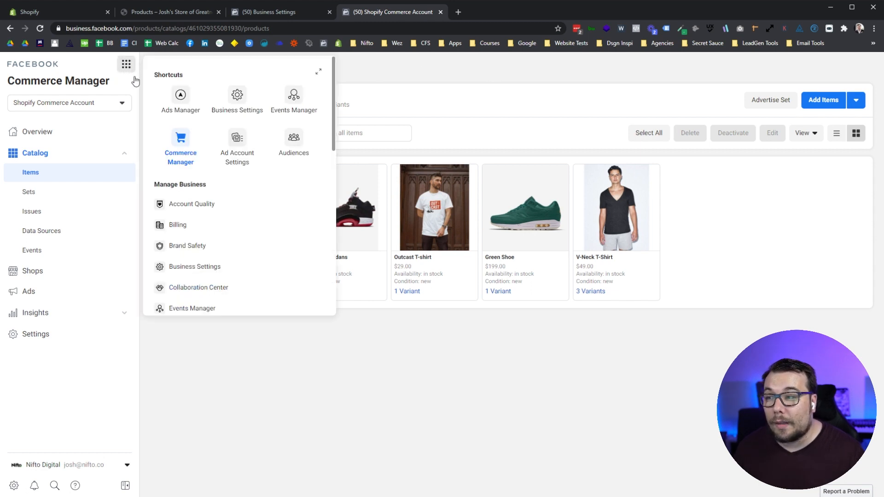
{"action": "left_click", "coordinate": [182, 95]}
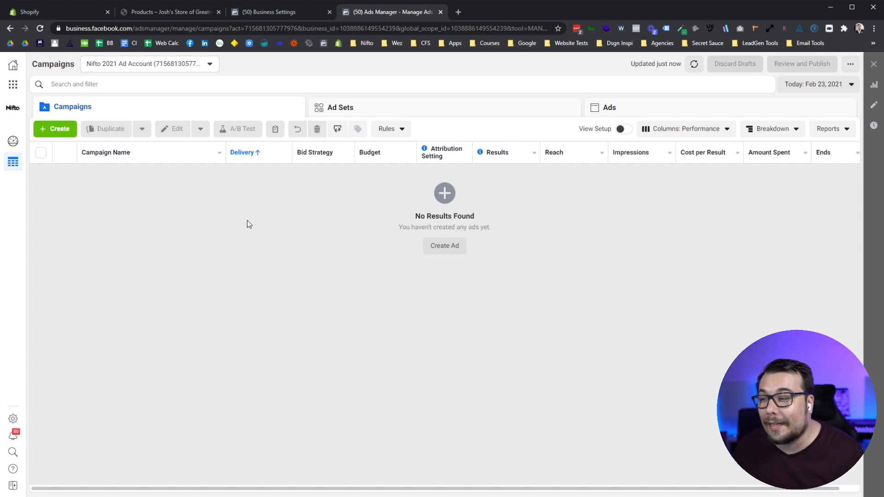
{"action": "left_click", "coordinate": [64, 130]}
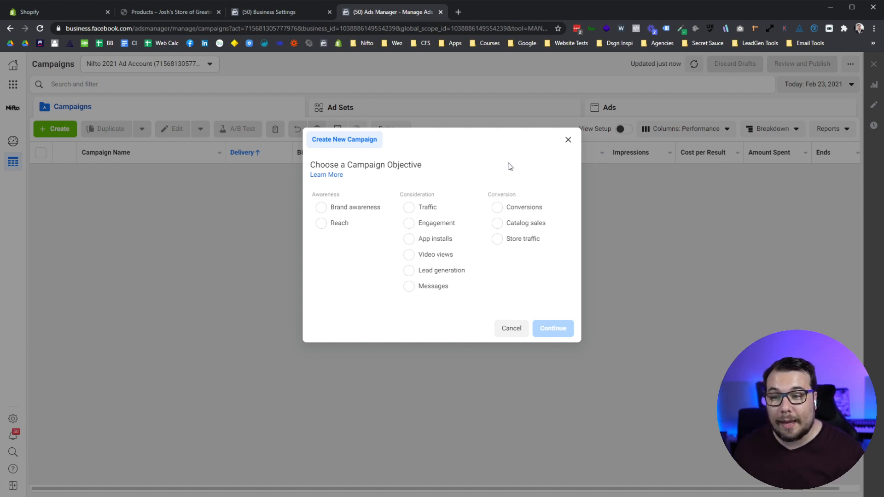
{"action": "left_click", "coordinate": [529, 224]}
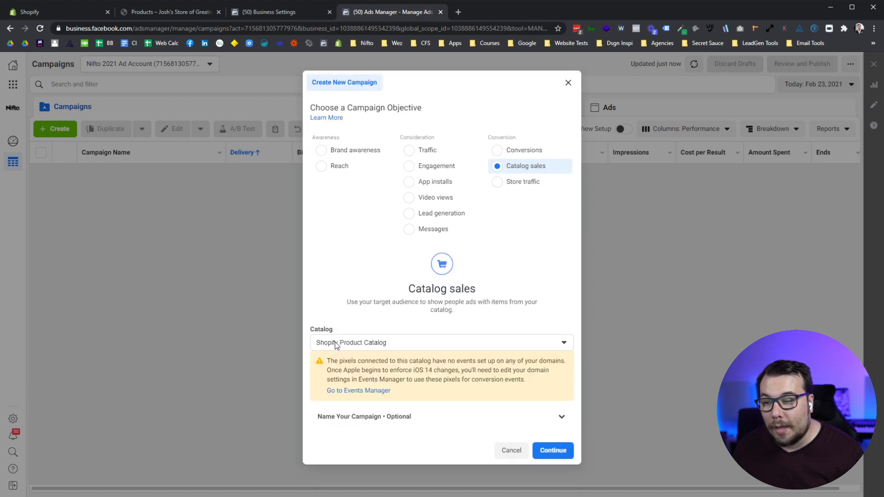
{"action": "left_click", "coordinate": [432, 344]}
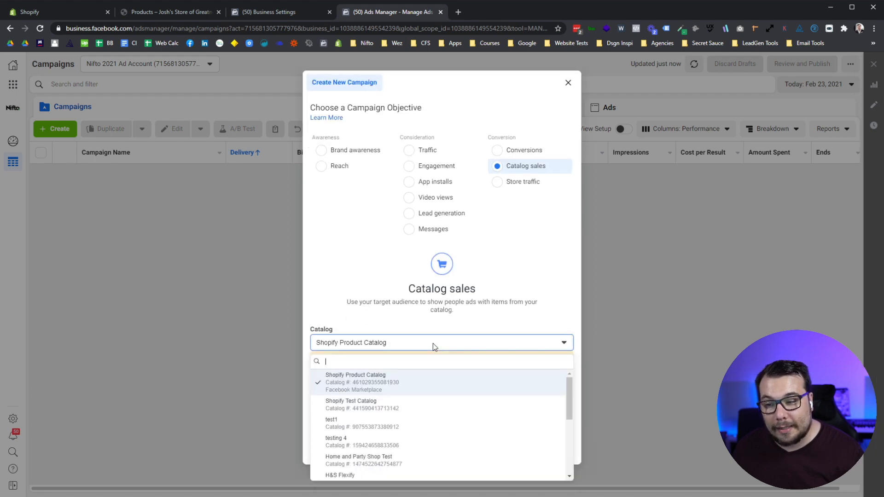
{"action": "scroll", "coordinate": [450, 409], "scroll_direction": "down", "scroll_amount": 2}
{"action": "scroll", "coordinate": [450, 405], "scroll_direction": "up", "scroll_amount": 2}
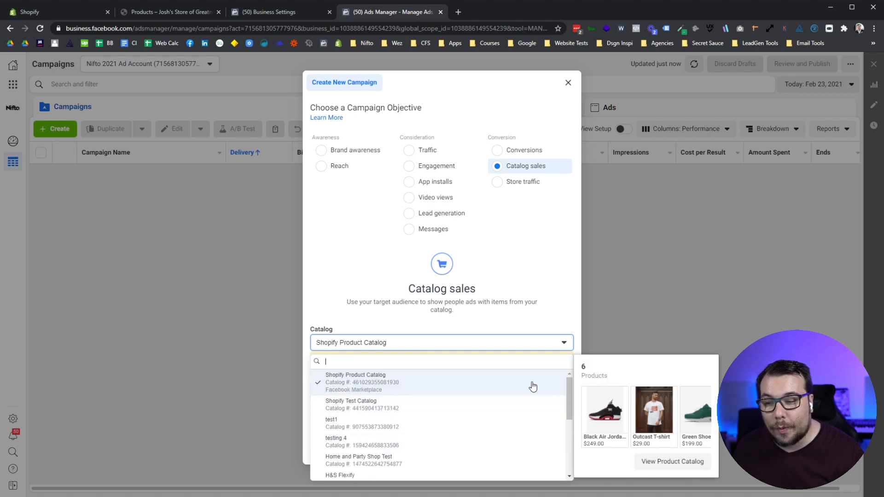
{"action": "left_click", "coordinate": [356, 383]}
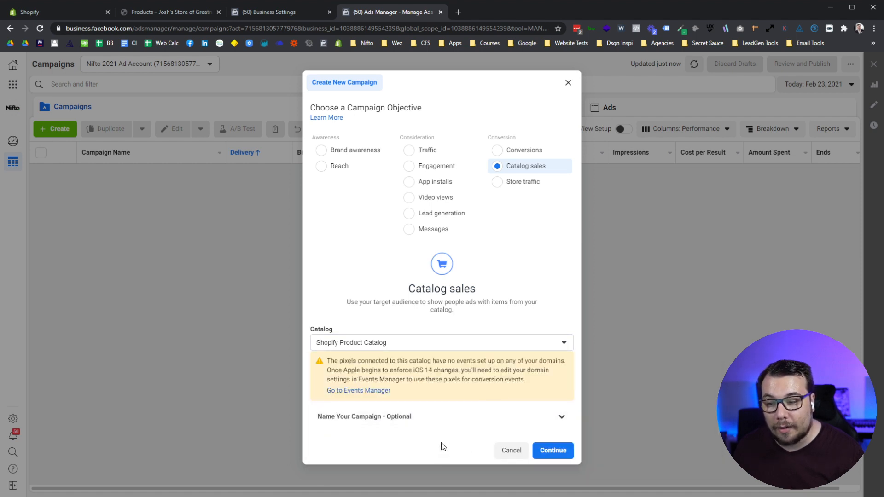
Step: Name the campaign "Test Campaign" and its ad set "Test Ad Set"
{"action": "left_click", "coordinate": [451, 423]}
{"action": "scroll", "coordinate": [452, 428], "scroll_direction": "down", "scroll_amount": 3}
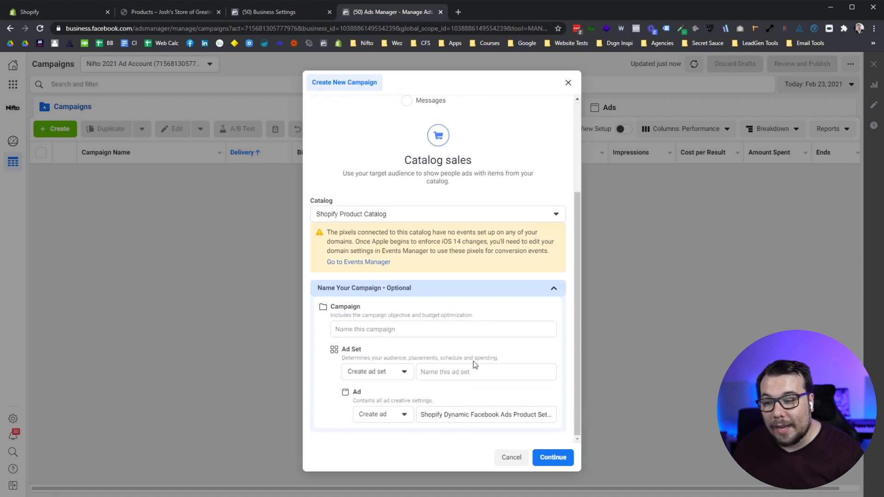
{"action": "left_click", "coordinate": [413, 328]}
{"action": "type", "text": "Test Campaign"}
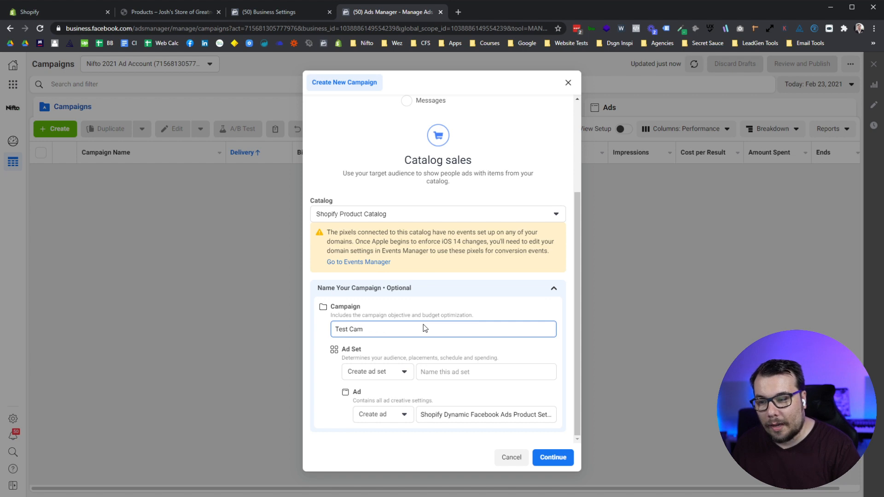
{"action": "left_click", "coordinate": [472, 372]}
{"action": "type", "text": "Test Ad Set"}
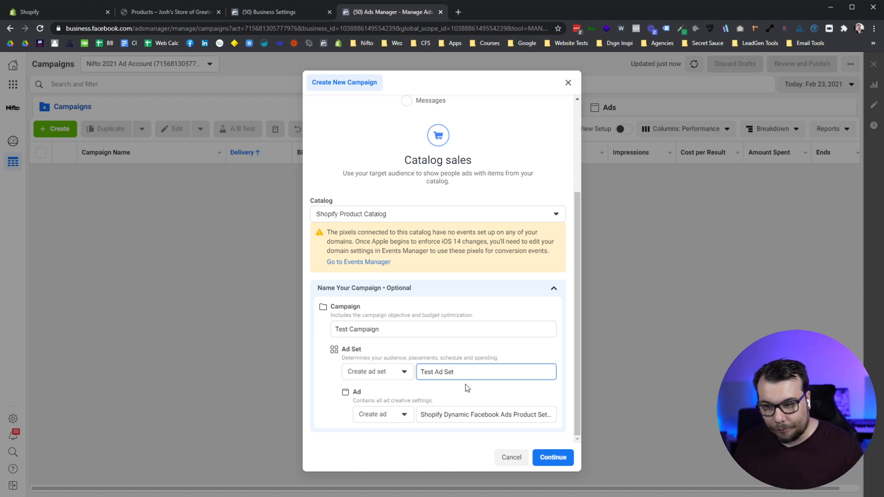
Step: Check the full suggested ad name and create the campaign draft
{"action": "left_click", "coordinate": [460, 415]}
{"action": "key", "text": "ctrl+a"}
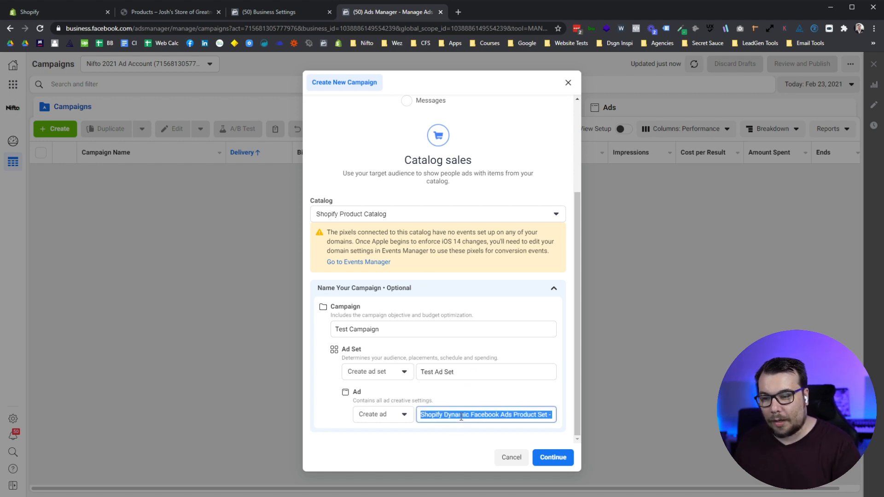
{"action": "left_click", "coordinate": [443, 414]}
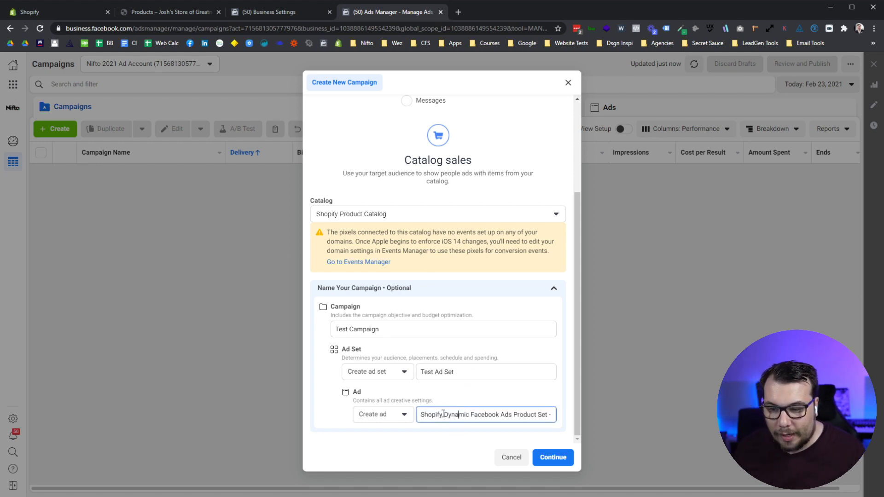
{"action": "left_click_drag", "start_coordinate": [431, 414], "coordinate": [559, 416]}
{"action": "left_click", "coordinate": [533, 415]}
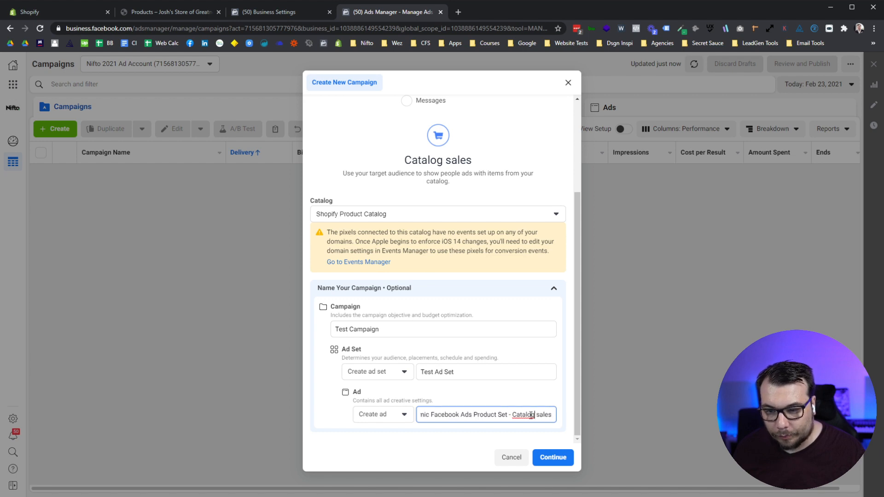
{"action": "left_click", "coordinate": [553, 458]}
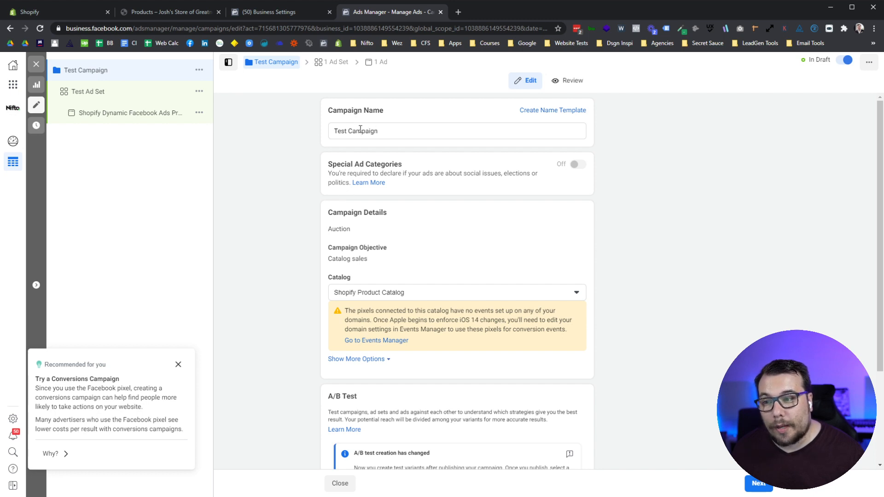
Step: Review the draft campaign's catalog, A/B test and budget optimization settings and dismiss the conversions campaign recommendation
{"action": "scroll", "coordinate": [296, 219], "scroll_direction": "down", "scroll_amount": 2}
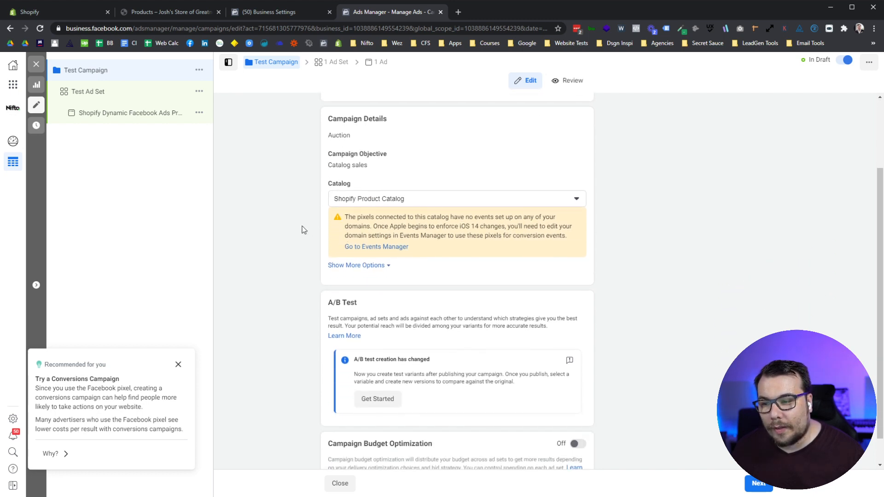
{"action": "scroll", "coordinate": [302, 226], "scroll_direction": "down", "scroll_amount": 1}
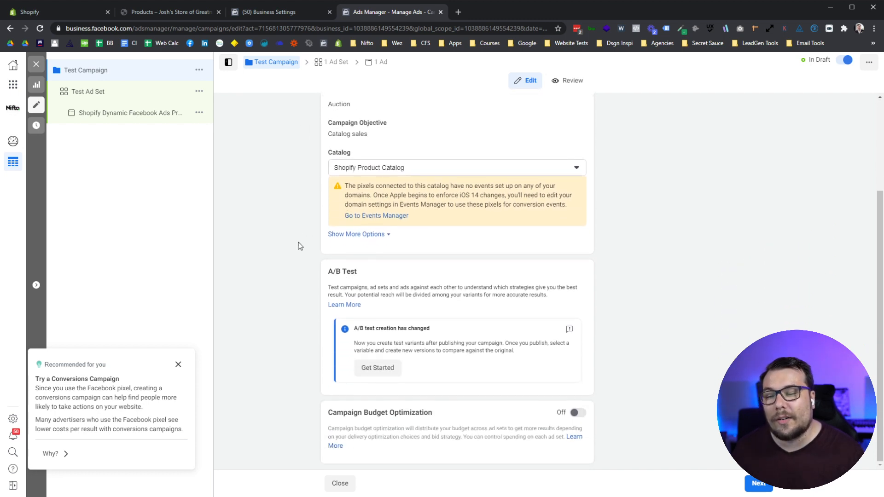
{"action": "left_click", "coordinate": [178, 364]}
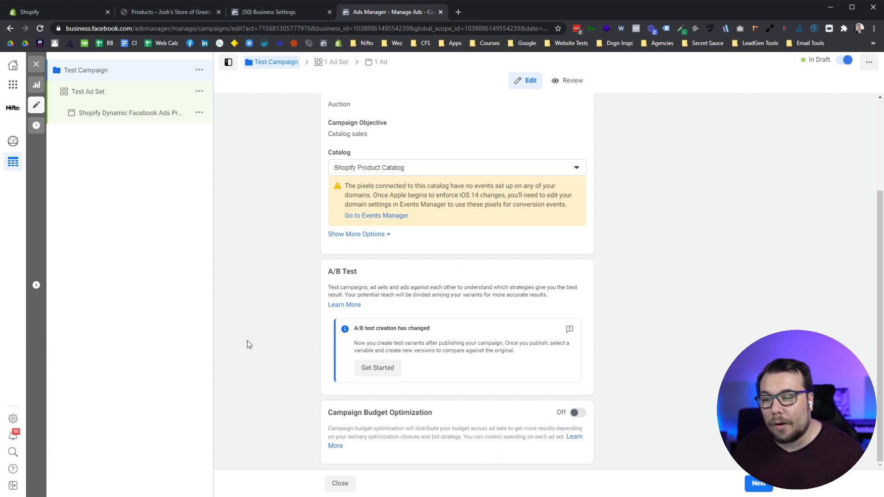
Step: Open Test Ad Set and give it a daily budget of $20.00 AUD
{"action": "left_click", "coordinate": [143, 94]}
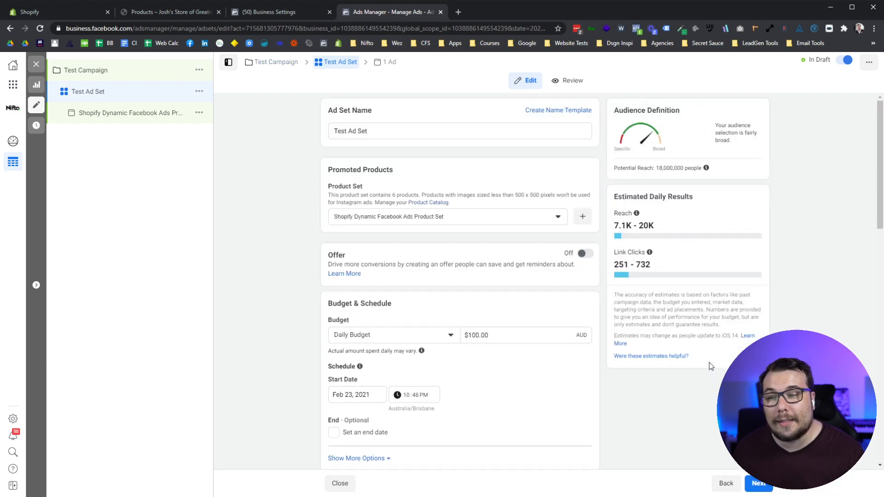
{"action": "scroll", "coordinate": [300, 230], "scroll_direction": "down", "scroll_amount": 1}
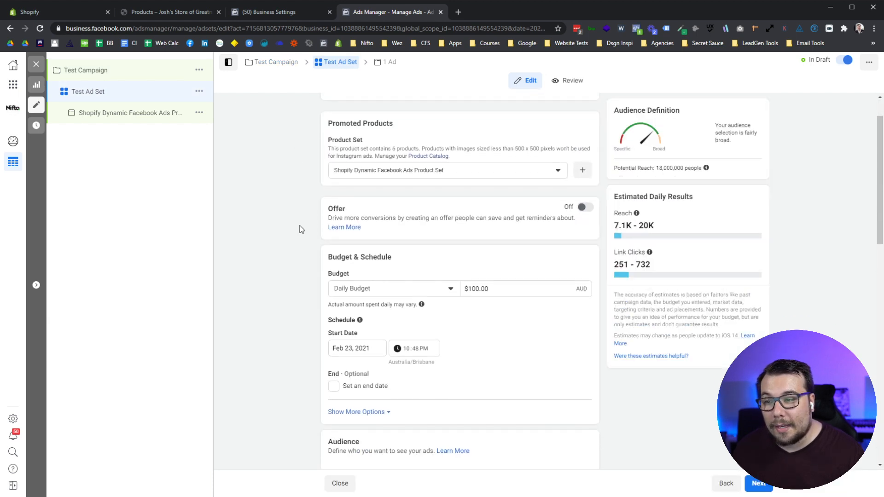
{"action": "scroll", "coordinate": [300, 229], "scroll_direction": "down", "scroll_amount": 2}
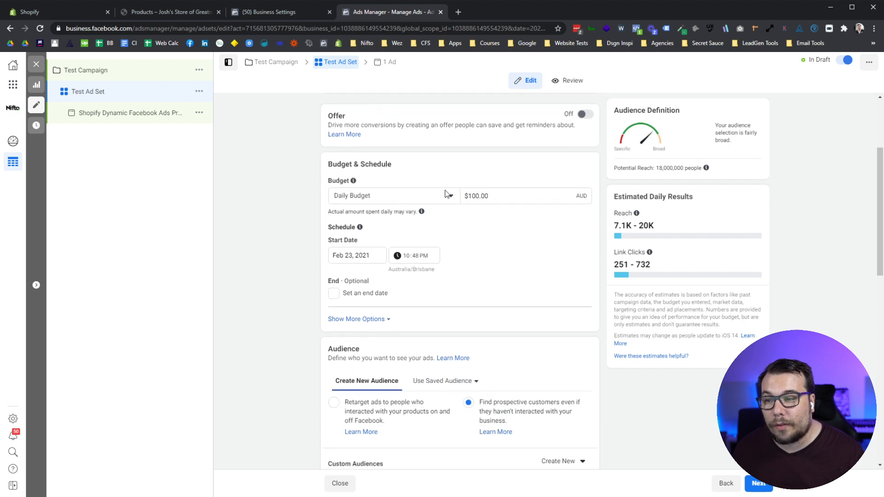
{"action": "left_click", "coordinate": [424, 194]}
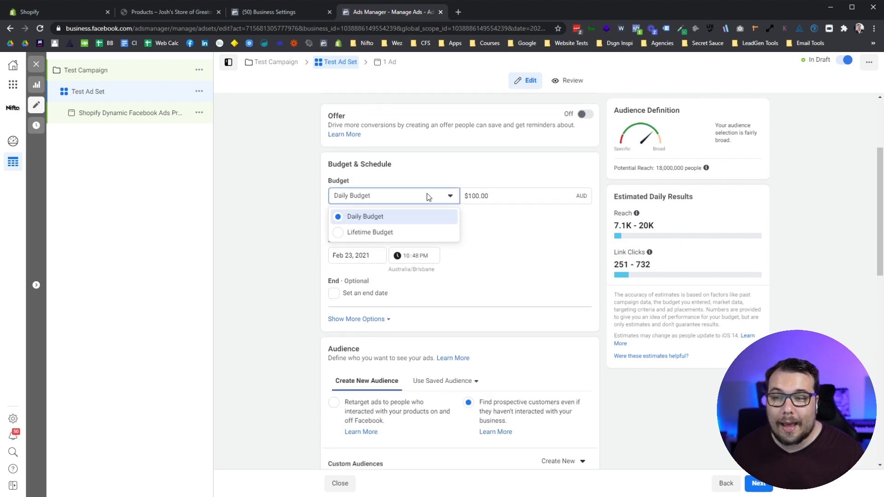
{"action": "left_click", "coordinate": [427, 193]}
{"action": "left_click", "coordinate": [428, 192]}
{"action": "left_click", "coordinate": [419, 217]}
{"action": "left_click", "coordinate": [516, 197]}
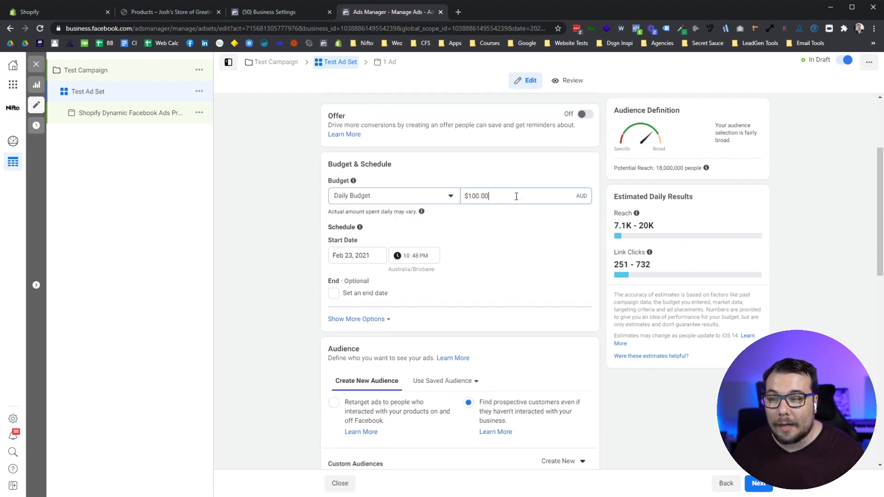
{"action": "left_click_drag", "start_coordinate": [516, 196], "coordinate": [393, 195]}
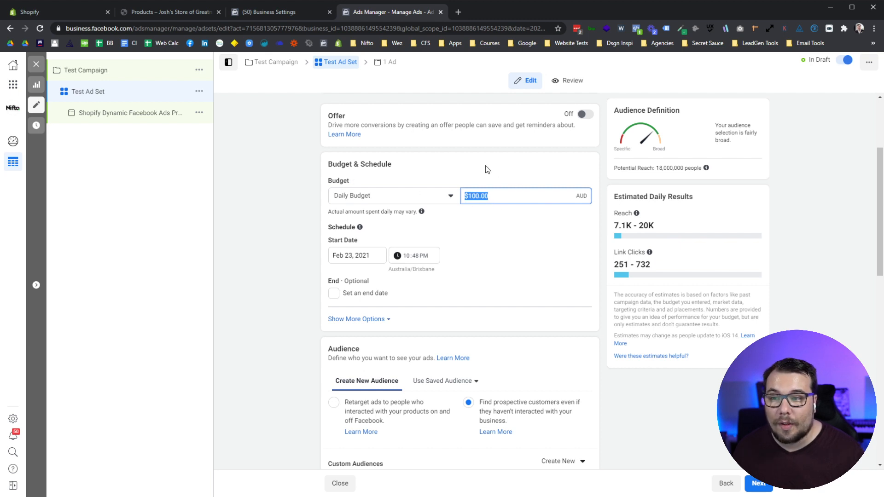
{"action": "type", "text": "20"}
{"action": "left_click", "coordinate": [287, 211]}
Step: Set the ad set's audience to retarget people who interacted with the products, using Viewed or Added to Cart But Not Purchased
{"action": "scroll", "coordinate": [288, 212], "scroll_direction": "down", "scroll_amount": 1}
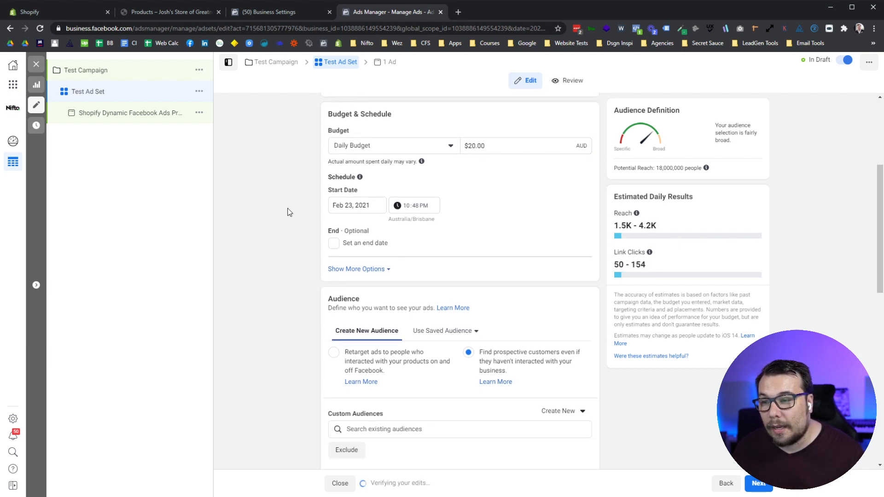
{"action": "scroll", "coordinate": [288, 212], "scroll_direction": "down", "scroll_amount": 1}
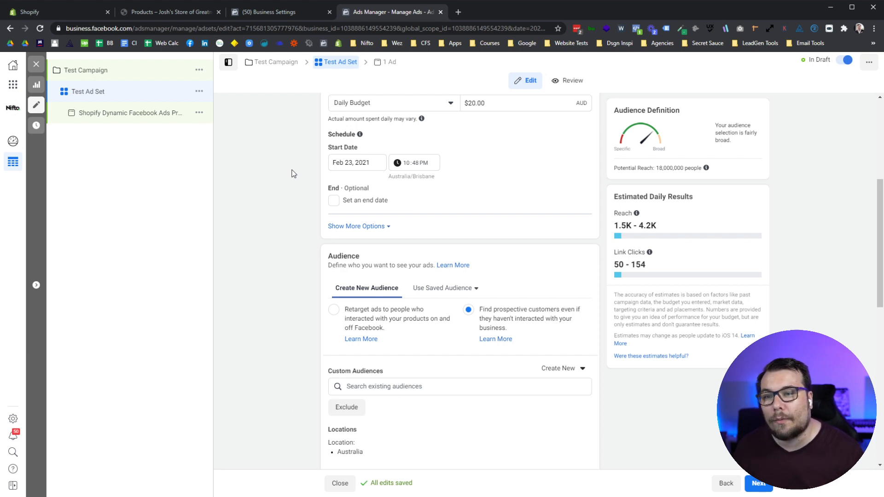
{"action": "scroll", "coordinate": [283, 178], "scroll_direction": "down", "scroll_amount": 2}
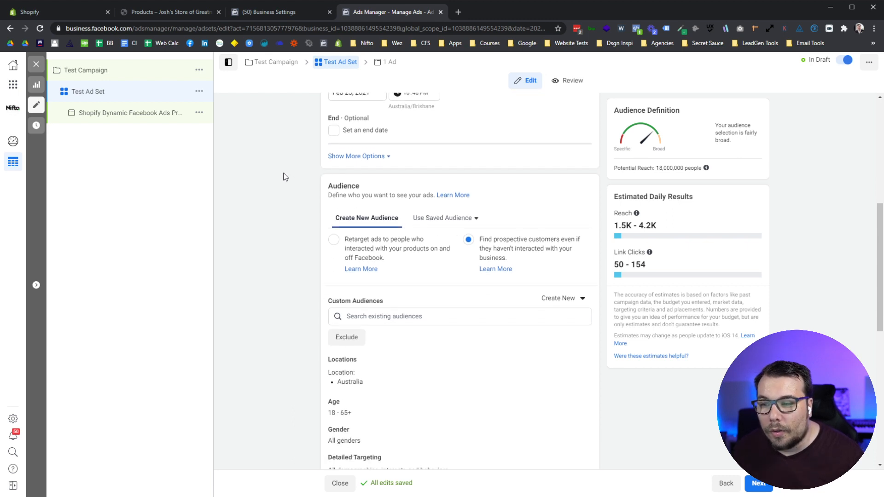
{"action": "scroll", "coordinate": [283, 177], "scroll_direction": "down", "scroll_amount": 1}
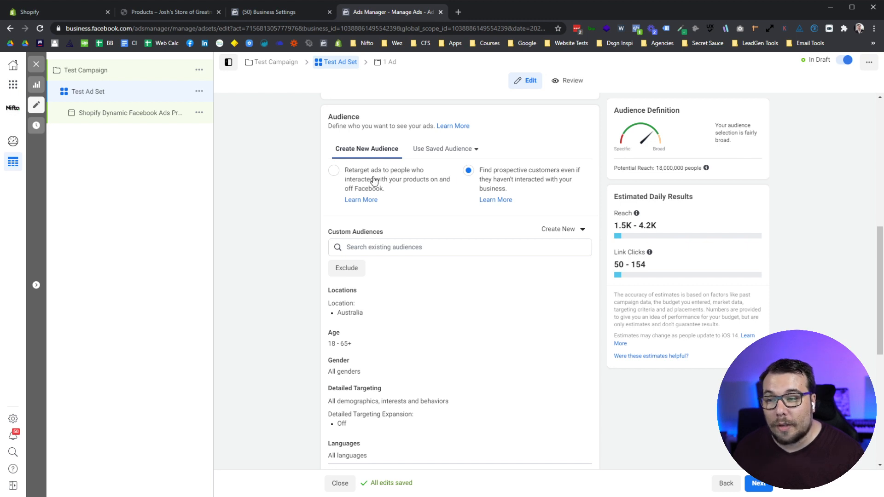
{"action": "left_click", "coordinate": [374, 179]}
{"action": "scroll", "coordinate": [263, 210], "scroll_direction": "down", "scroll_amount": 1}
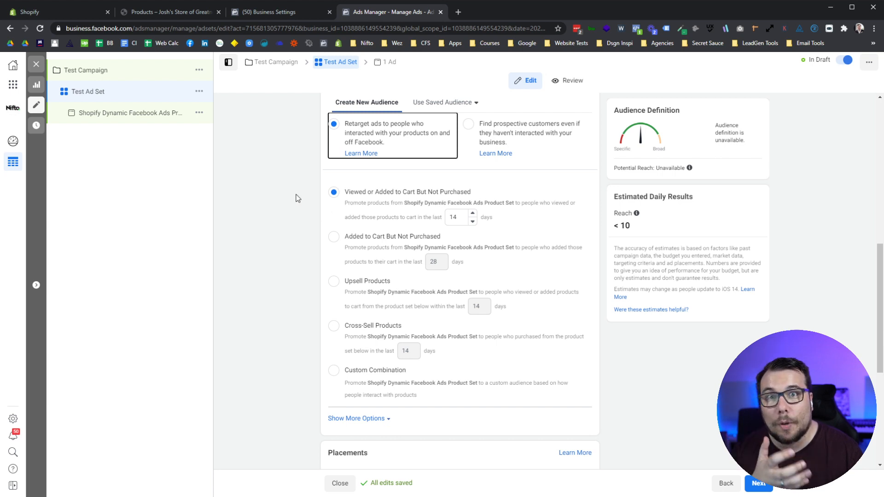
{"action": "left_click", "coordinate": [456, 220]}
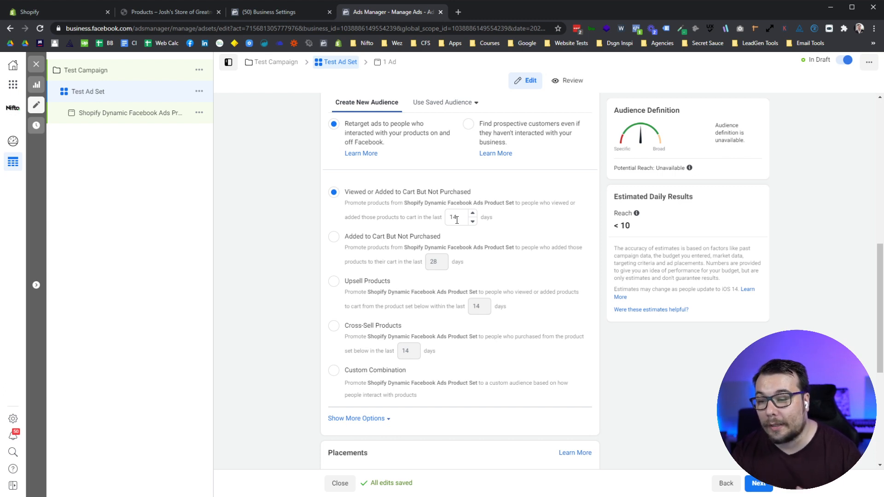
Step: Examine the platforms and placements offered under Manual Placements and return the ad set to Automatic Placements
{"action": "scroll", "coordinate": [292, 181], "scroll_direction": "down", "scroll_amount": 4}
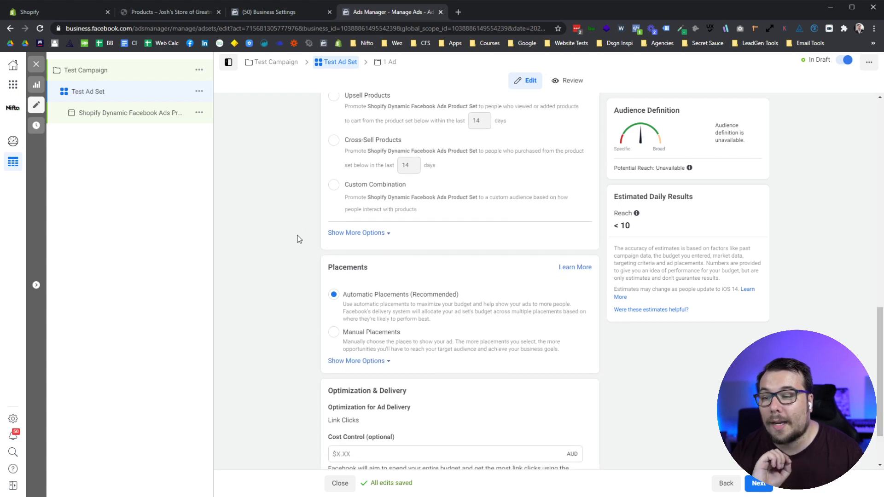
{"action": "scroll", "coordinate": [322, 262], "scroll_direction": "down", "scroll_amount": 1}
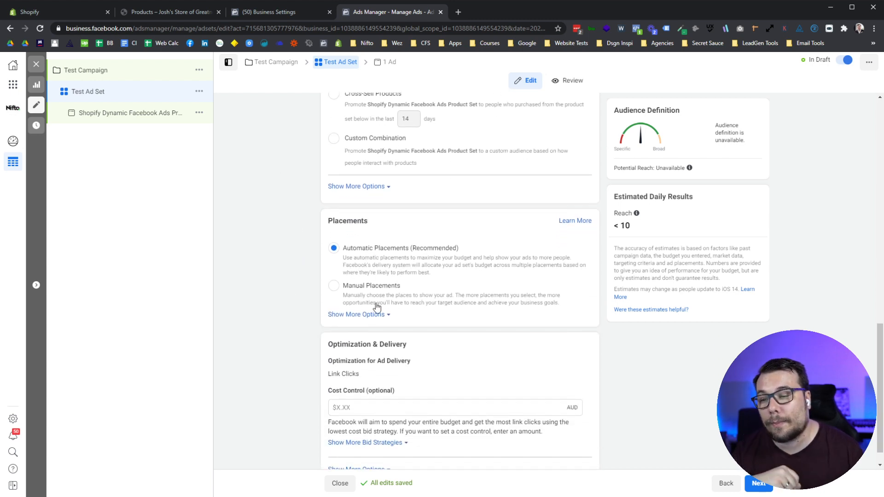
{"action": "left_click", "coordinate": [378, 289]}
{"action": "scroll", "coordinate": [287, 297], "scroll_direction": "down", "scroll_amount": 2}
{"action": "scroll", "coordinate": [369, 285], "scroll_direction": "down", "scroll_amount": 2}
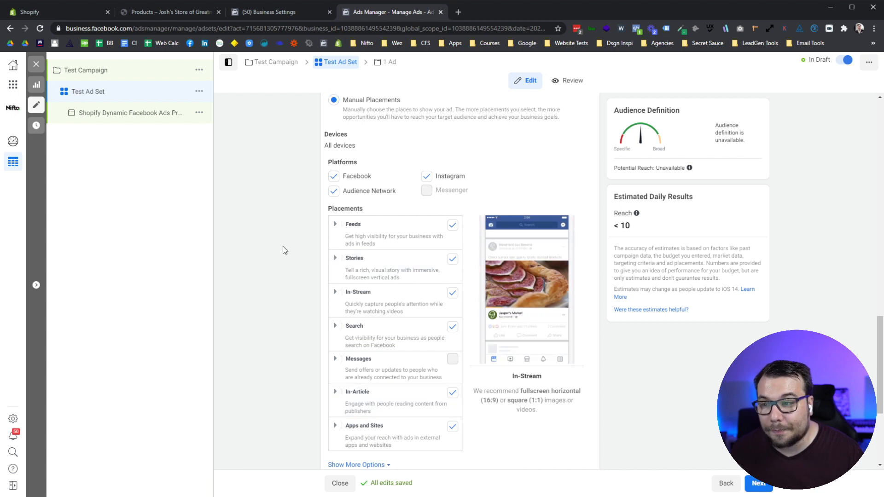
{"action": "scroll", "coordinate": [289, 285], "scroll_direction": "up", "scroll_amount": 2}
{"action": "scroll", "coordinate": [289, 300], "scroll_direction": "up", "scroll_amount": 1}
{"action": "left_click", "coordinate": [387, 203]}
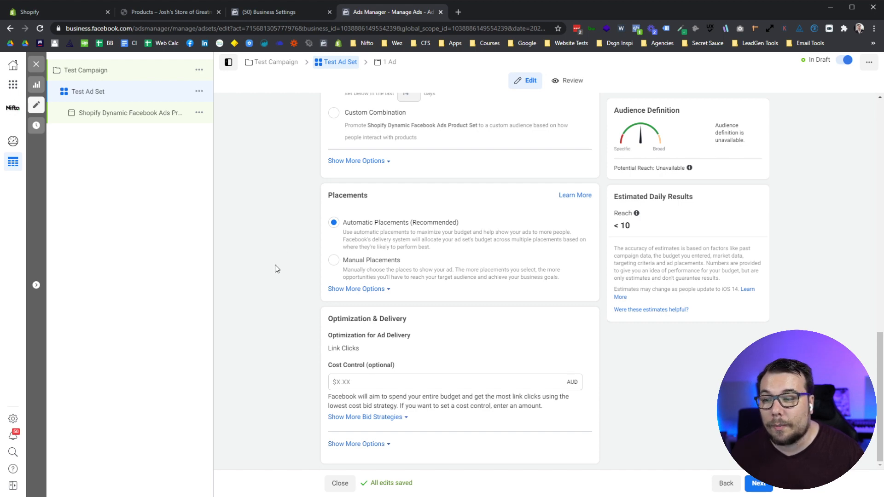
Step: Review the ad set's settings, continue to the ad and set its Instagram account to niftodigital
{"action": "scroll", "coordinate": [275, 264], "scroll_direction": "up", "scroll_amount": 15}
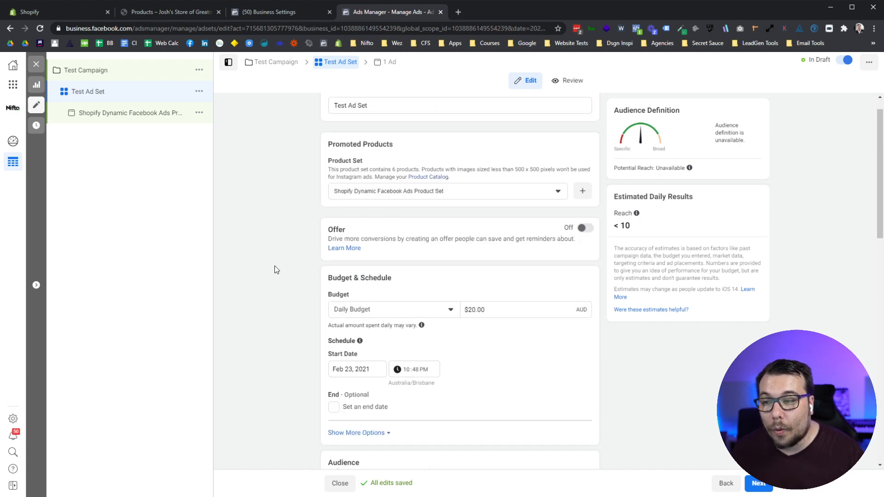
{"action": "scroll", "coordinate": [274, 269], "scroll_direction": "up", "scroll_amount": 1}
{"action": "scroll", "coordinate": [281, 268], "scroll_direction": "down", "scroll_amount": 7}
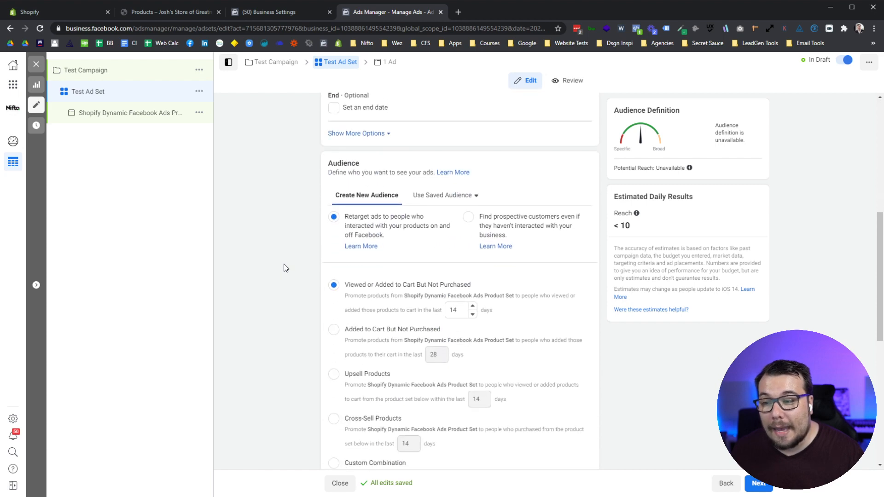
{"action": "scroll", "coordinate": [282, 266], "scroll_direction": "down", "scroll_amount": 2}
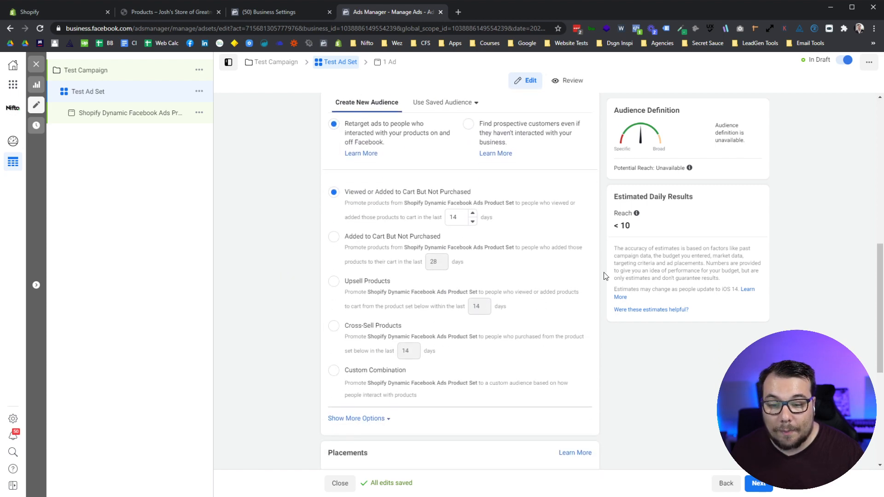
{"action": "left_click", "coordinate": [761, 484]}
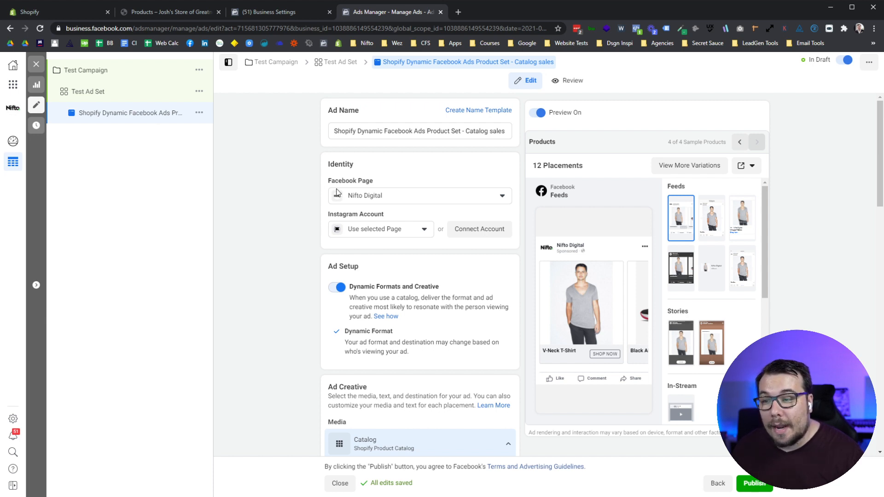
{"action": "left_click", "coordinate": [420, 230]}
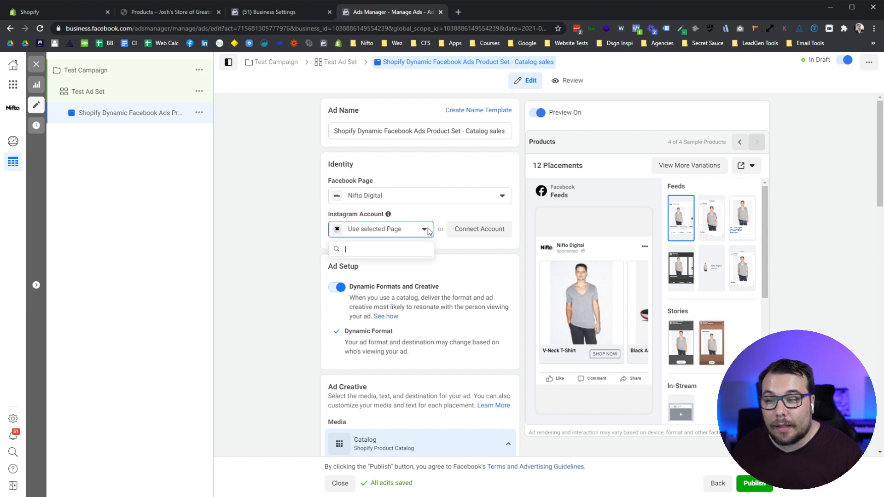
{"action": "left_click", "coordinate": [405, 270]}
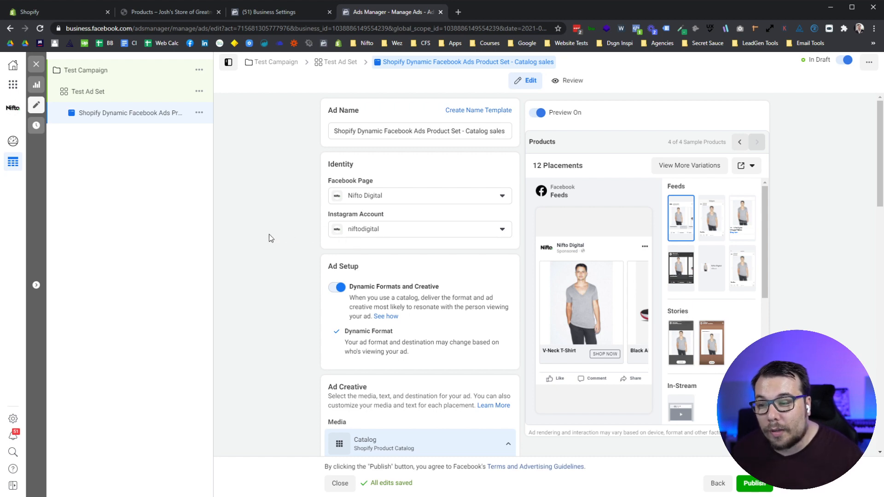
Step: Page through the ad's carousel preview, and turn off Dynamic Formats and Creative in favour of the Single Image or Video format
{"action": "scroll", "coordinate": [269, 234], "scroll_direction": "down", "scroll_amount": 2}
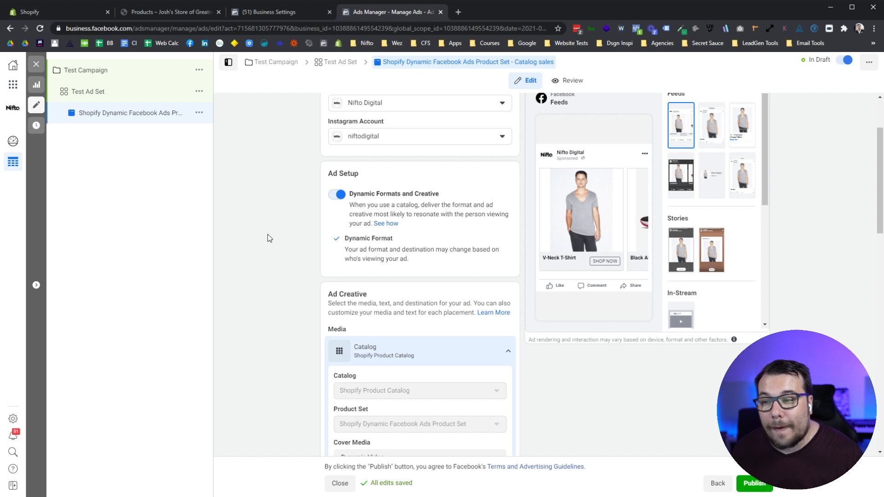
{"action": "scroll", "coordinate": [269, 238], "scroll_direction": "down", "scroll_amount": 1}
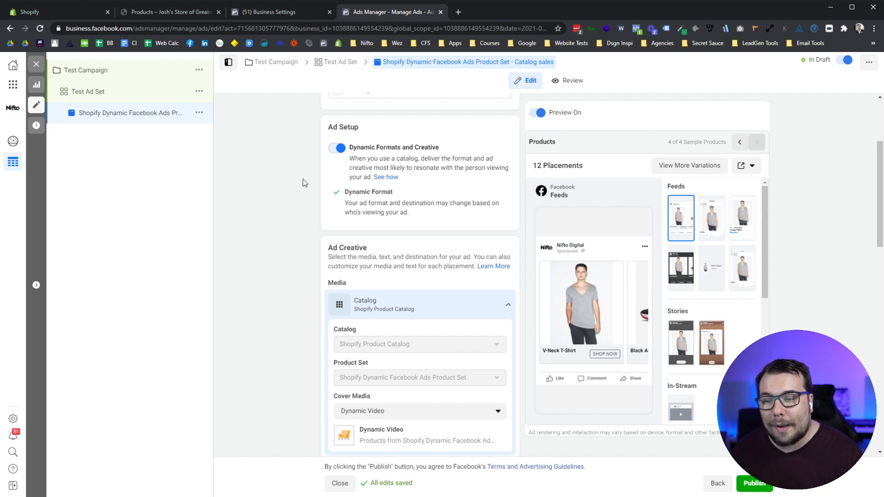
{"action": "left_click", "coordinate": [631, 308]}
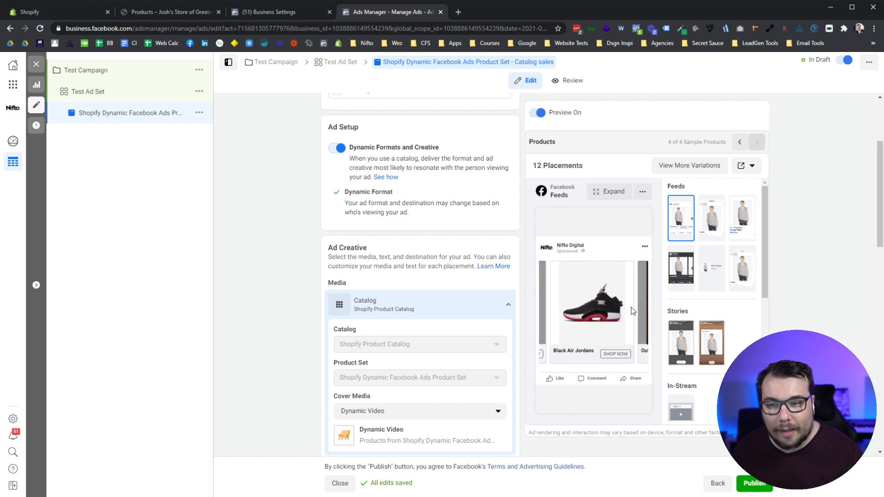
{"action": "left_click", "coordinate": [645, 303]}
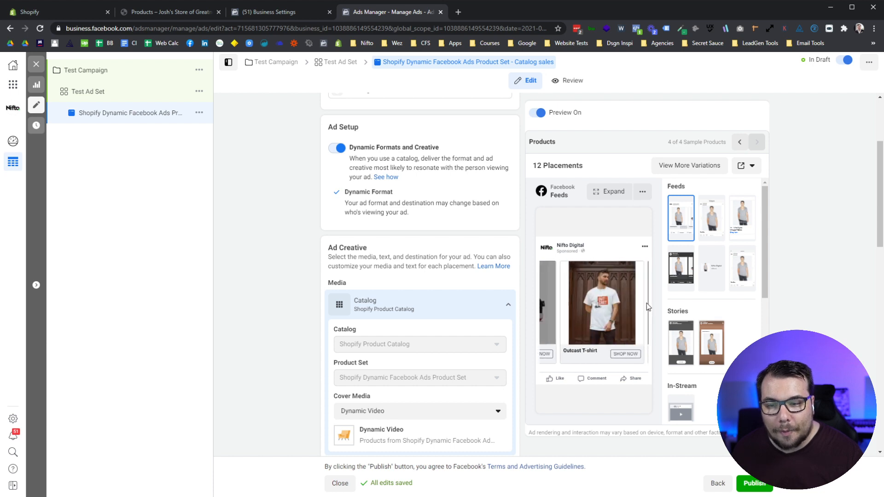
{"action": "left_click", "coordinate": [639, 302]}
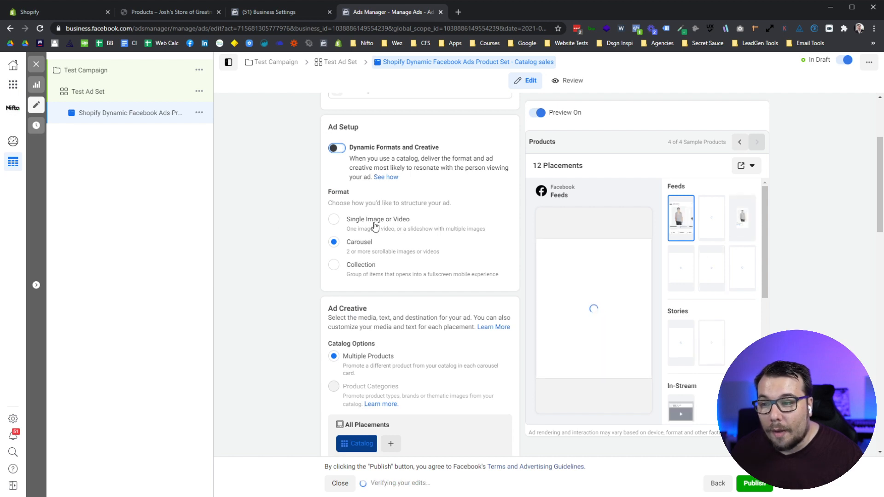
{"action": "left_click", "coordinate": [375, 225]}
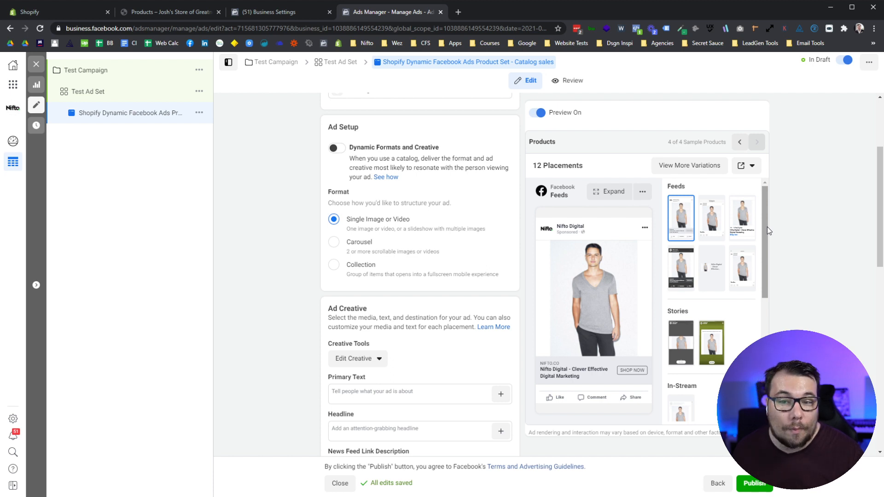
Step: Compare the ad's placement previews, viewing the Instagram Feed version and returning to Facebook Feeds
{"action": "scroll", "coordinate": [768, 242], "scroll_direction": "down", "scroll_amount": 2}
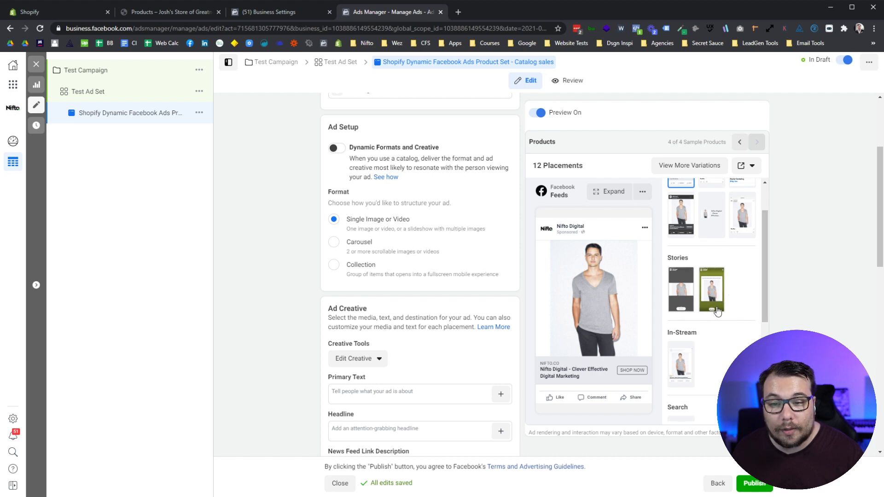
{"action": "scroll", "coordinate": [716, 309], "scroll_direction": "up", "scroll_amount": 2}
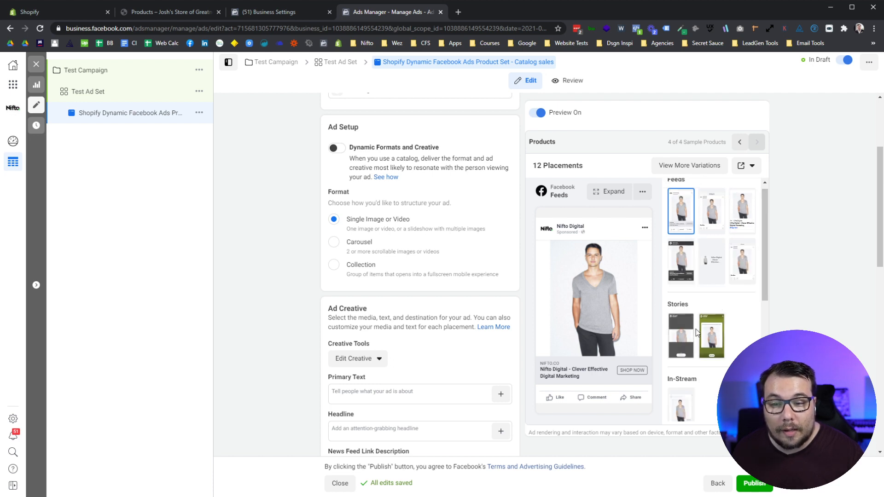
{"action": "left_click", "coordinate": [719, 220]}
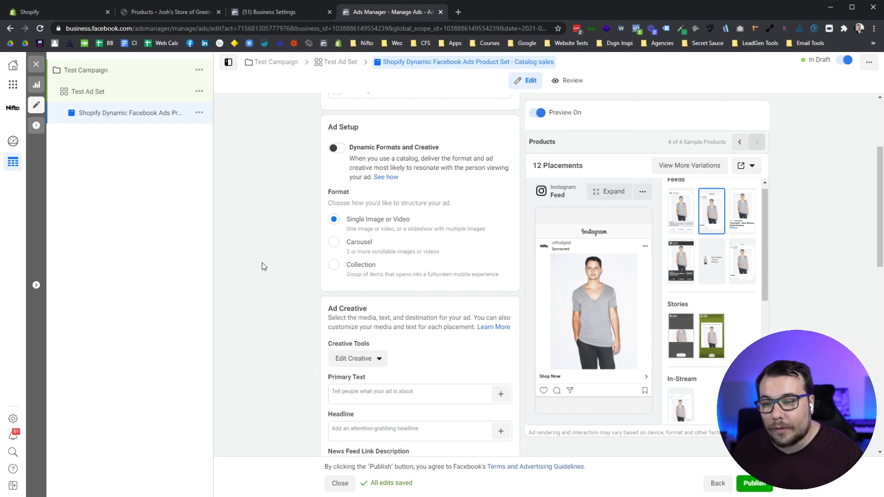
{"action": "left_click", "coordinate": [683, 217]}
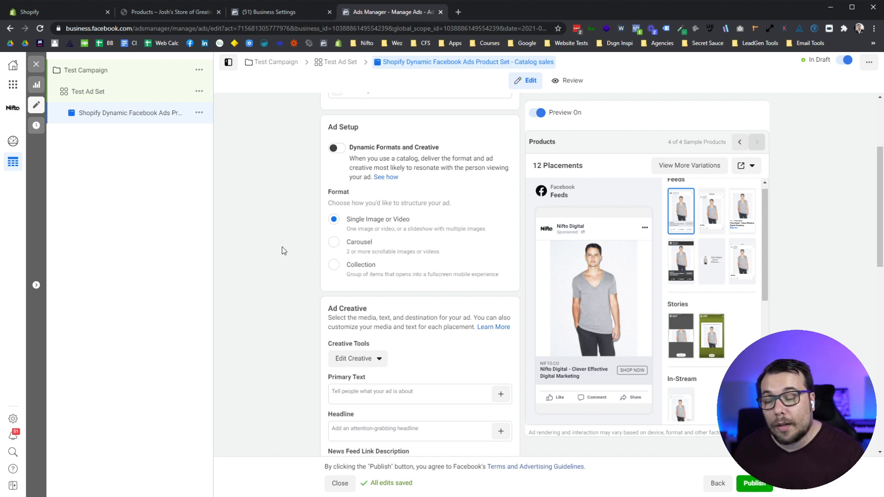
{"action": "scroll", "coordinate": [283, 251], "scroll_direction": "down", "scroll_amount": 1}
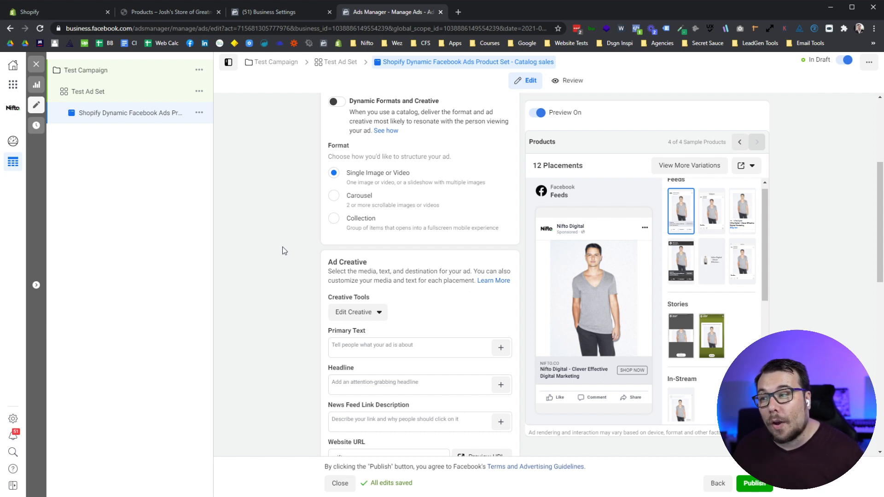
Step: Switch Test Ad Set to Manual Placements, exclude the Stories placement and include it again
{"action": "left_click", "coordinate": [142, 97]}
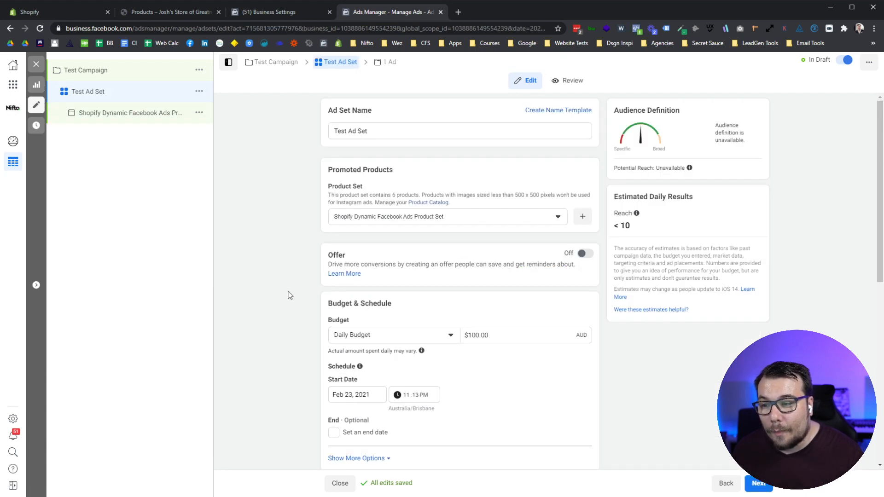
{"action": "scroll", "coordinate": [289, 298], "scroll_direction": "down", "scroll_amount": 10}
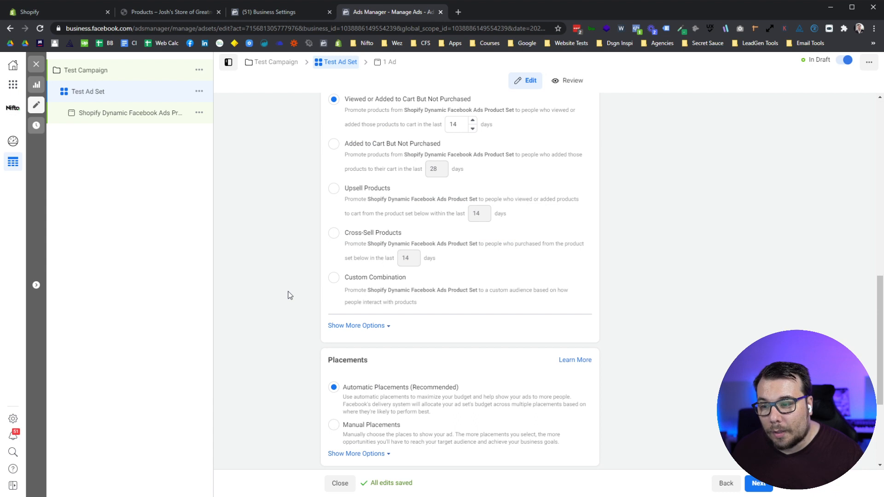
{"action": "scroll", "coordinate": [297, 341], "scroll_direction": "down", "scroll_amount": 3}
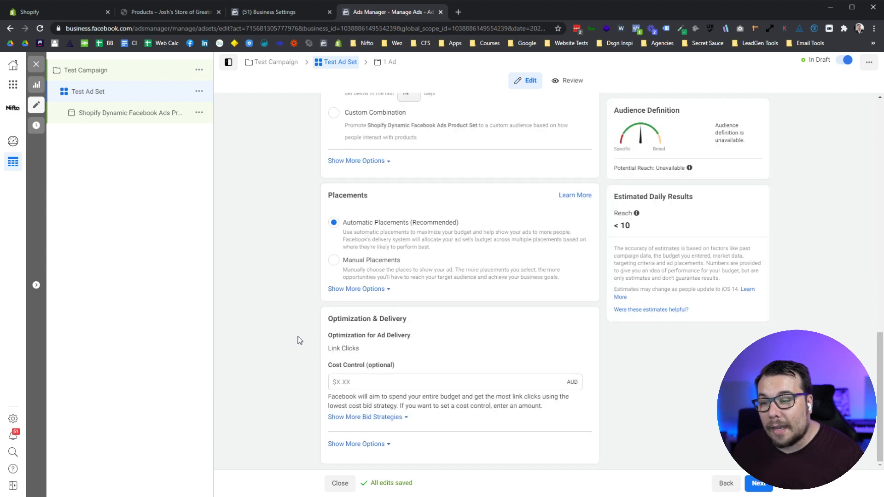
{"action": "left_click", "coordinate": [374, 262]}
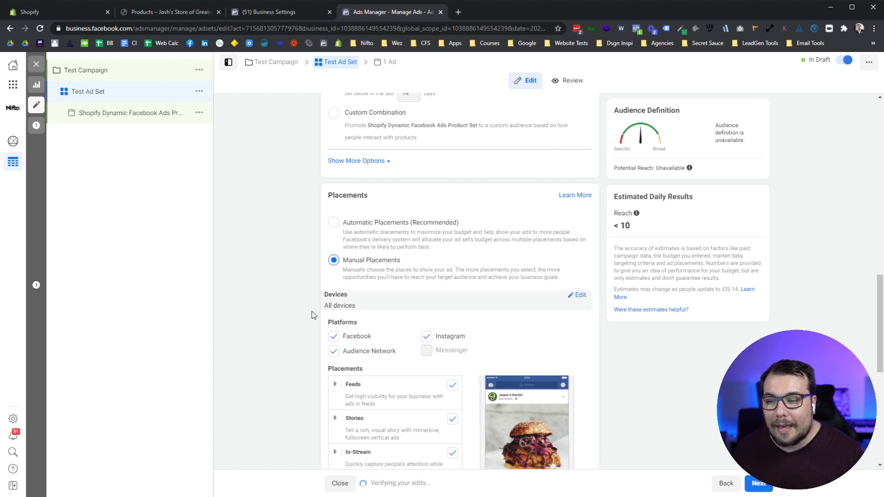
{"action": "scroll", "coordinate": [276, 341], "scroll_direction": "down", "scroll_amount": 3}
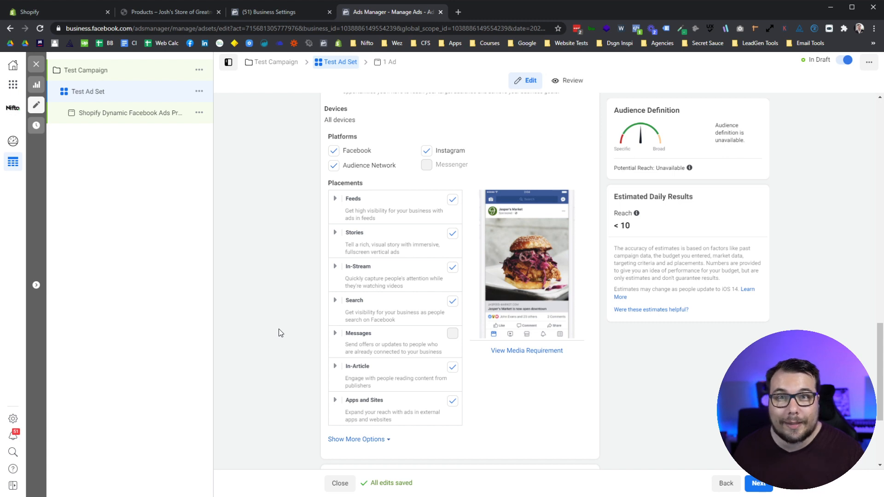
{"action": "left_click", "coordinate": [453, 234]}
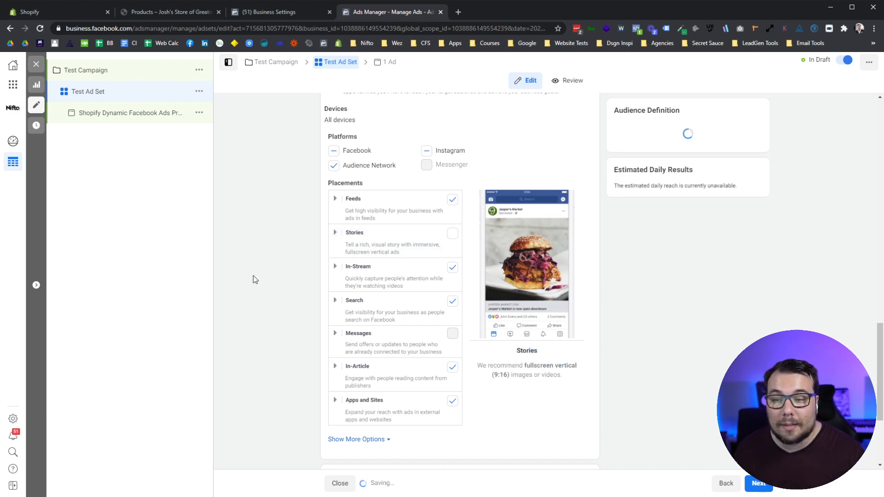
{"action": "left_click", "coordinate": [452, 236]}
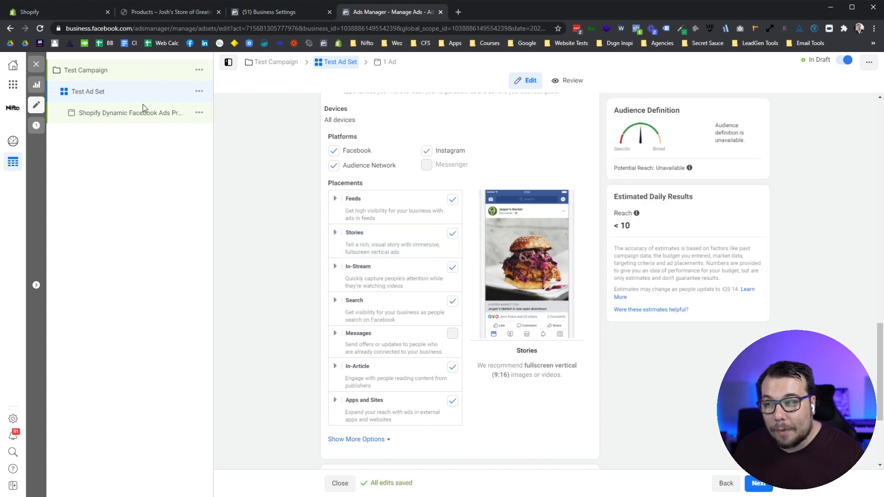
Step: Return to the catalog sales ad, review its Ad Creative fields and preview the previous sample product
{"action": "left_click", "coordinate": [127, 120]}
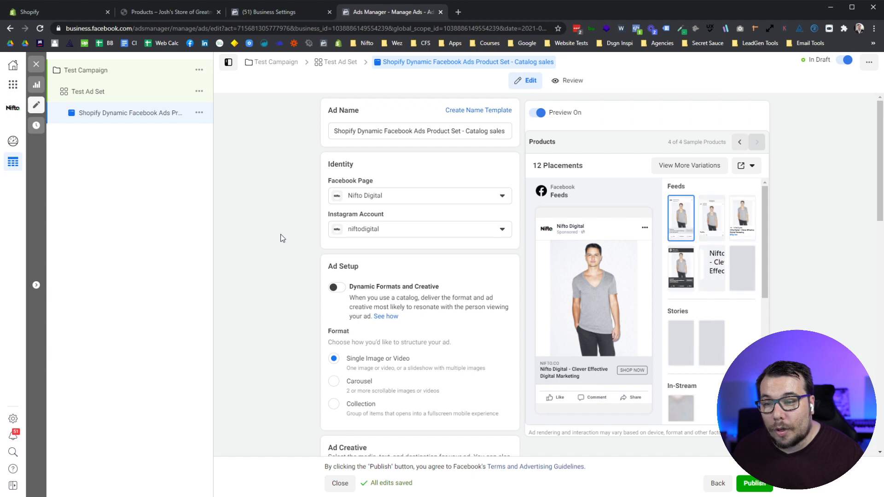
{"action": "scroll", "coordinate": [282, 238], "scroll_direction": "down", "scroll_amount": 1}
{"action": "scroll", "coordinate": [281, 234], "scroll_direction": "down", "scroll_amount": 2}
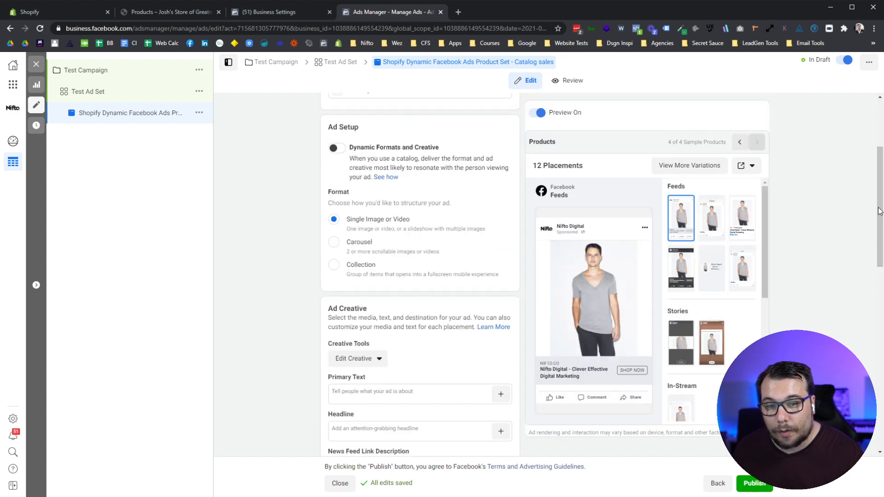
{"action": "left_click_drag", "start_coordinate": [881, 215], "coordinate": [881, 216]}
{"action": "scroll", "coordinate": [881, 220], "scroll_direction": "down", "scroll_amount": 3}
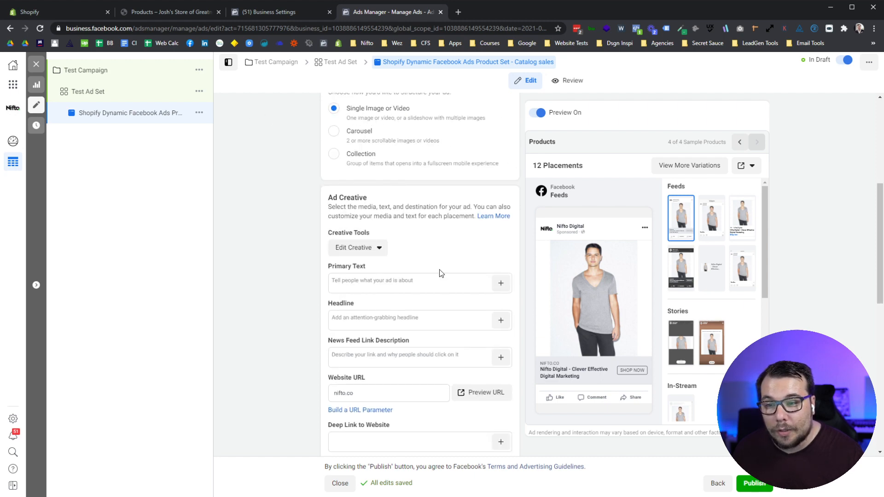
{"action": "scroll", "coordinate": [569, 313], "scroll_direction": "down", "scroll_amount": 1}
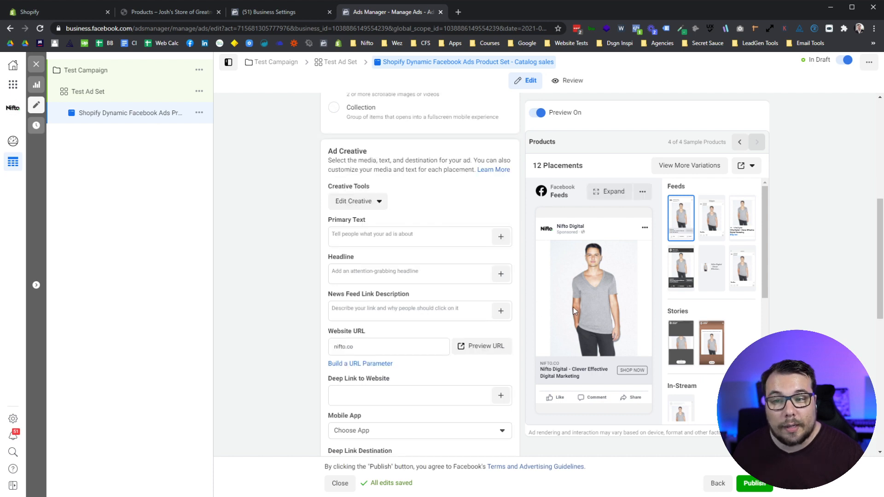
{"action": "left_click", "coordinate": [738, 142]}
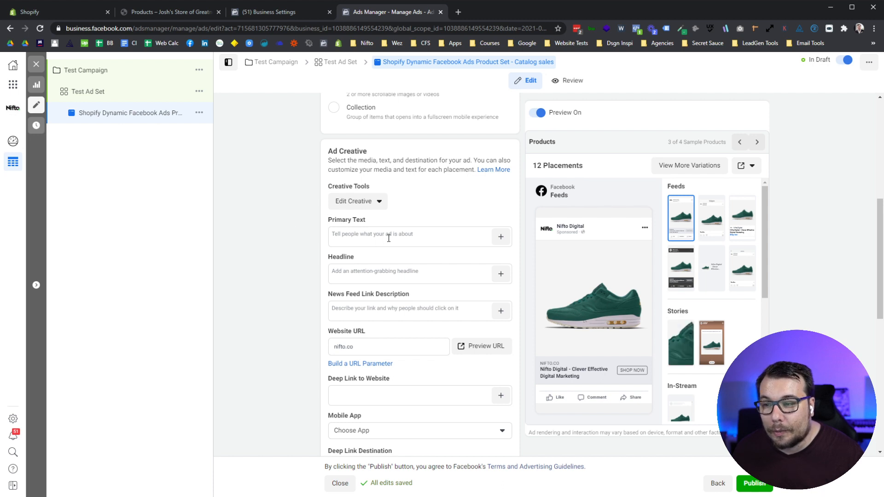
Step: Try "Hello" as the ad's primary text and check it in the preview
{"action": "left_click", "coordinate": [348, 244]}
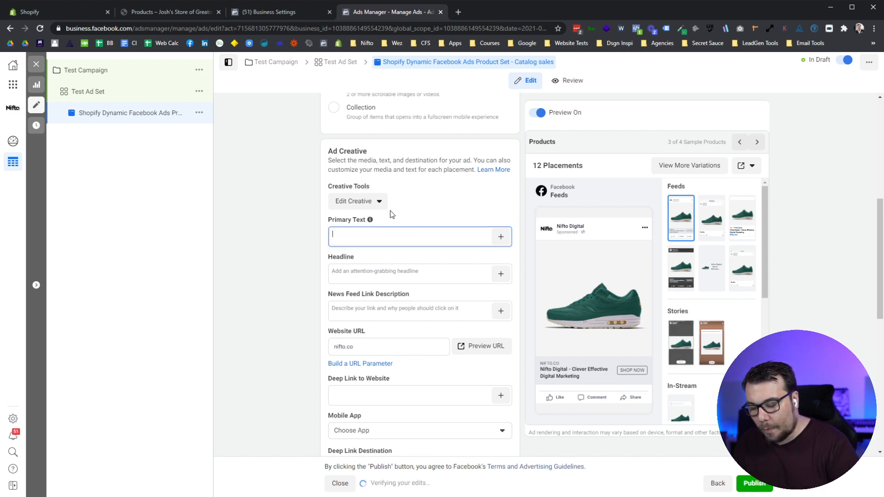
{"action": "type", "text": "Hello"}
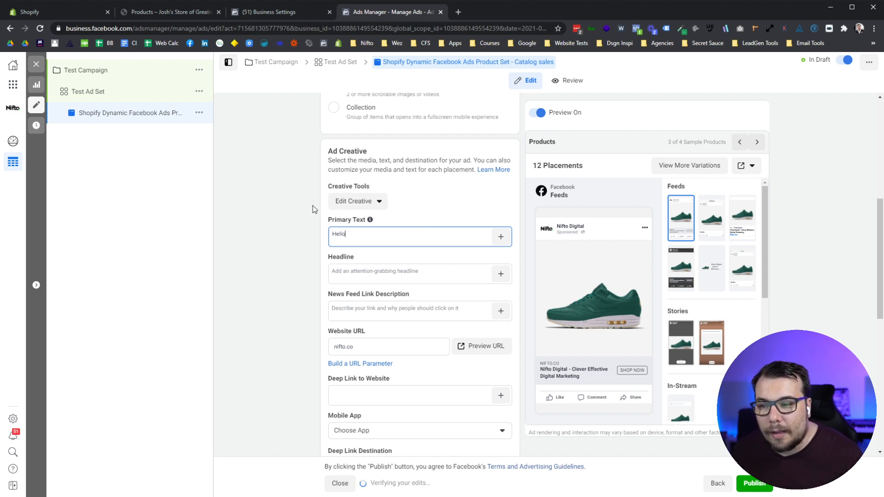
{"action": "left_click", "coordinate": [312, 206]}
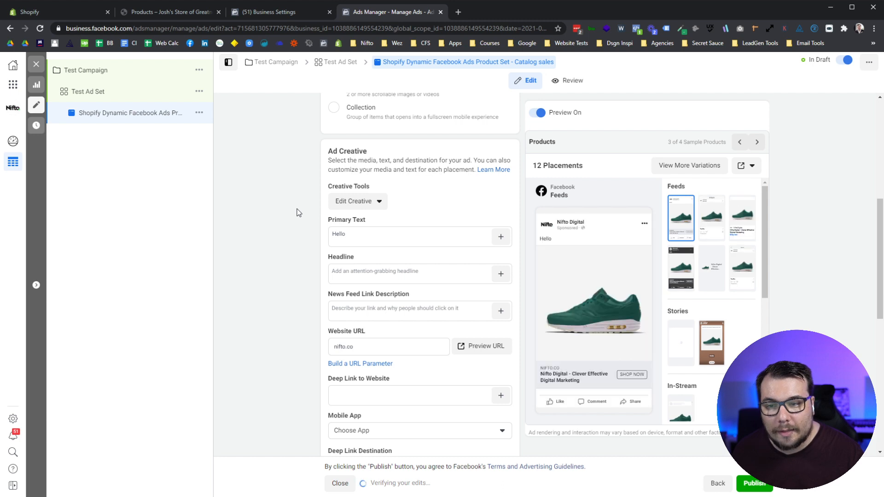
Step: Replace the ad's primary text with "Don't forget the"
{"action": "left_click", "coordinate": [363, 232]}
{"action": "key", "text": "ctrl+a"}
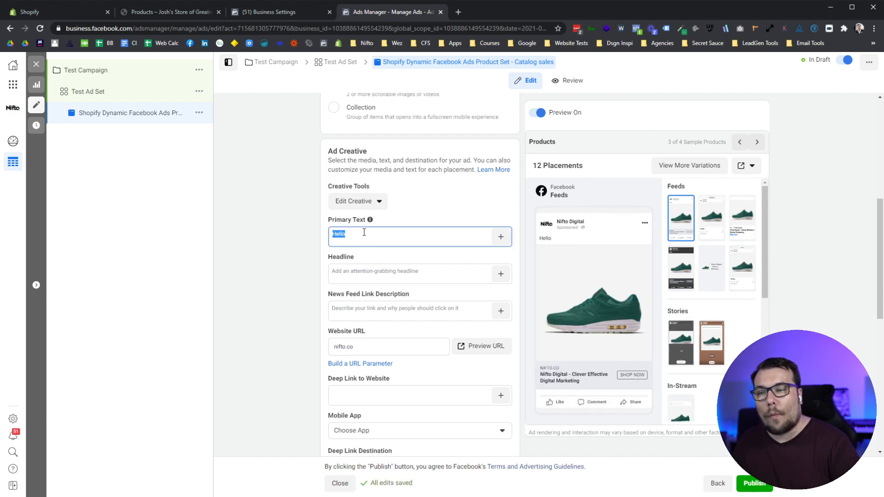
{"action": "key", "text": "BackSpace"}
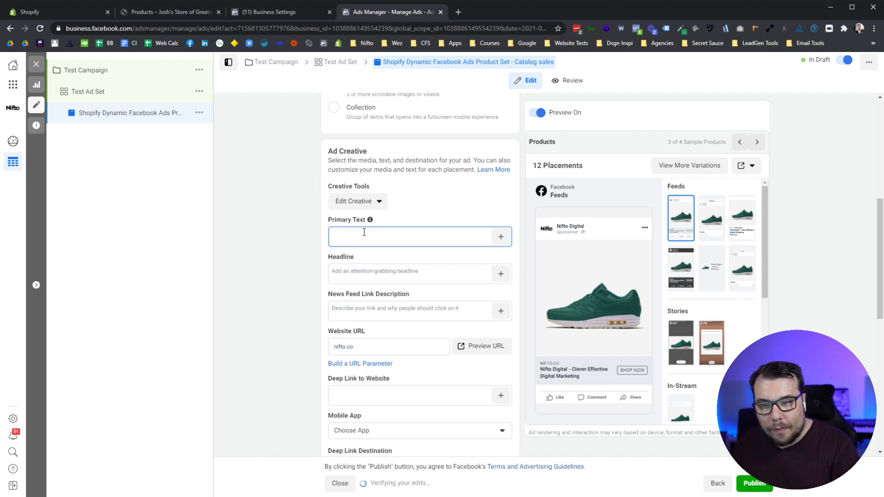
{"action": "type", "text": "Don"}
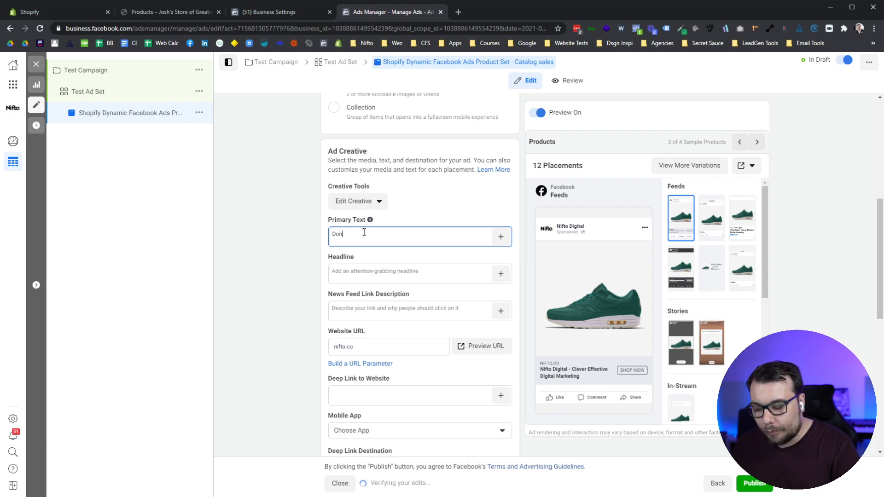
{"action": "type", "text": "'t for"}
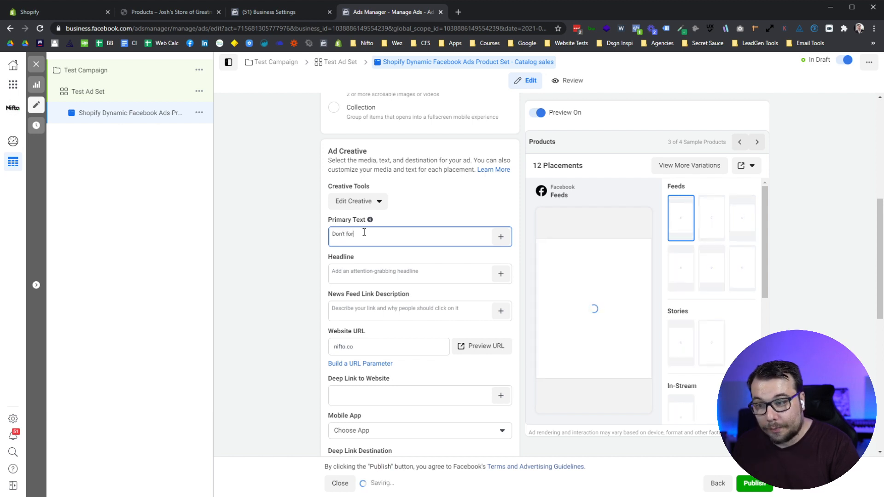
{"action": "type", "text": "get the"}
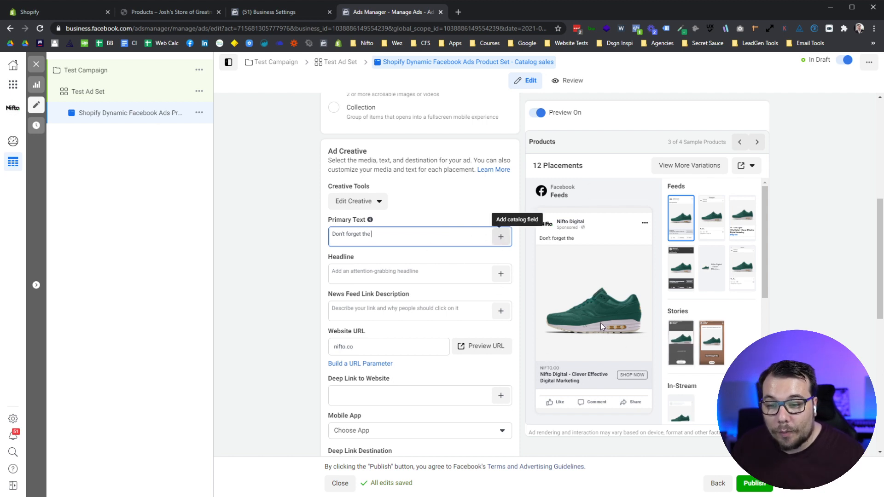
Step: Insert the catalog's Name field at the end of the primary text and follow it with an exclamation mark
{"action": "left_click", "coordinate": [500, 237]}
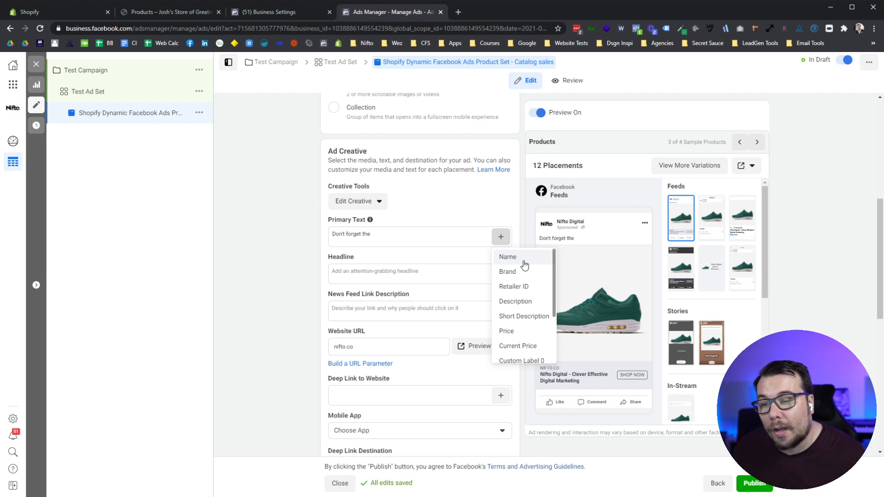
{"action": "left_click", "coordinate": [524, 266]}
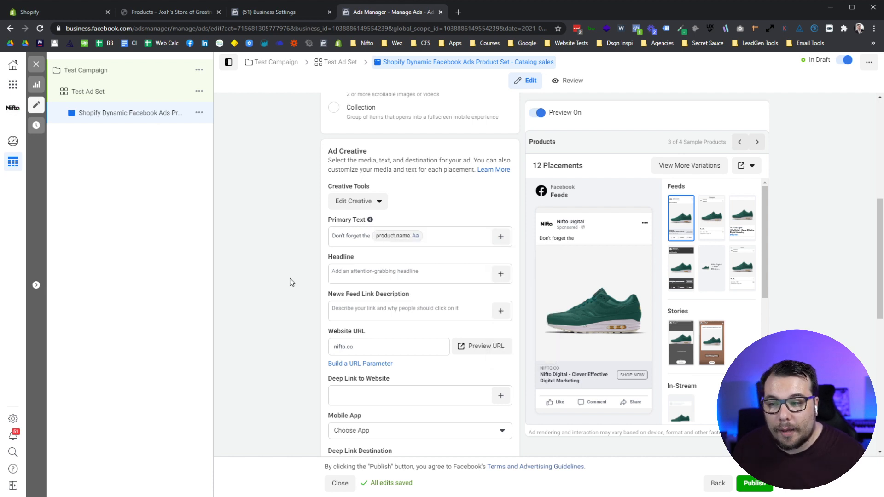
{"action": "left_click", "coordinate": [442, 235]}
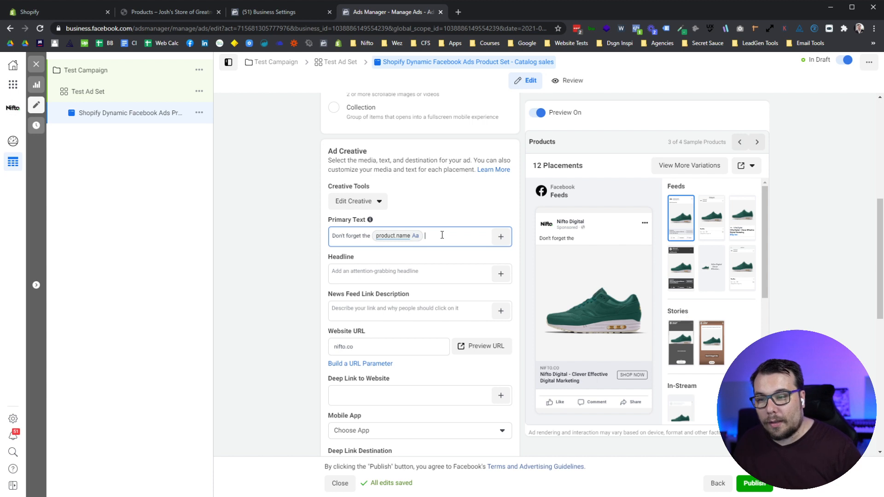
{"action": "type", "text": "!"}
{"action": "left_click", "coordinate": [285, 199]}
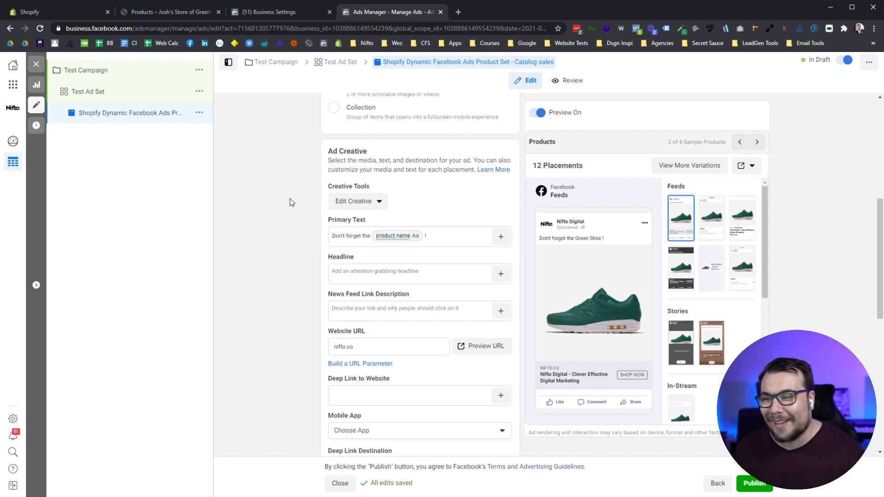
Step: Add a second line to the primary text reading "You're cart is waiting for you - Don't miss out!"
{"action": "scroll", "coordinate": [291, 203], "scroll_direction": "down", "scroll_amount": 1}
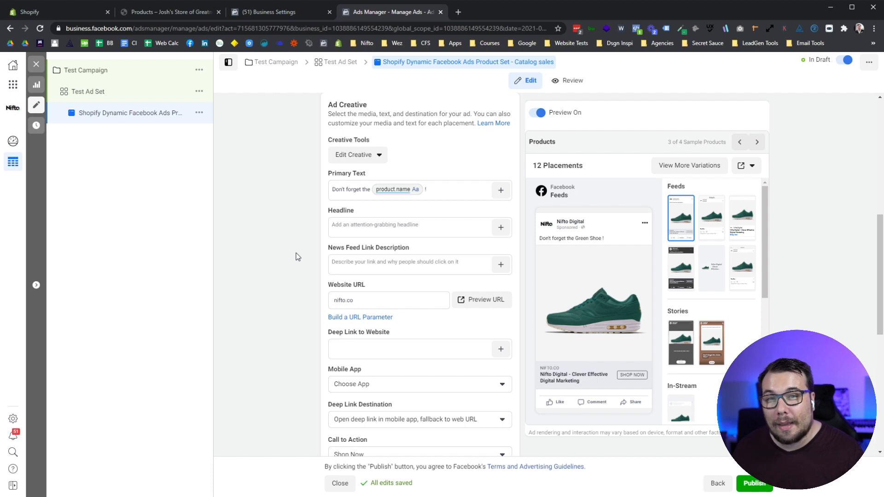
{"action": "left_click", "coordinate": [447, 192]}
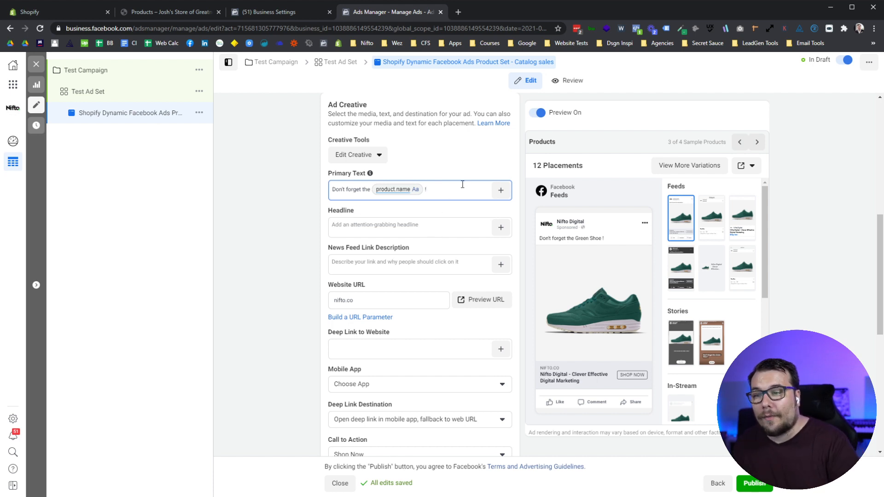
{"action": "key", "text": "Return"}
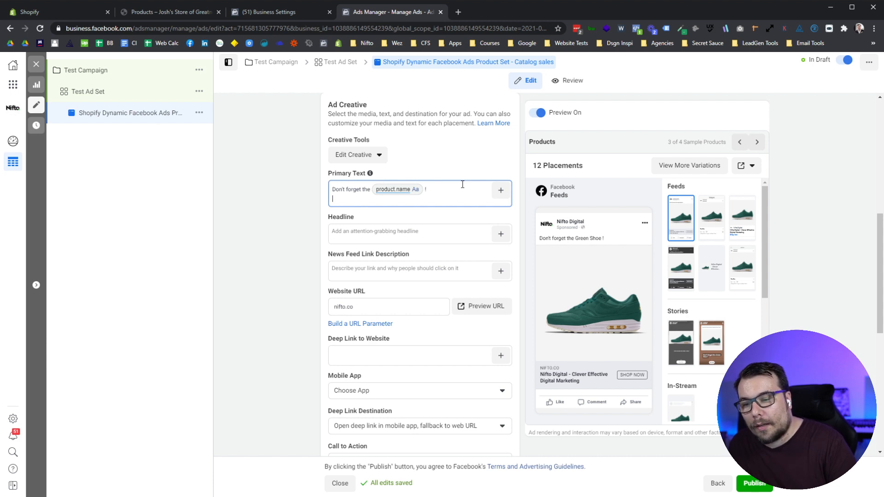
{"action": "type", "text": "Yo"}
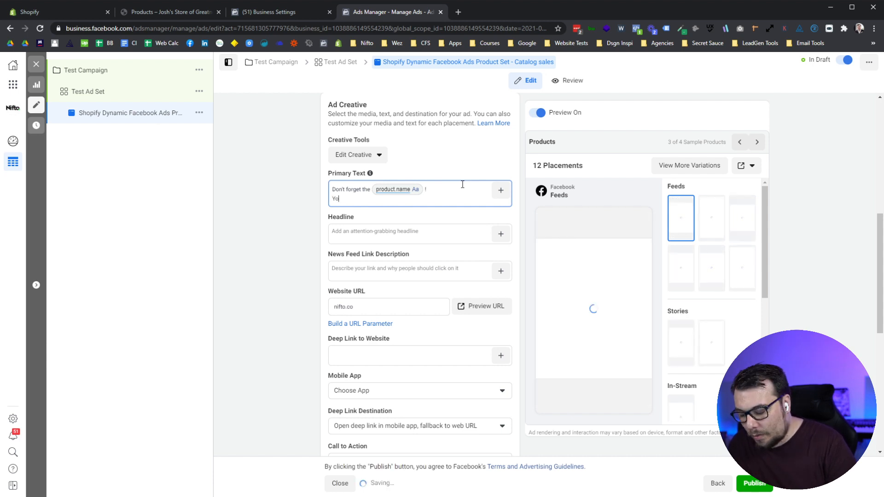
{"action": "type", "text": "u're c"}
{"action": "type", "text": "art"}
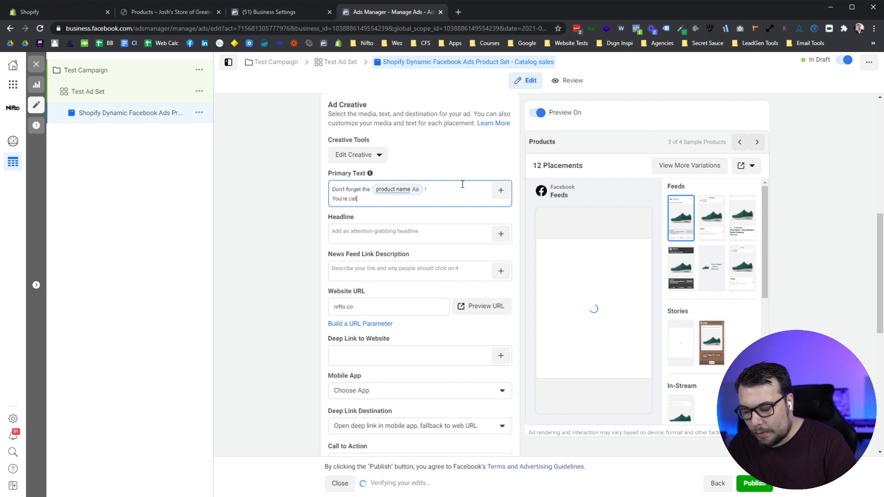
{"action": "key", "text": "BackSpace"}
{"action": "type", "text": "rt i"}
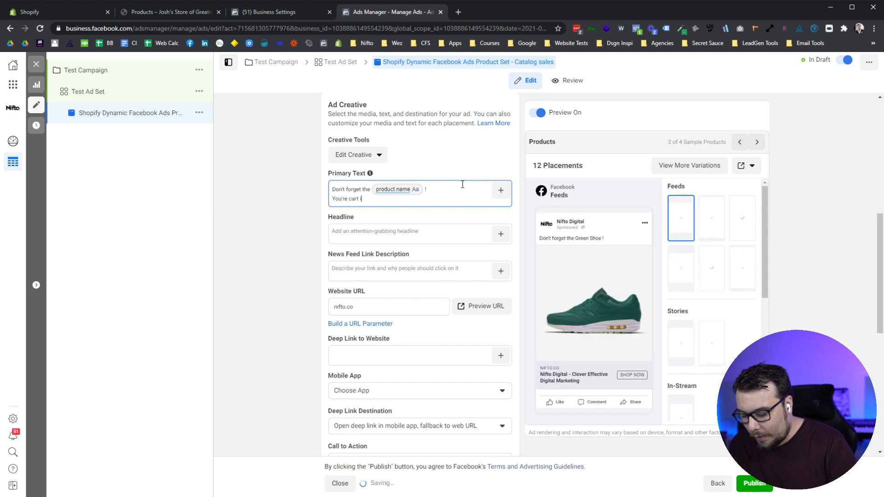
{"action": "type", "text": "s waiting for"}
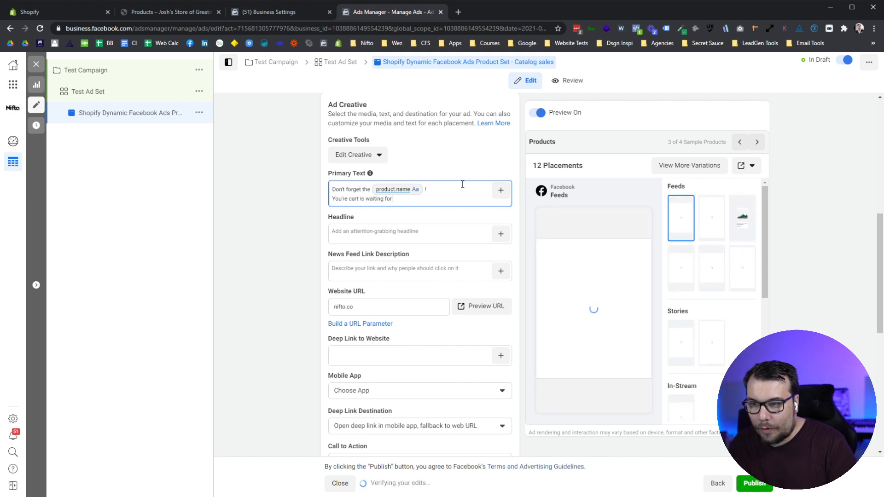
{"action": "type", "text": " you - D"}
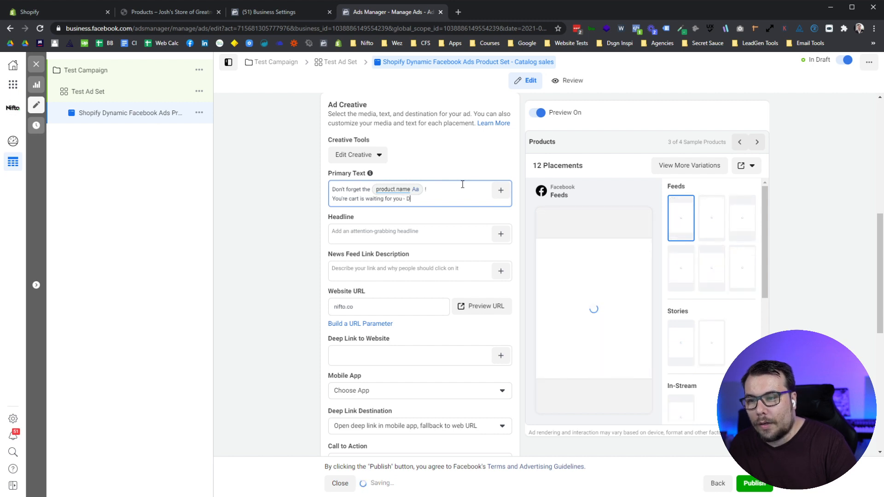
{"action": "type", "text": "on't "}
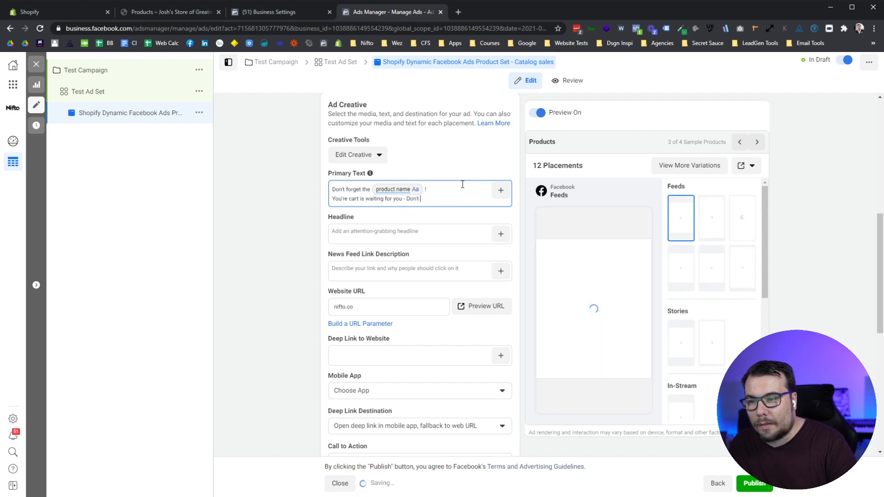
{"action": "type", "text": "miss out!"}
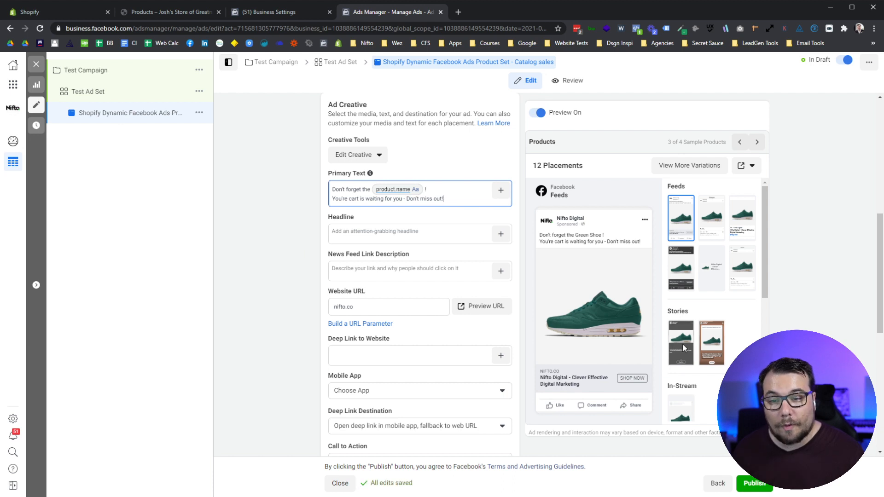
Step: Preview the ad in Facebook Stories and add a third primary text line, "This is a test line to see what will appear in the ads."
{"action": "left_click", "coordinate": [678, 348]}
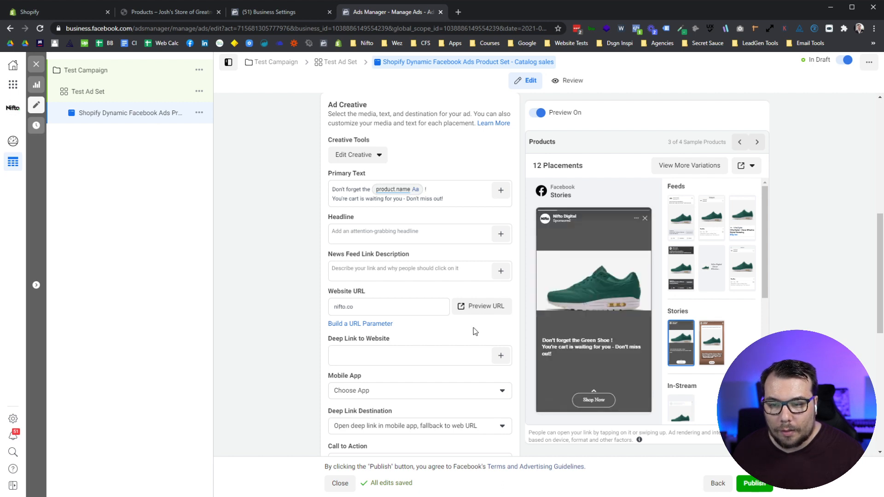
{"action": "left_click", "coordinate": [455, 197]}
{"action": "key", "text": "Return"}
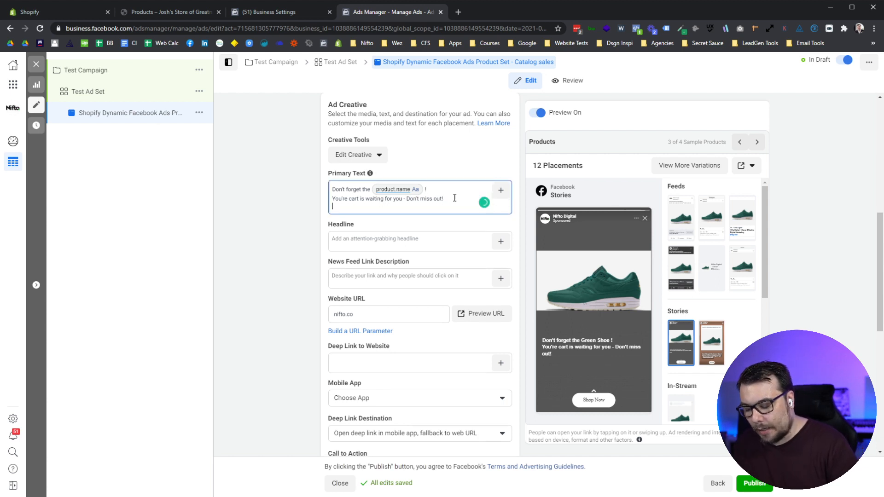
{"action": "type", "text": "This is a test "}
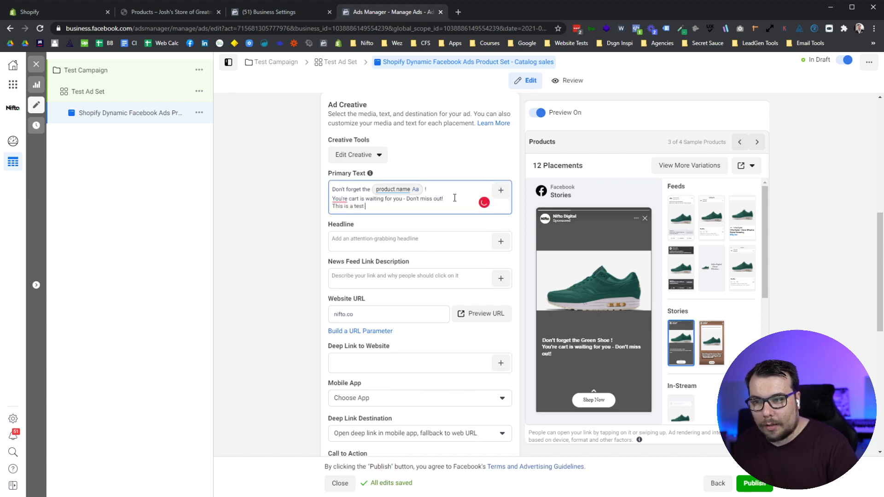
{"action": "type", "text": "line to s"}
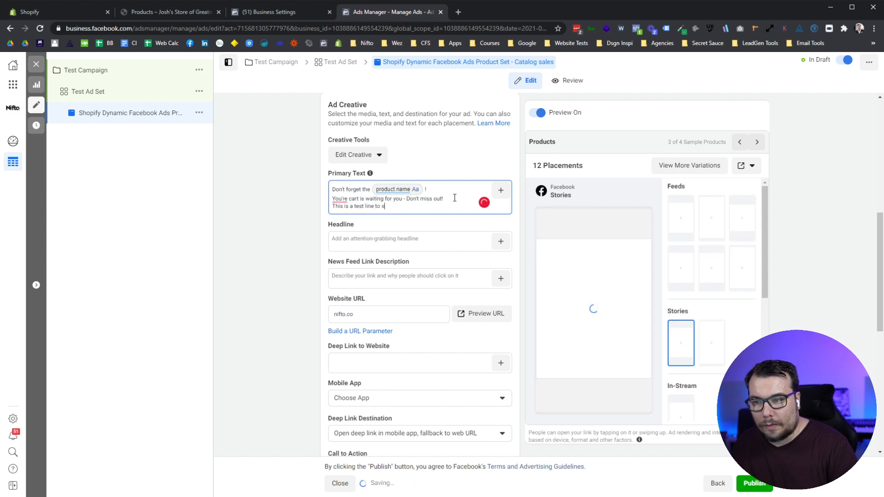
{"action": "type", "text": "ee what will"}
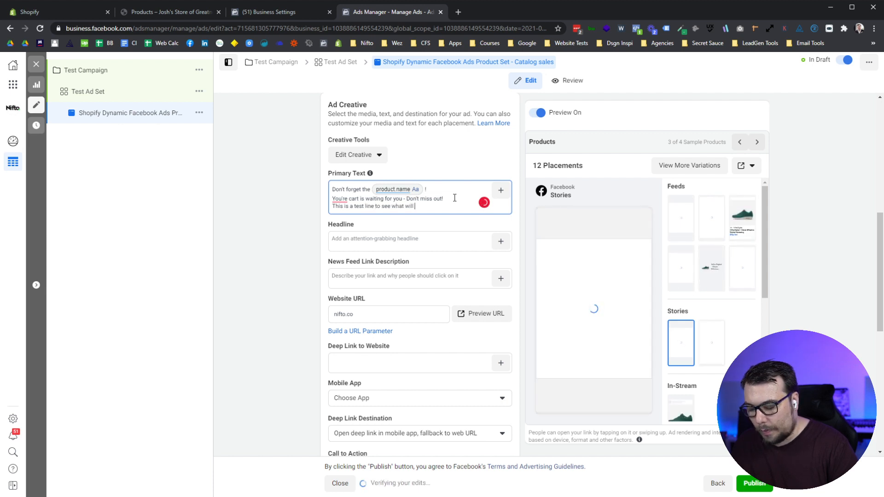
{"action": "type", "text": " appear in the "}
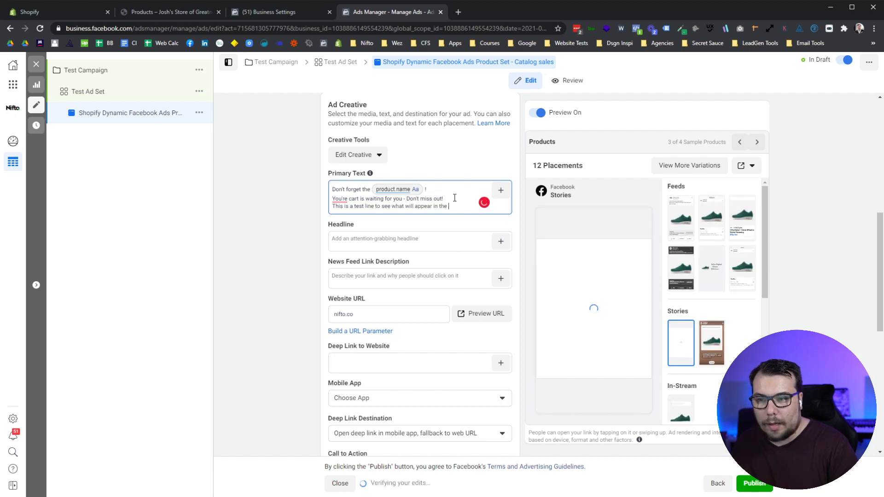
{"action": "type", "text": "ads."}
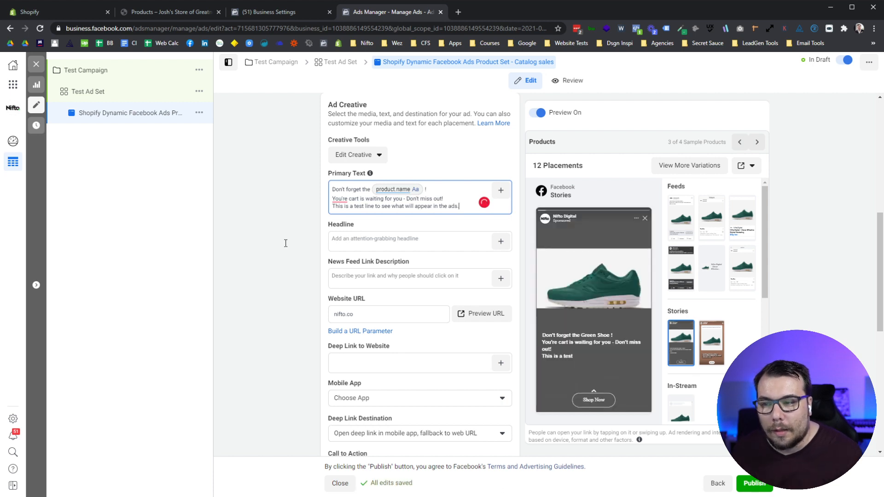
{"action": "left_click", "coordinate": [286, 247]}
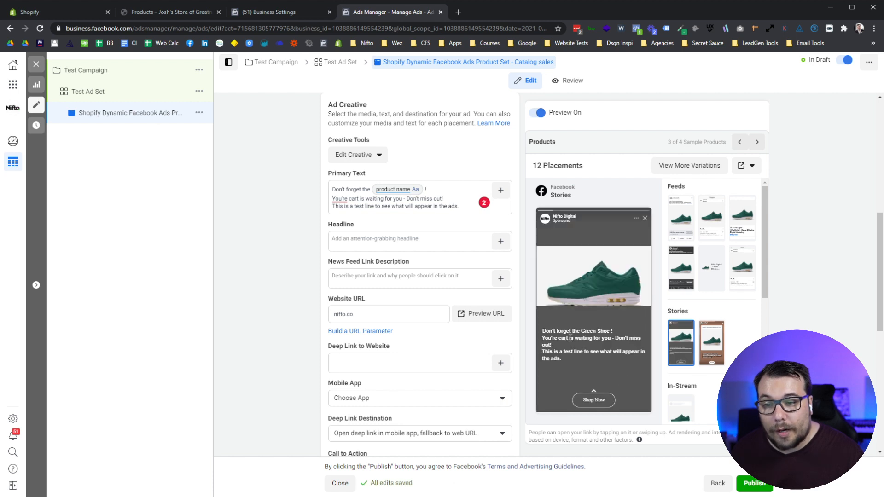
Step: Compare the ad's Instagram Stories and Facebook Stories previews, and return the preview to the Facebook News Feed placement
{"action": "left_click", "coordinate": [715, 340]}
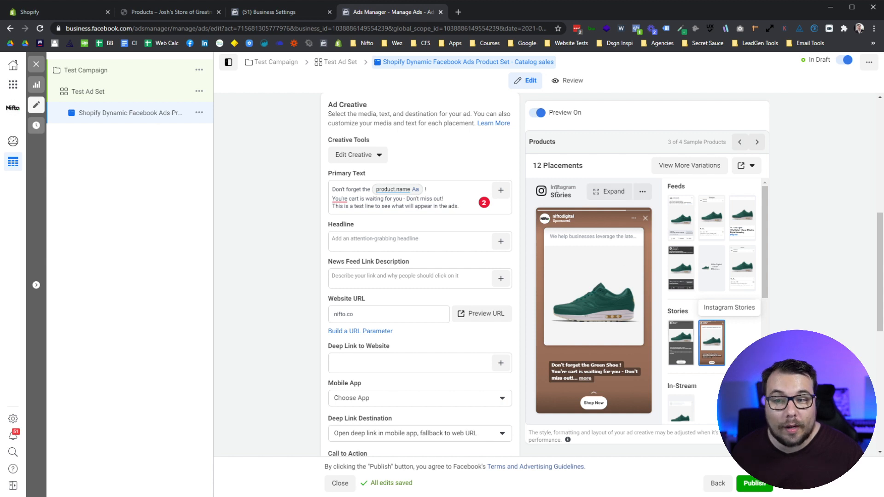
{"action": "left_click", "coordinate": [683, 343]}
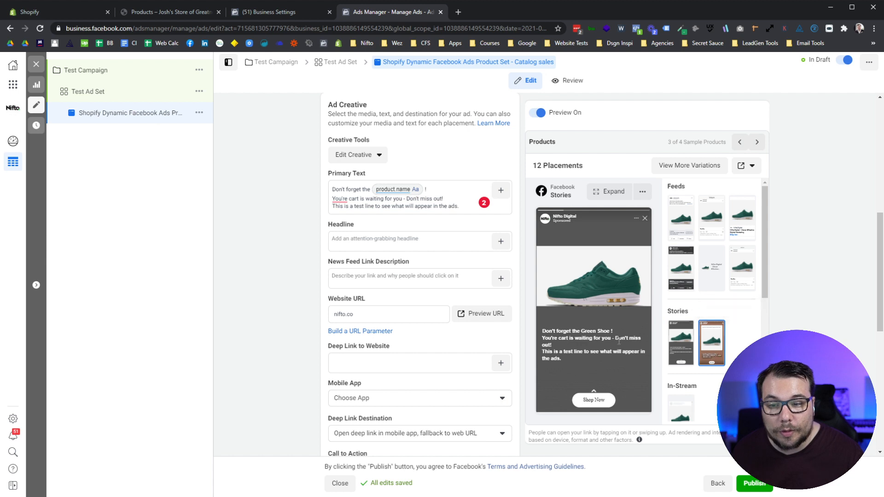
{"action": "left_click", "coordinate": [711, 351]}
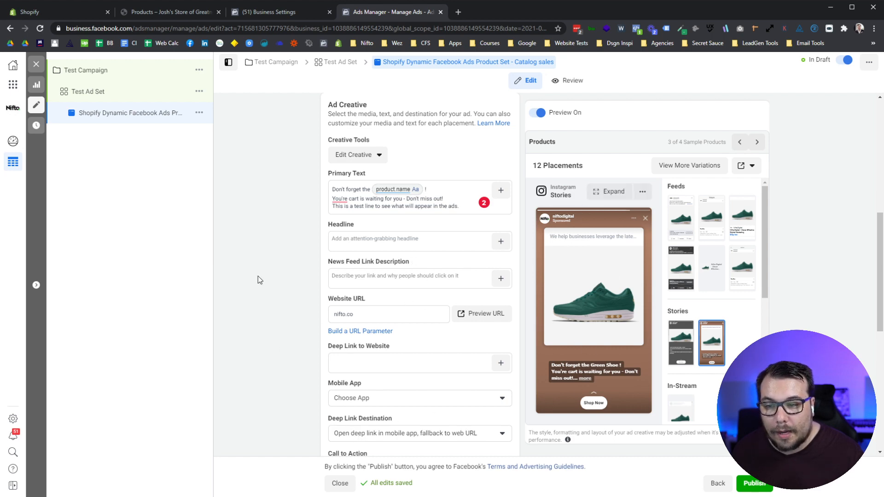
{"action": "scroll", "coordinate": [382, 234], "scroll_direction": "down", "scroll_amount": 1}
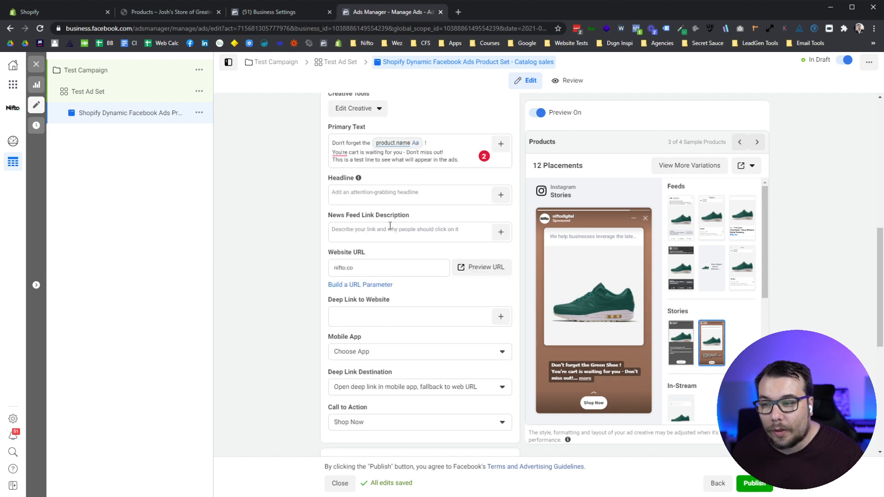
{"action": "left_click", "coordinate": [391, 231]}
{"action": "left_click", "coordinate": [685, 220]}
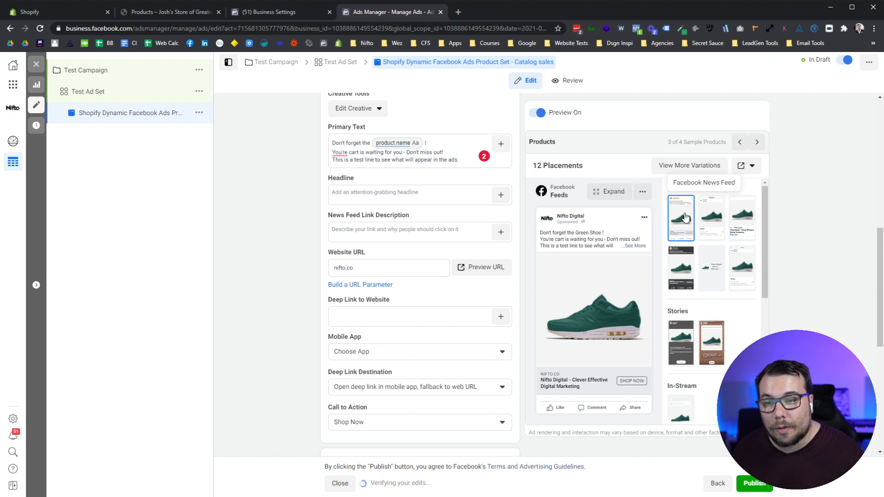
Step: Correct "You're" to "Your" in the second line of the ad's primary text
{"action": "left_click", "coordinate": [402, 193]}
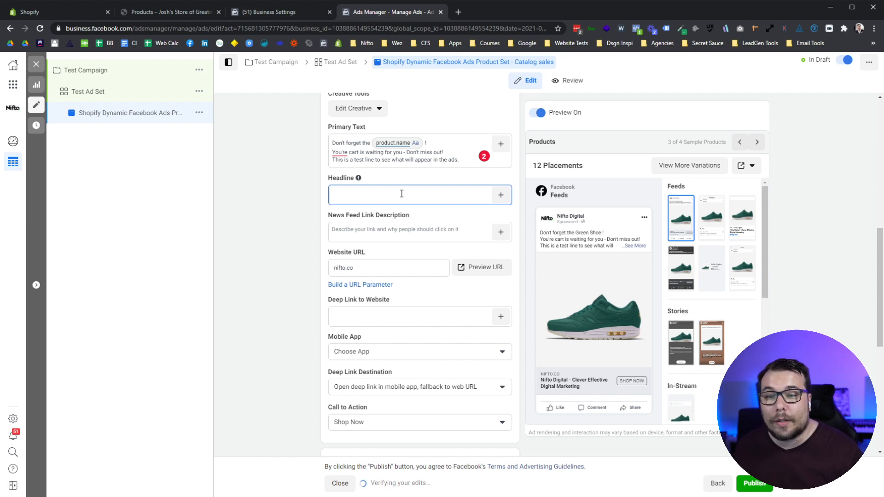
{"action": "scroll", "coordinate": [401, 194], "scroll_direction": "up", "scroll_amount": 1}
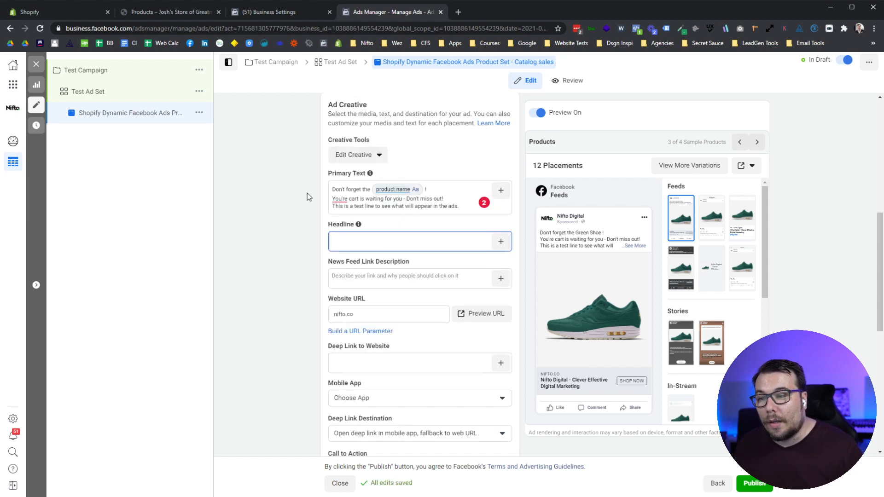
{"action": "scroll", "coordinate": [308, 193], "scroll_direction": "down", "scroll_amount": 1}
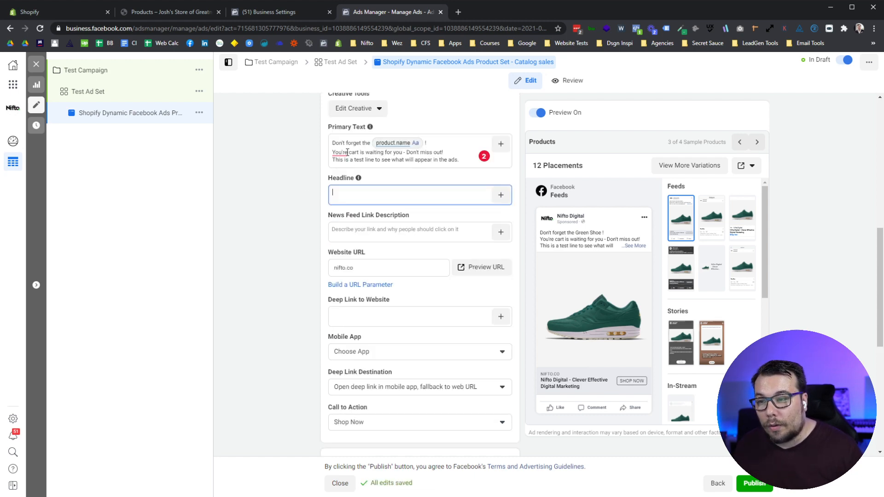
{"action": "left_click", "coordinate": [346, 153]}
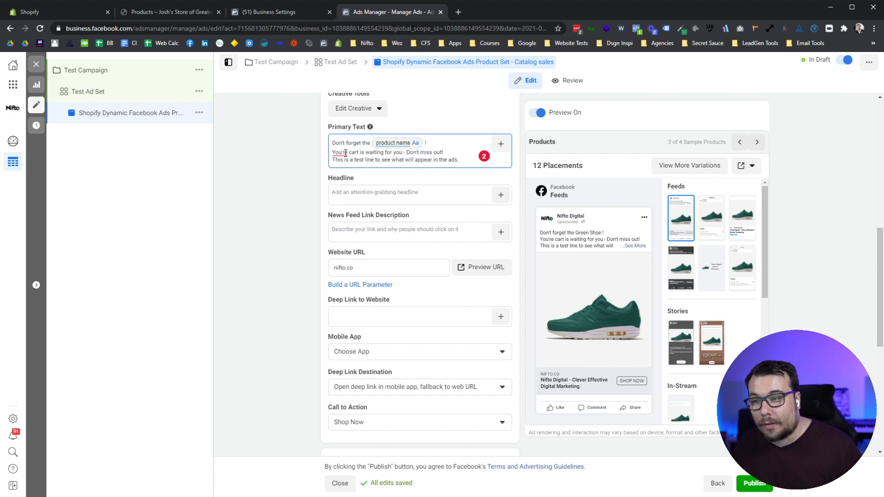
{"action": "key", "text": "BackSpace"}
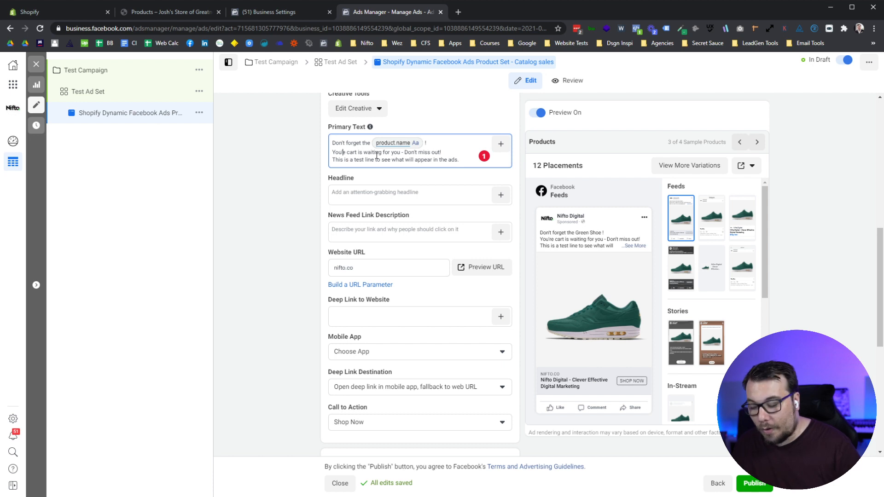
{"action": "key", "text": "BackSpace"}
{"action": "key", "text": "Delete"}
{"action": "type", "text": "r"}
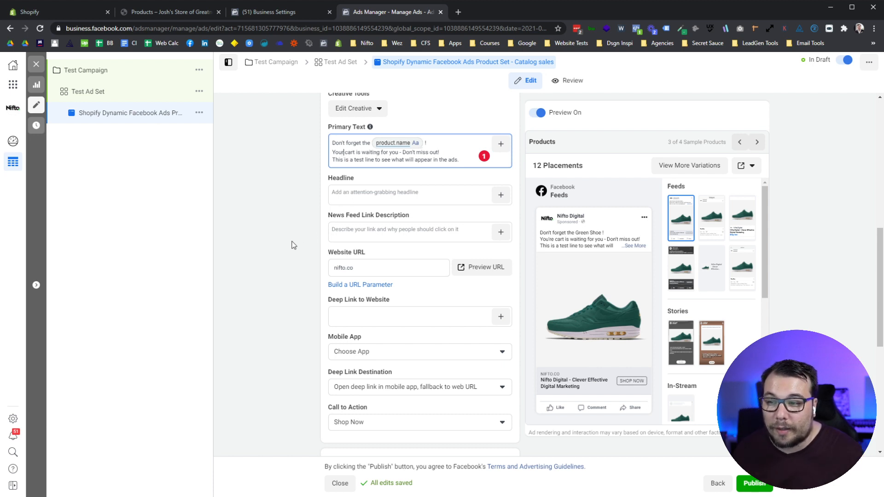
Step: Set the ad's headline to "Your Cart Is Waiting For You!"
{"action": "left_click", "coordinate": [378, 192]}
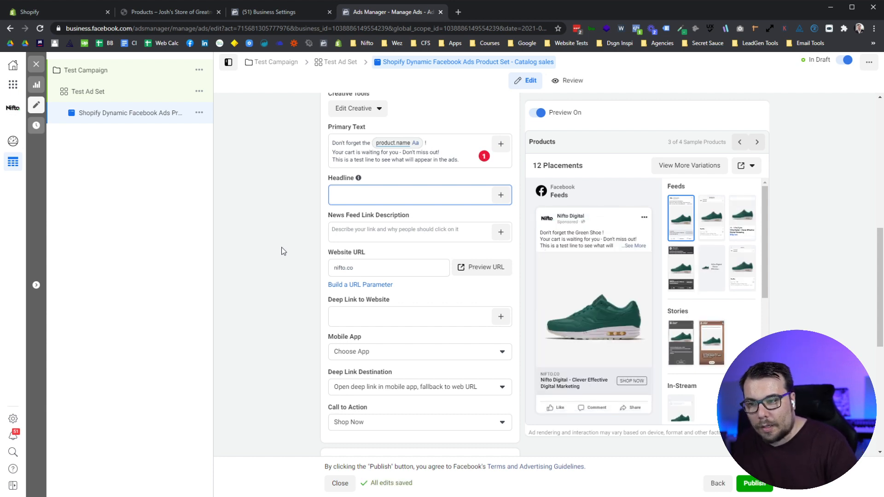
{"action": "type", "text": "Your"}
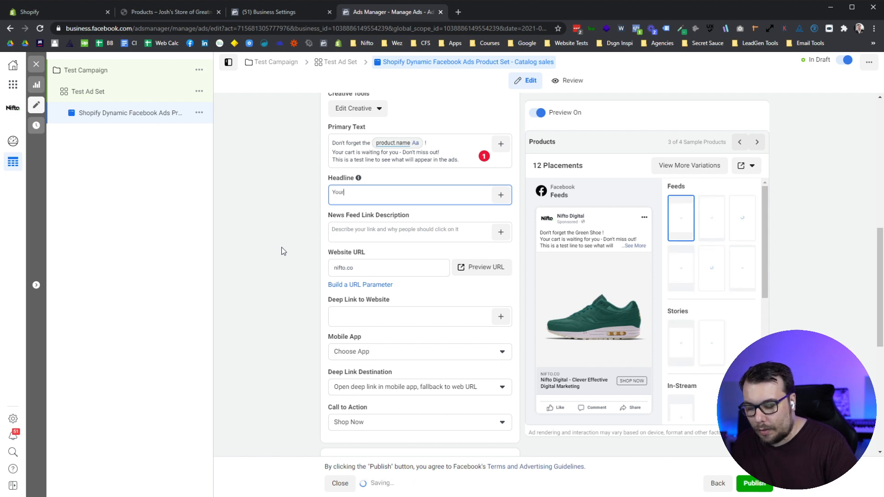
{"action": "type", "text": " Cart Is Waiting F"}
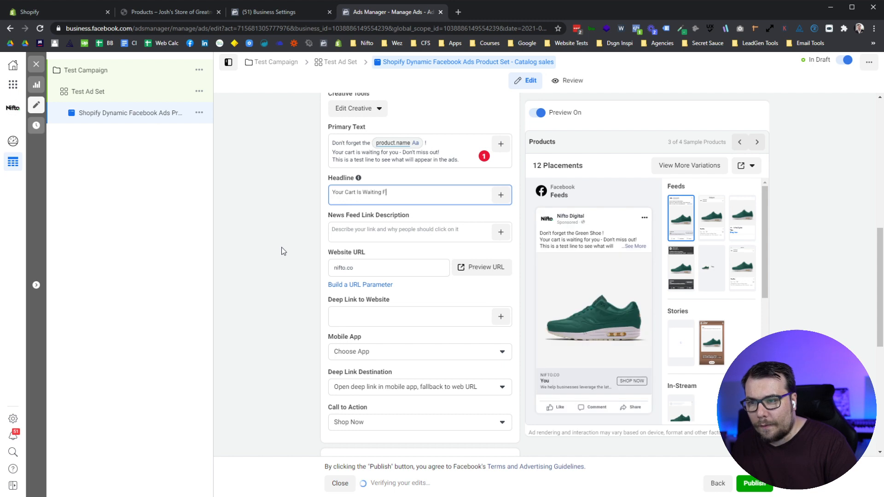
{"action": "type", "text": "or You!"}
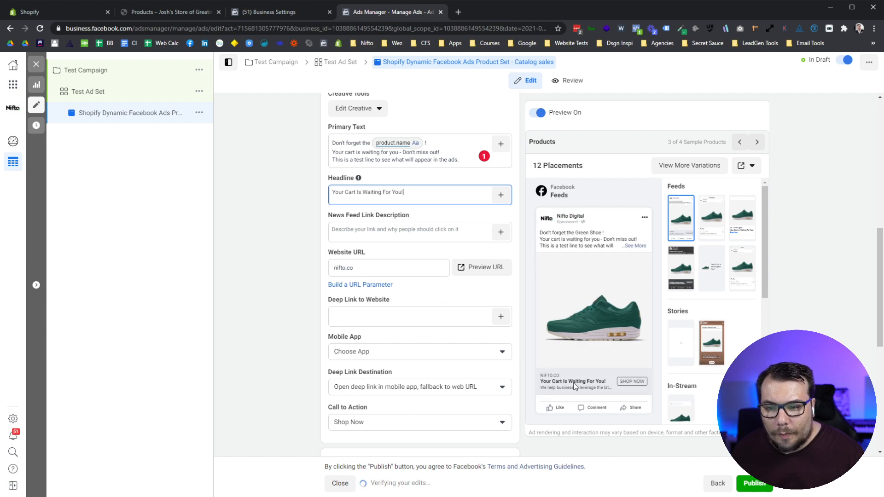
Step: Set the News Feed link description to "The best clothes in the west!"
{"action": "left_click", "coordinate": [365, 230]}
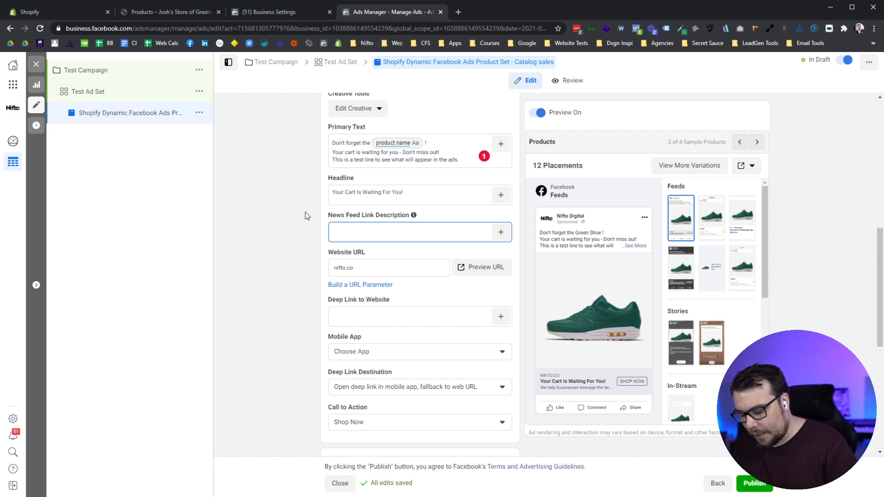
{"action": "type", "text": "T"}
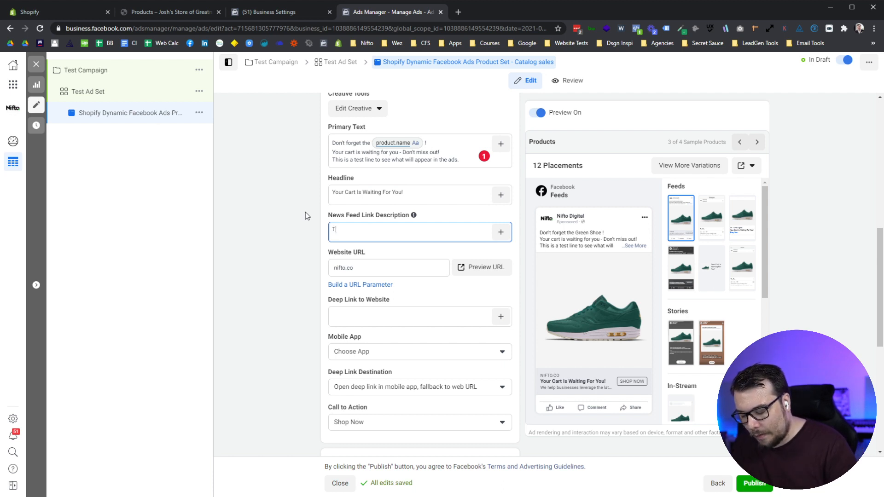
{"action": "type", "text": "he bes"}
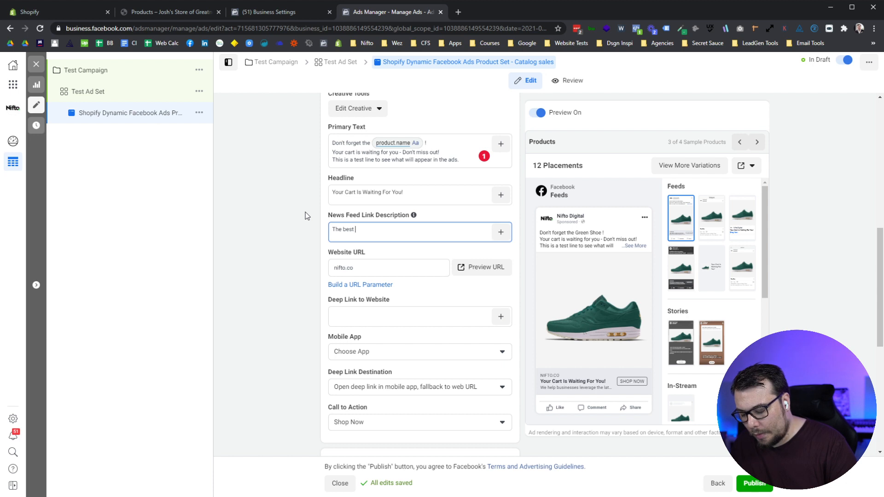
{"action": "type", "text": "t "}
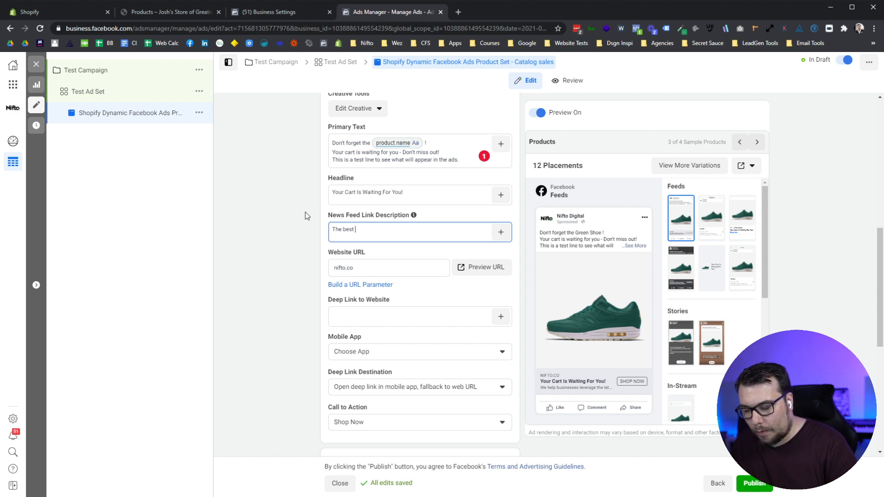
{"action": "type", "text": "clothes "}
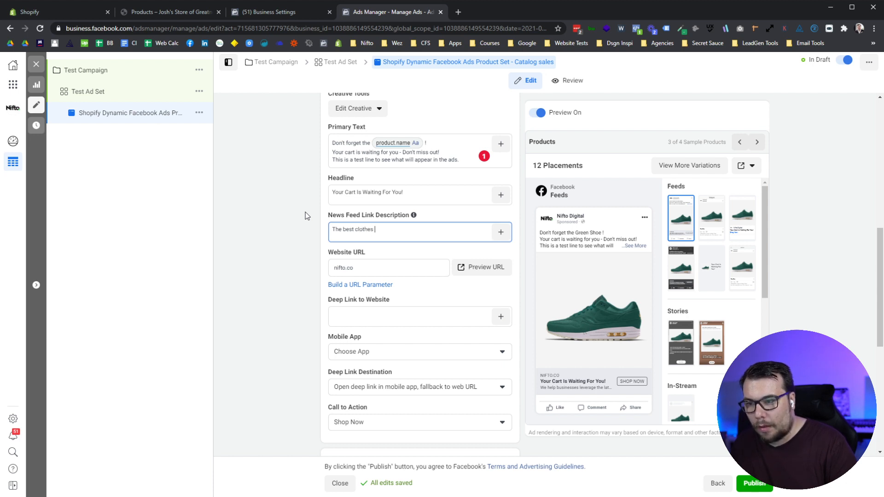
{"action": "type", "text": "in the west!"}
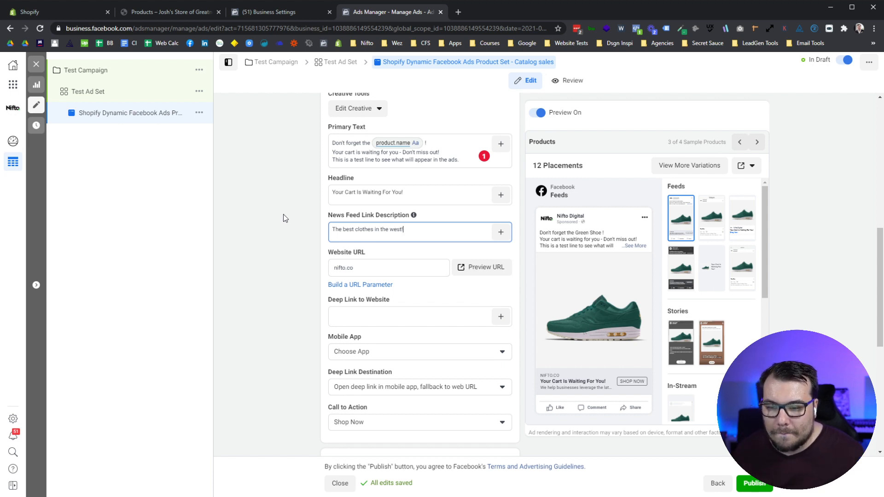
{"action": "left_click", "coordinate": [282, 226]}
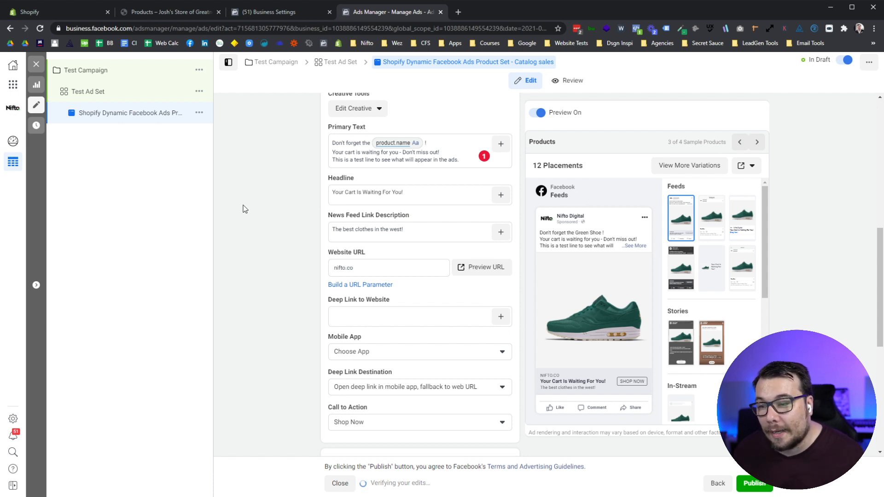
Step: Review the ad's available call to action options and keep Shop Now selected
{"action": "scroll", "coordinate": [259, 210], "scroll_direction": "down", "scroll_amount": 1}
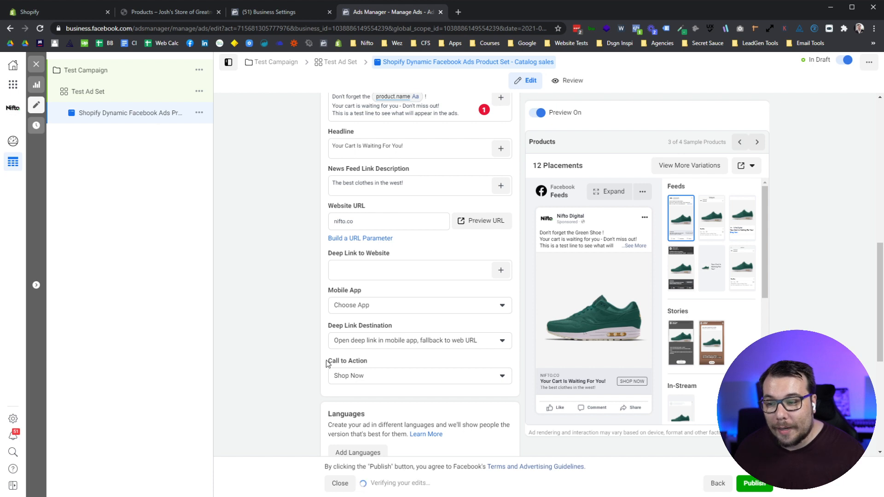
{"action": "left_click", "coordinate": [370, 380]}
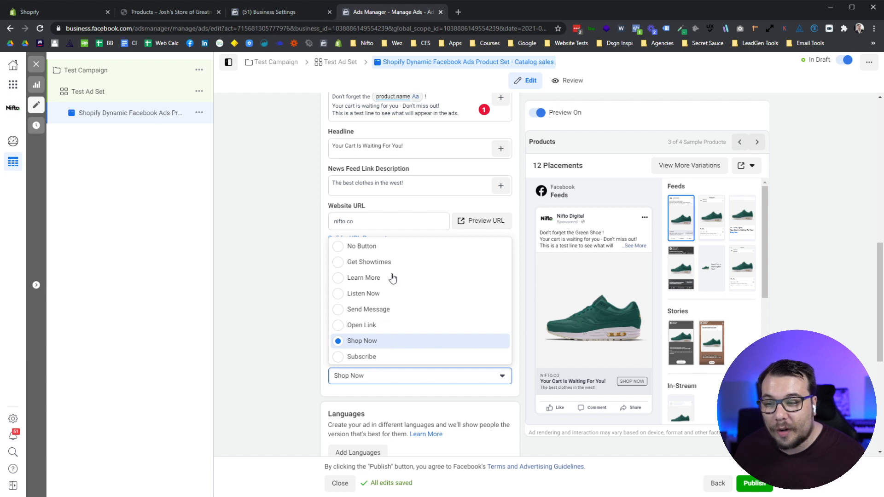
{"action": "left_click", "coordinate": [288, 348]}
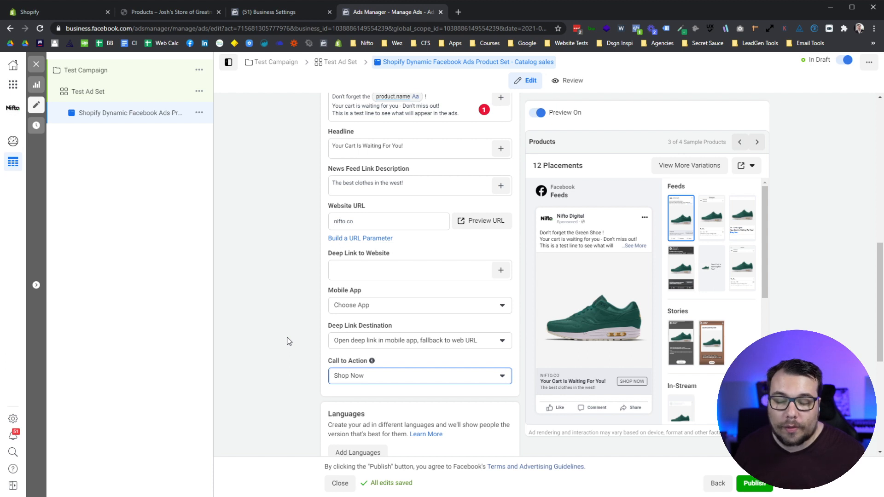
Step: Try inserting the catalog's URL field as the ad's deep link to the website
{"action": "left_click", "coordinate": [388, 268]}
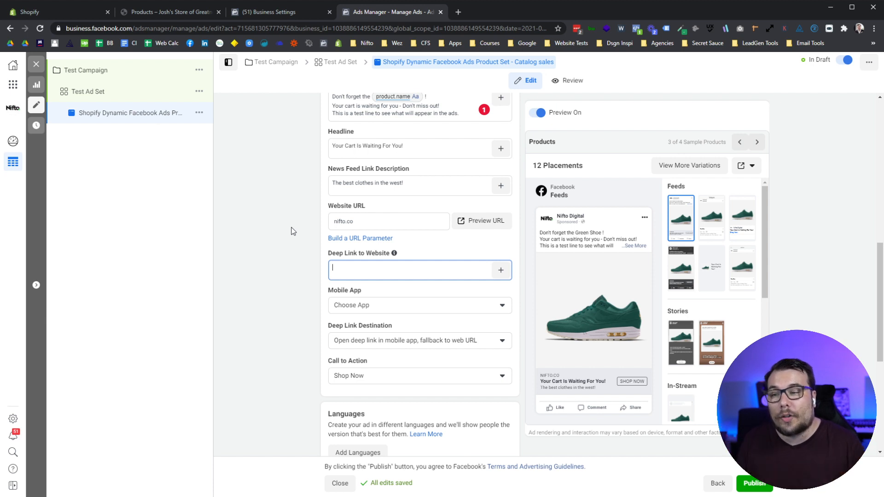
{"action": "left_click", "coordinate": [502, 273]}
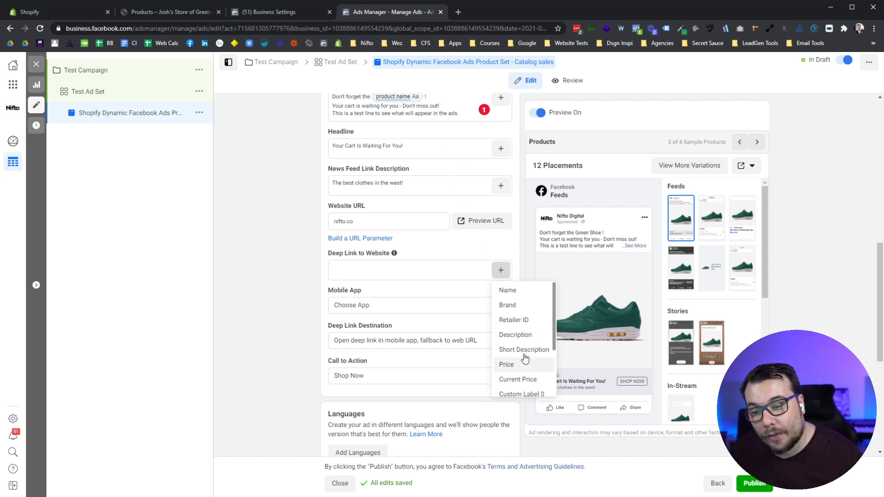
{"action": "scroll", "coordinate": [525, 358], "scroll_direction": "down", "scroll_amount": 2}
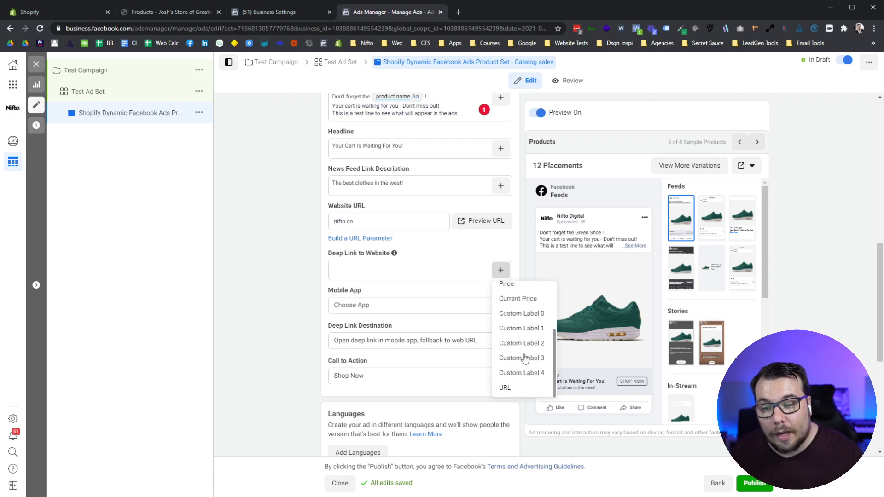
{"action": "left_click", "coordinate": [506, 388]}
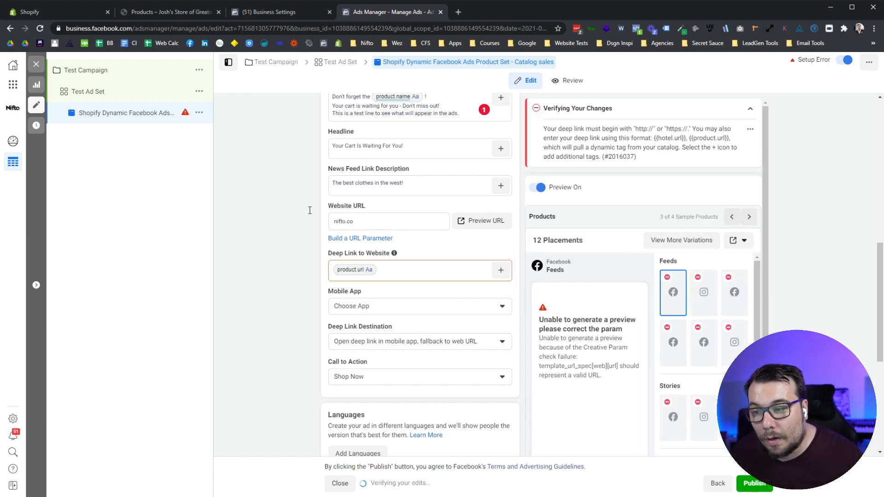
{"action": "left_click", "coordinate": [361, 221]}
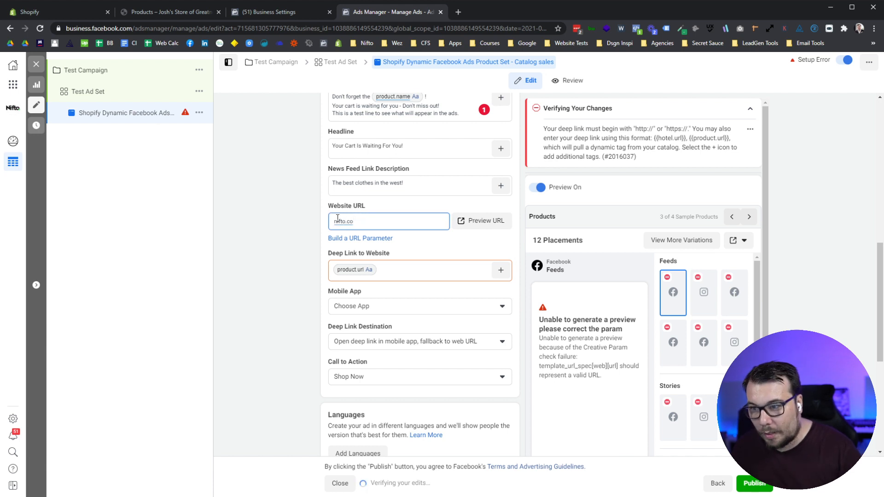
{"action": "key", "text": "Left"}
{"action": "key", "text": "Home"}
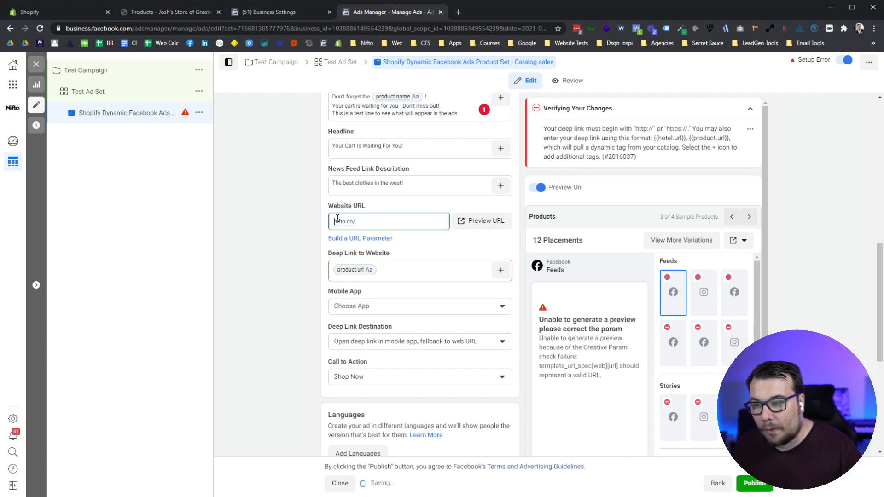
{"action": "type", "text": "http"}
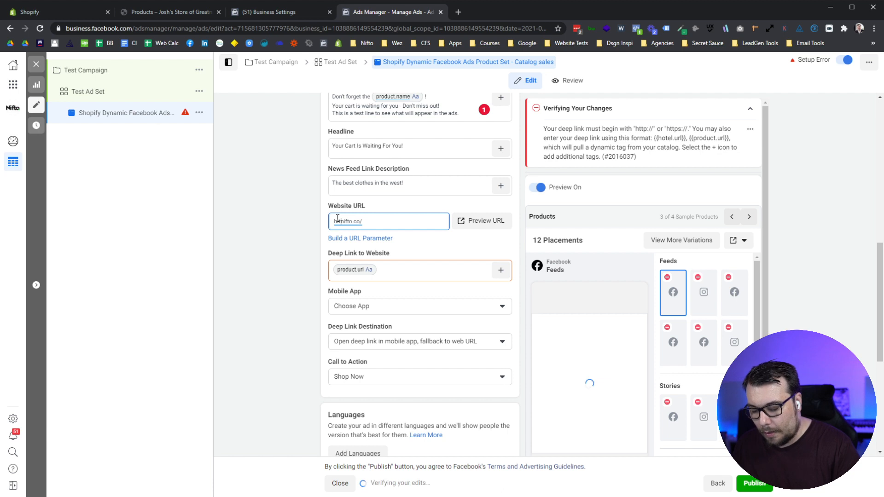
{"action": "type", "text": "s:?"}
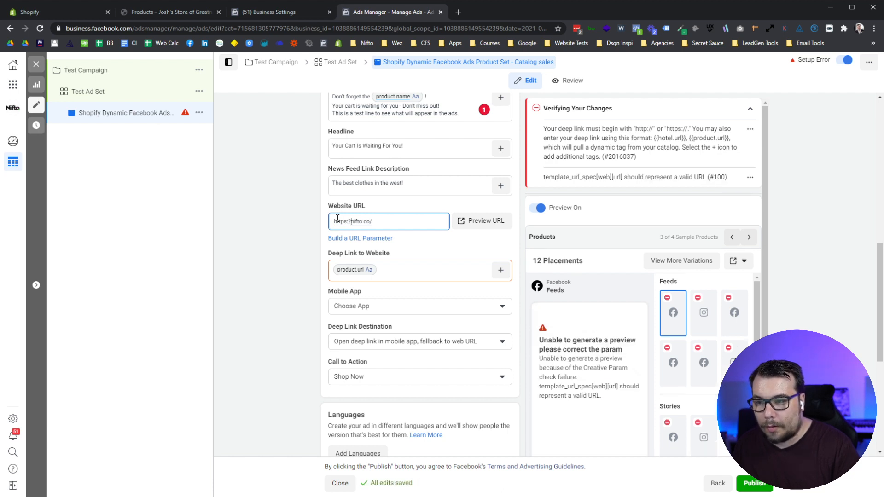
{"action": "key", "text": "BackSpace"}
{"action": "type", "text": "//"}
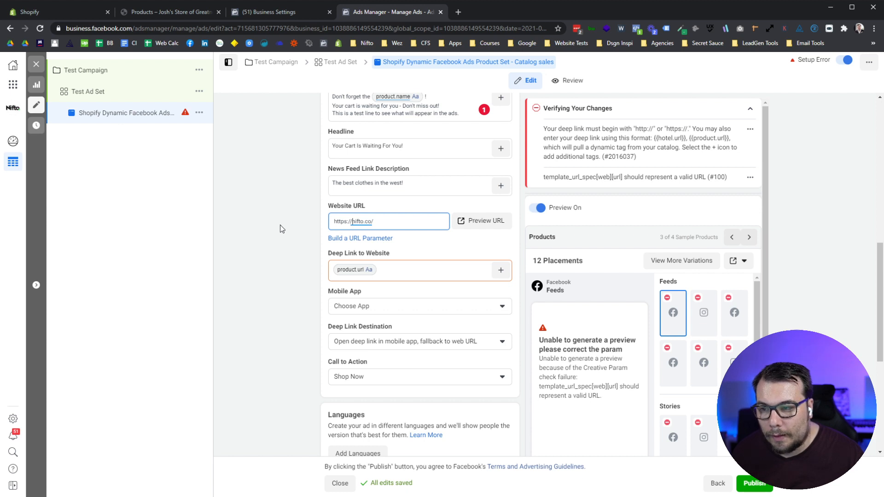
{"action": "left_click", "coordinate": [361, 274]}
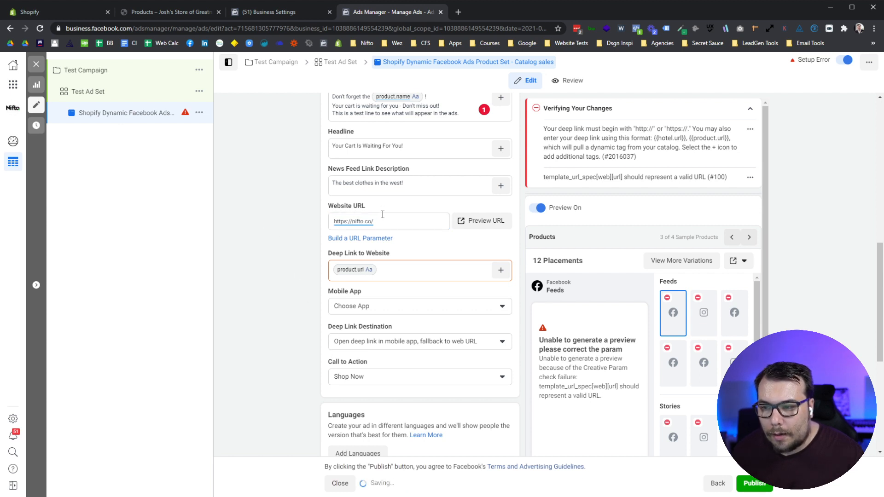
{"action": "left_click", "coordinate": [365, 222]}
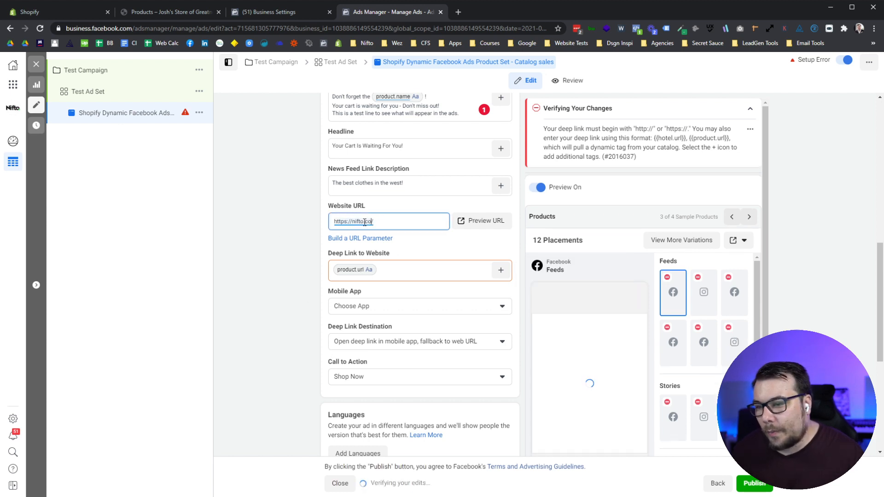
{"action": "left_click", "coordinate": [308, 218]}
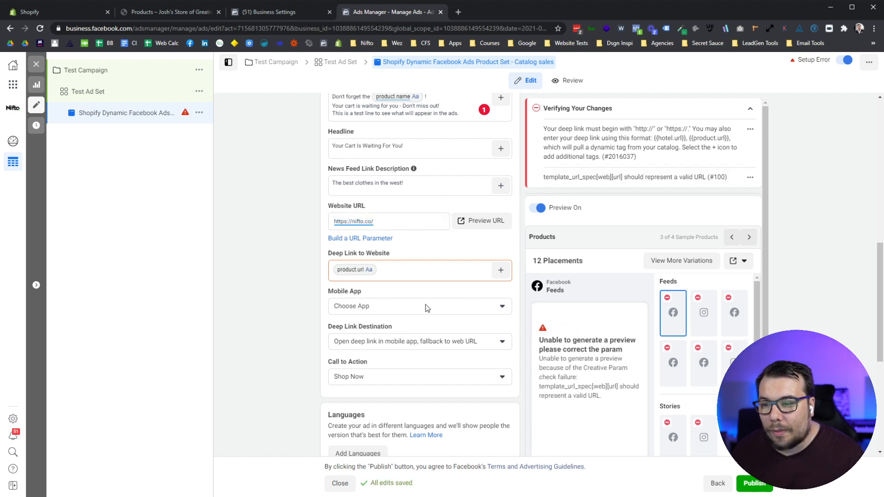
Step: Remove the product URL tag from the ad's deep link to the website, leaving it empty
{"action": "mouse_move", "coordinate": [395, 272]}
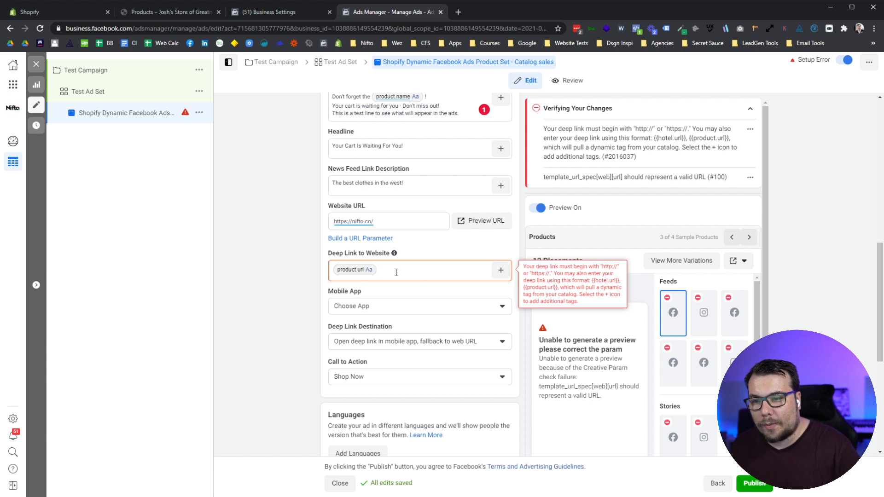
{"action": "key", "text": "BackSpace"}
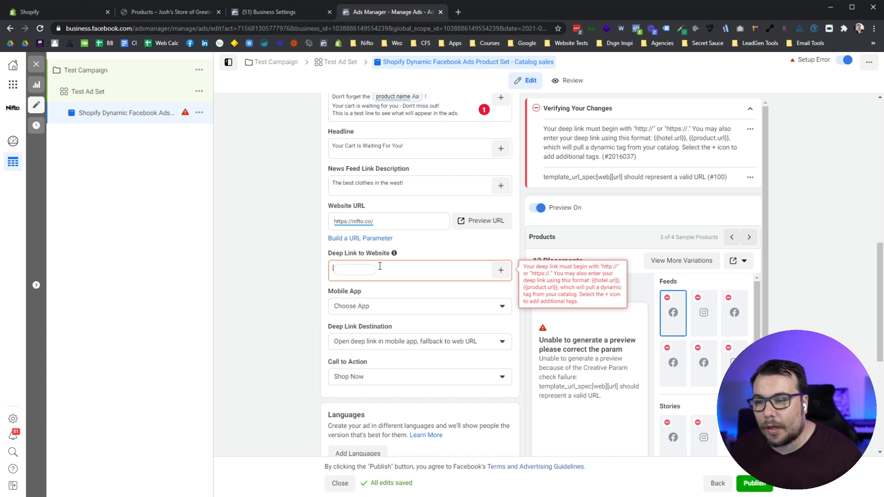
{"action": "left_click", "coordinate": [298, 237]}
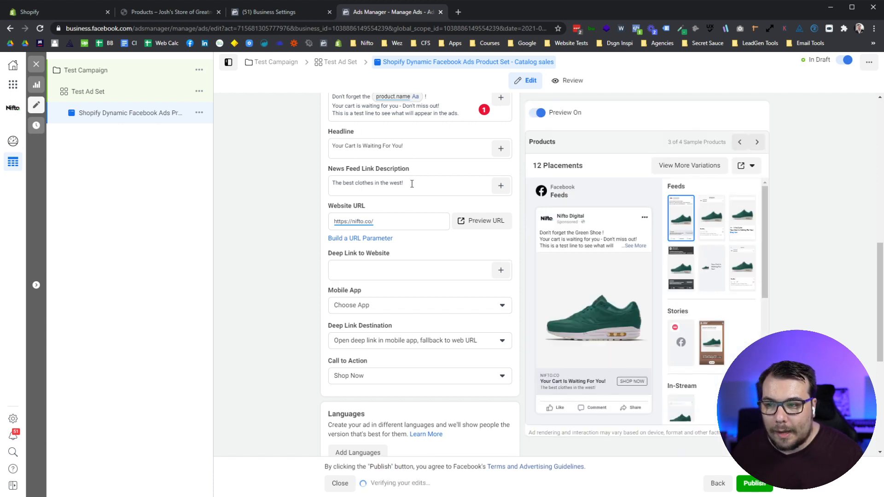
Step: Replace the ad's headline with "Was" followed by the catalog's Price field
{"action": "left_click", "coordinate": [424, 149]}
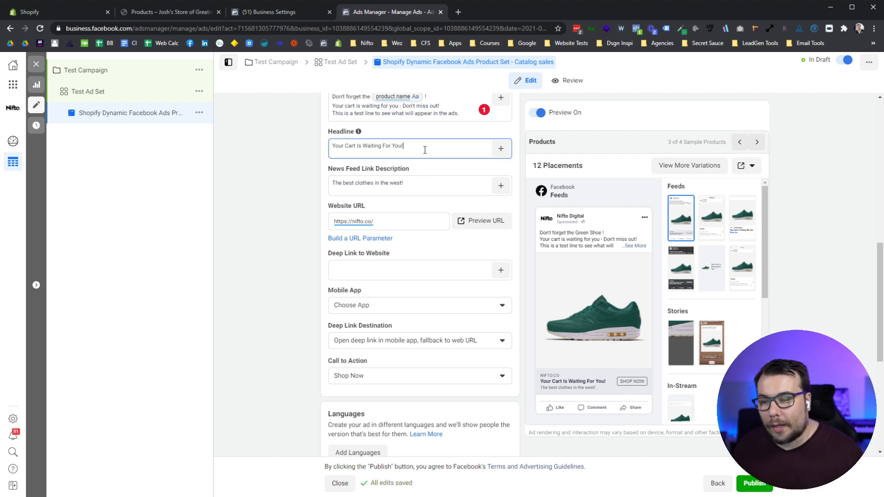
{"action": "key", "text": "ctrl+a"}
{"action": "key", "text": "BackSpace"}
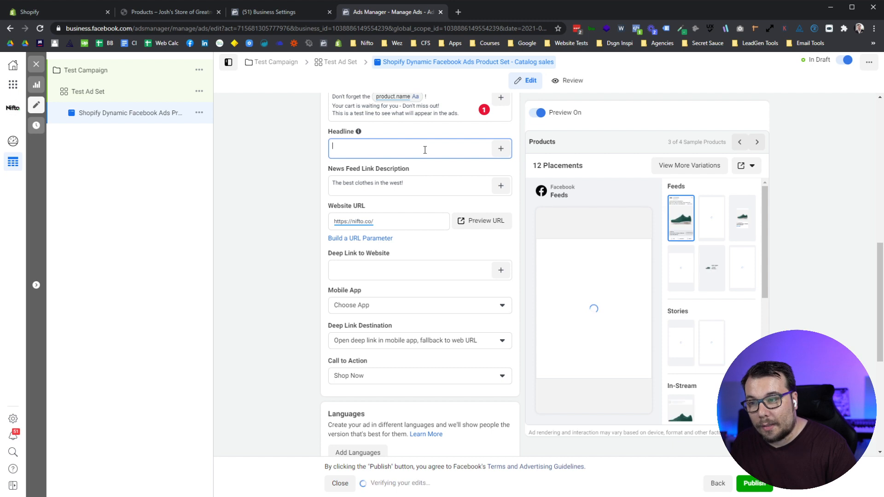
{"action": "type", "text": "Was"}
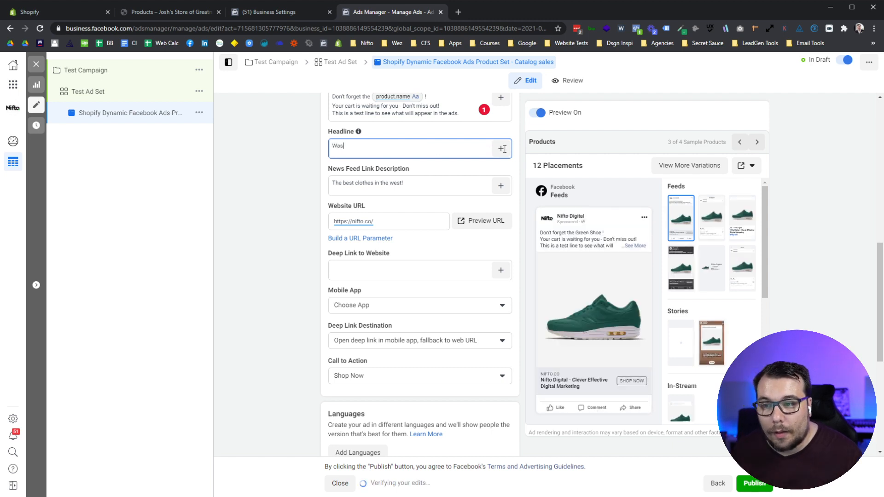
{"action": "left_click", "coordinate": [500, 148]}
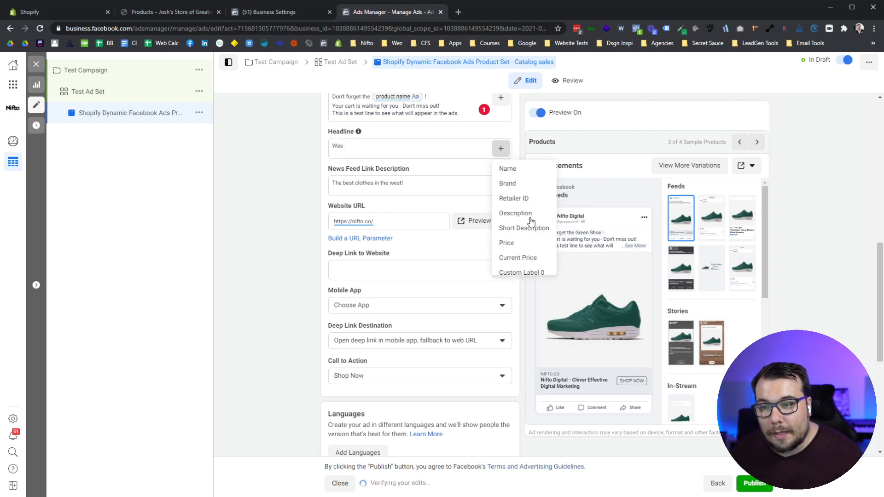
{"action": "scroll", "coordinate": [520, 247], "scroll_direction": "down", "scroll_amount": 1}
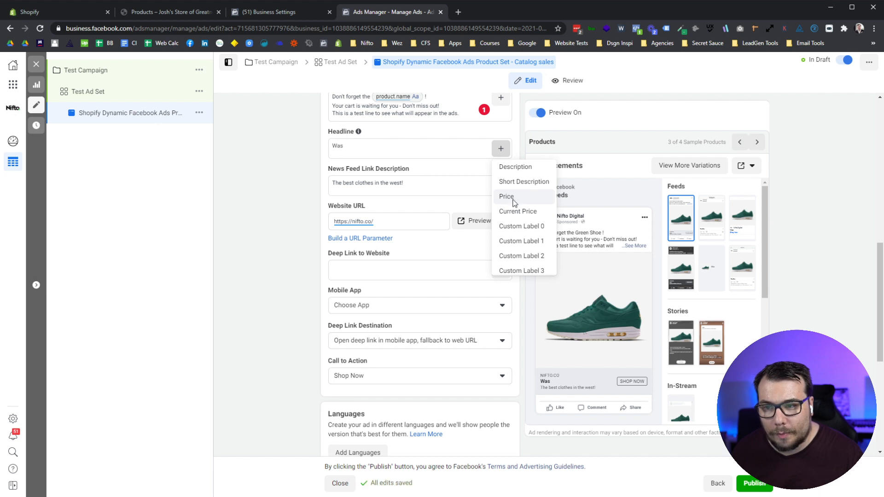
{"action": "left_click", "coordinate": [513, 197]}
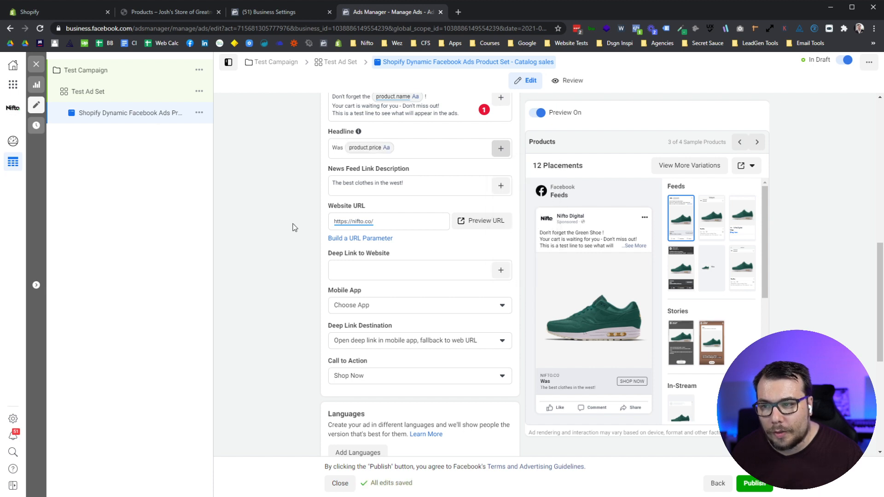
Step: Extend the headline with ", NOW JUST" and a second Price field from the catalog
{"action": "left_click", "coordinate": [429, 149]}
{"action": "type", "text": ","}
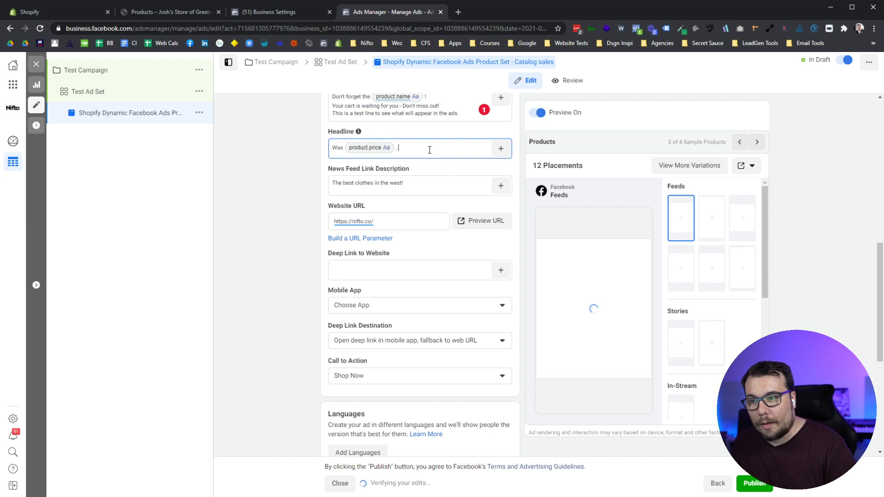
{"action": "type", "text": " NOW JUST"}
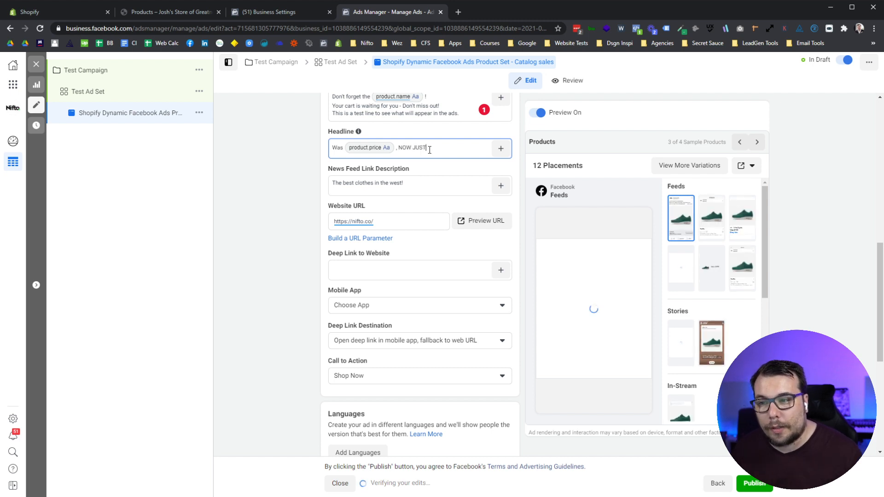
{"action": "left_click", "coordinate": [501, 148]}
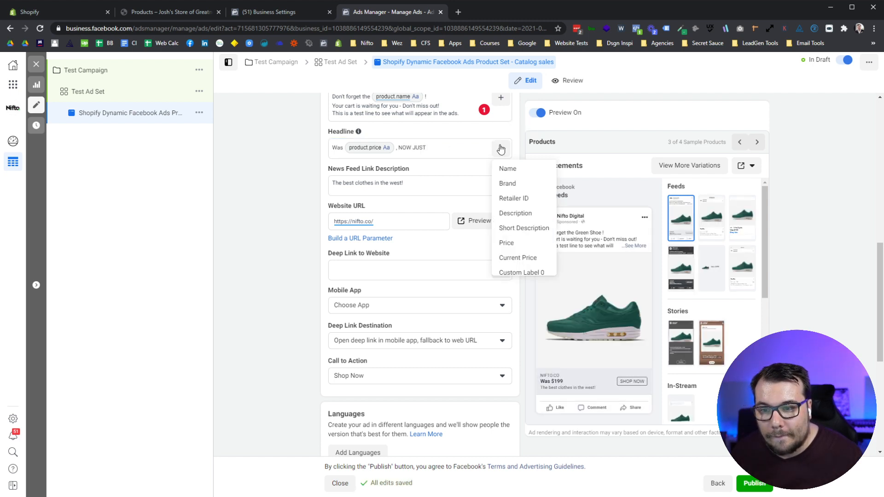
{"action": "left_click", "coordinate": [510, 244]}
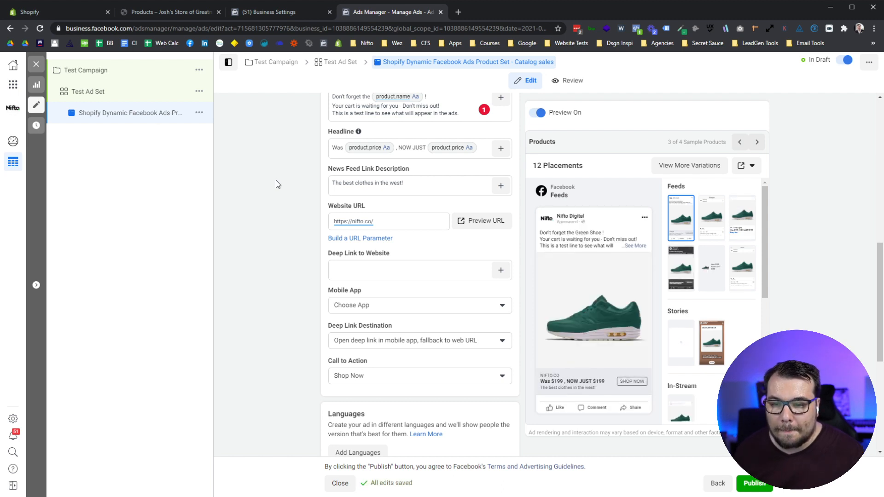
Step: Replace the headline's second price tag with the catalog's Current Price field
{"action": "left_click", "coordinate": [485, 148]}
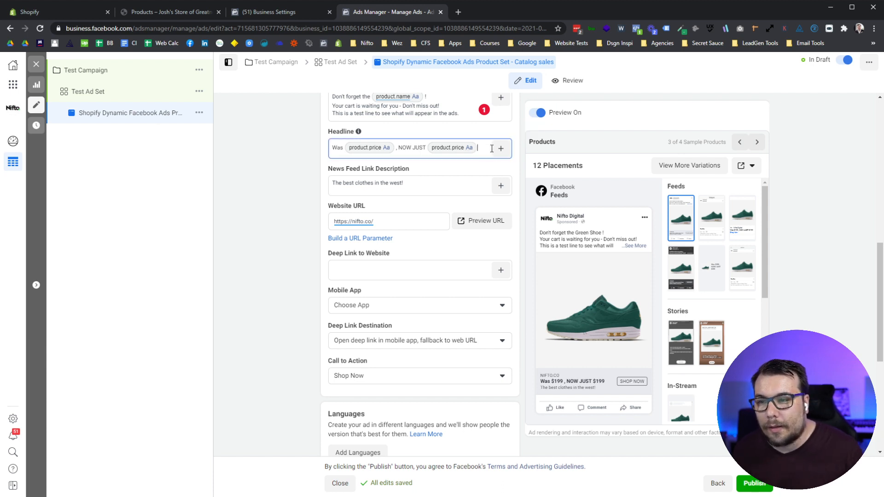
{"action": "key", "text": "BackSpace"}
{"action": "left_click", "coordinate": [502, 150]}
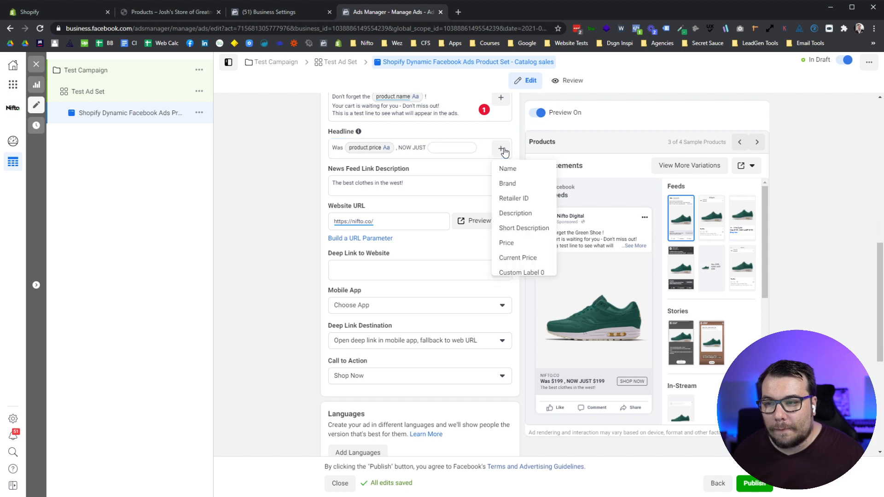
{"action": "left_click", "coordinate": [518, 258]}
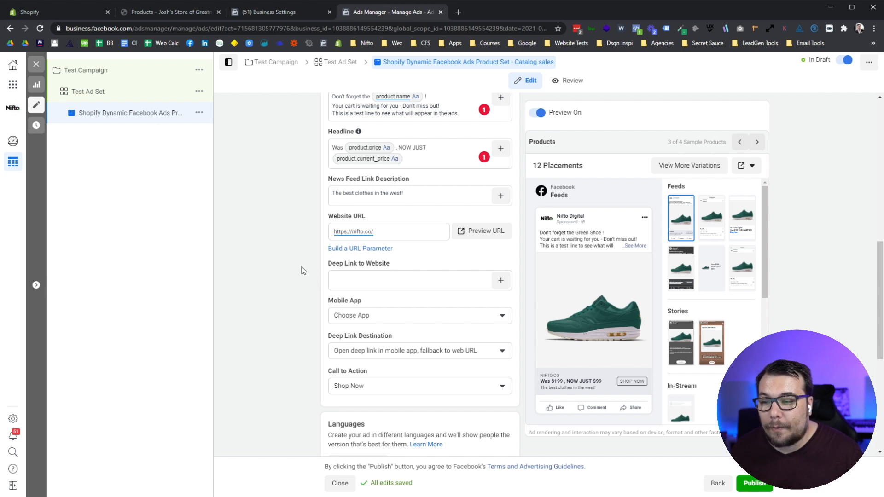
Step: Try the catalog's URL field as the ad's deep link to the website, then clear it
{"action": "scroll", "coordinate": [301, 264], "scroll_direction": "down", "scroll_amount": 3}
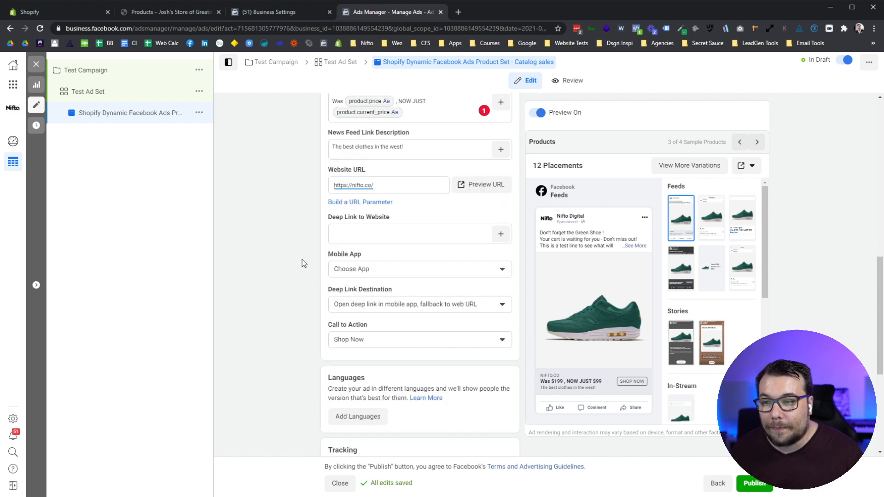
{"action": "scroll", "coordinate": [304, 263], "scroll_direction": "down", "scroll_amount": 3}
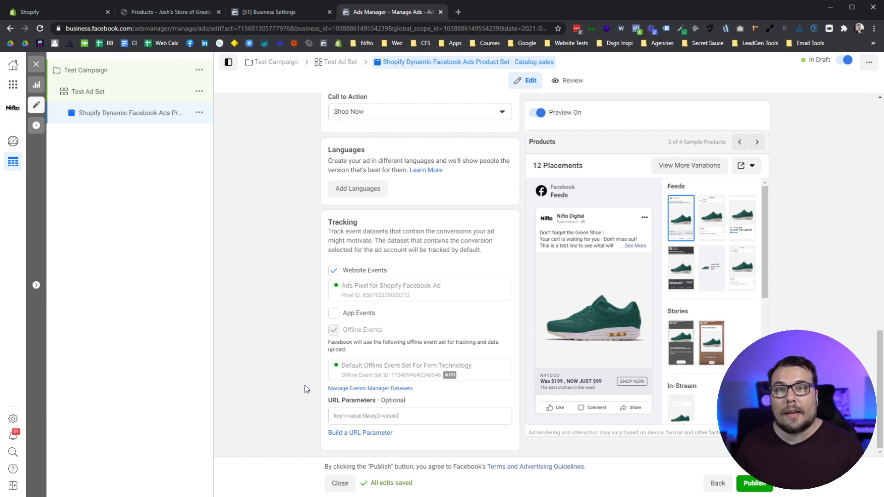
{"action": "scroll", "coordinate": [304, 389], "scroll_direction": "up", "scroll_amount": 4}
{"action": "scroll", "coordinate": [304, 389], "scroll_direction": "up", "scroll_amount": 1}
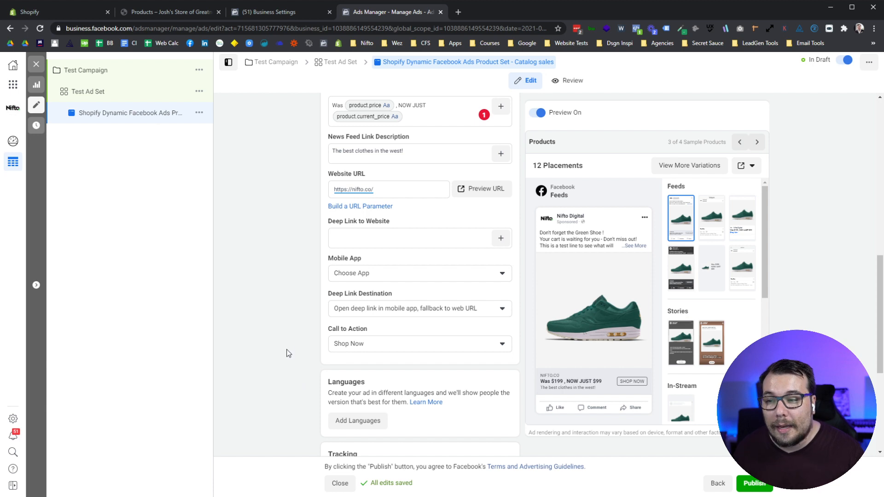
{"action": "left_click", "coordinate": [392, 236]}
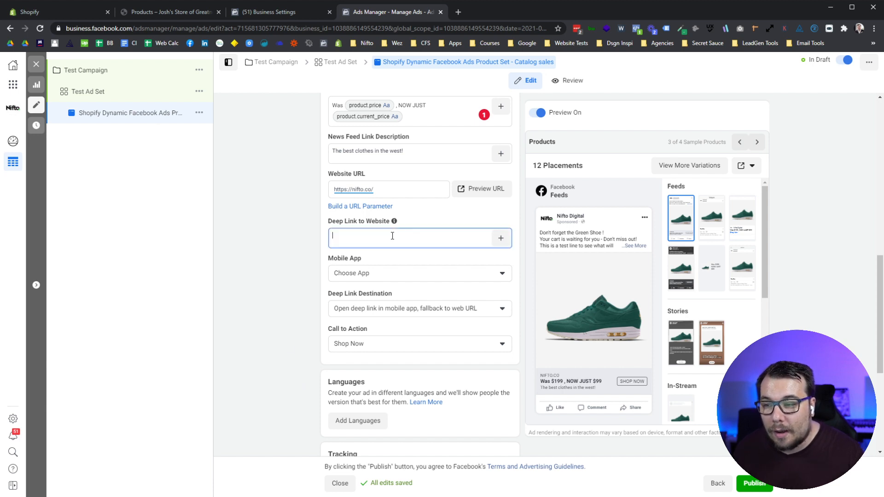
{"action": "left_click", "coordinate": [501, 243]}
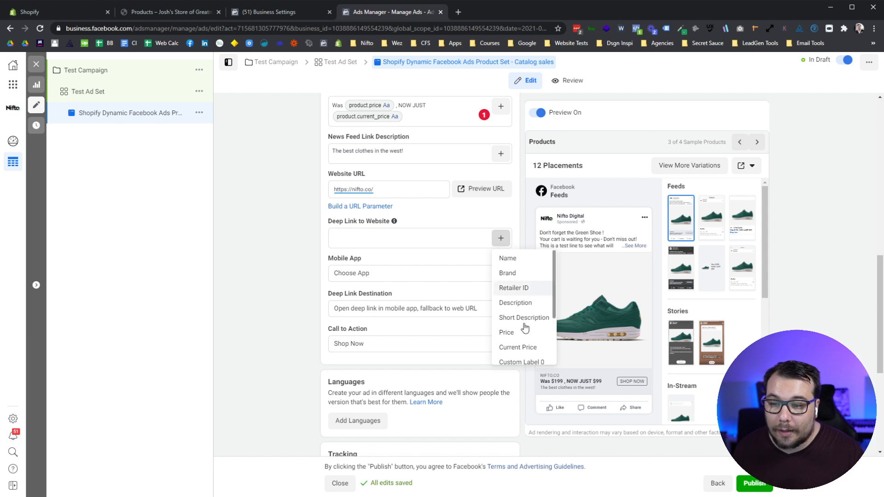
{"action": "scroll", "coordinate": [525, 329], "scroll_direction": "down", "scroll_amount": 2}
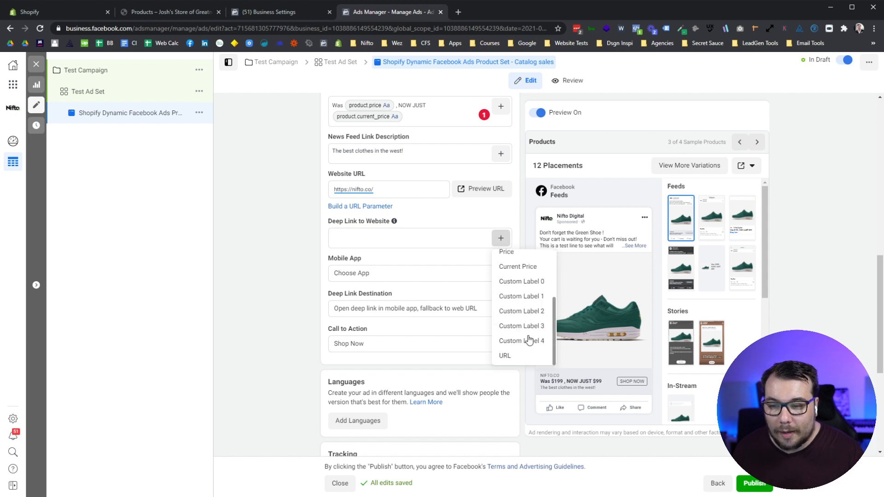
{"action": "left_click", "coordinate": [505, 356]}
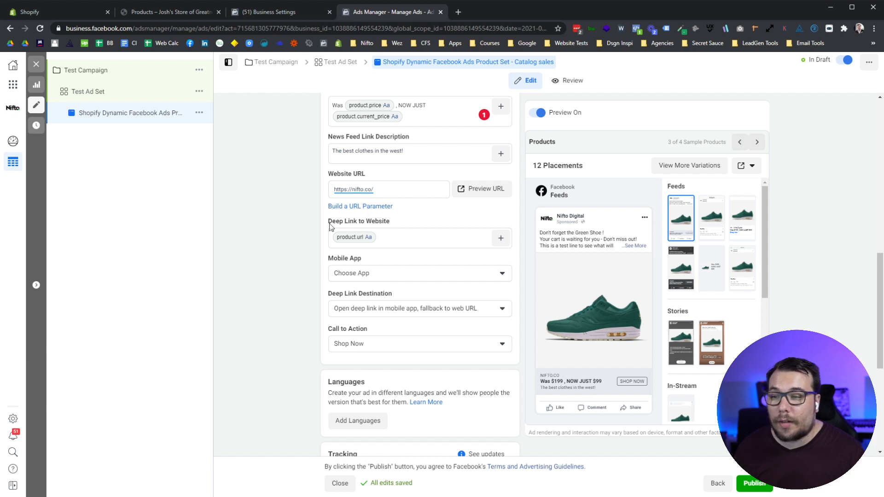
{"action": "left_click", "coordinate": [395, 230]}
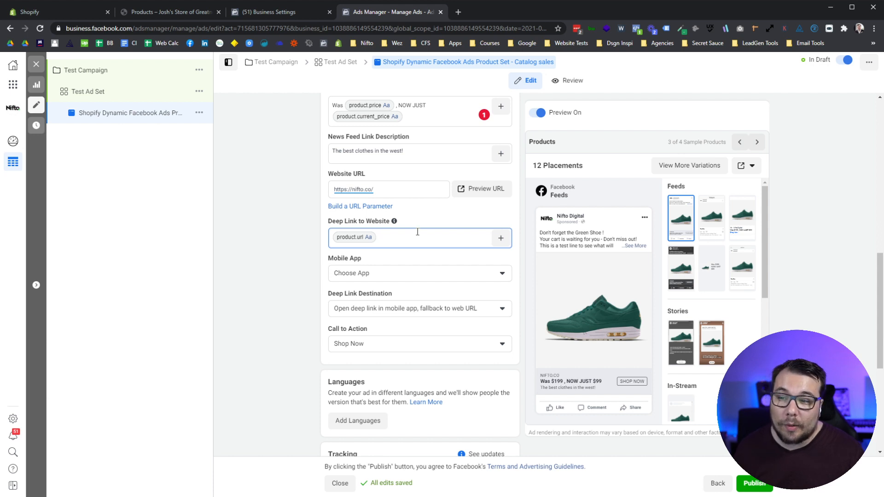
{"action": "key", "text": "BackSpace"}
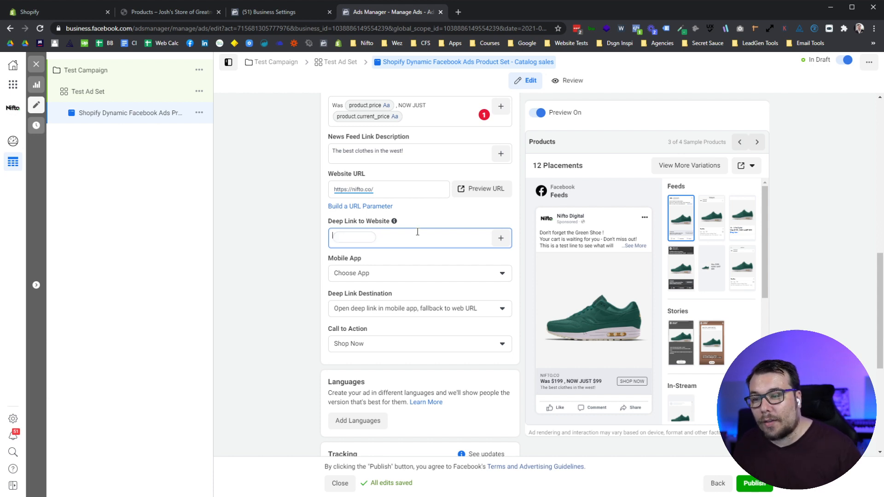
Step: Retry inserting the catalog's URL field in the empty deep link to the website and remove the tag again
{"action": "left_click", "coordinate": [501, 238]}
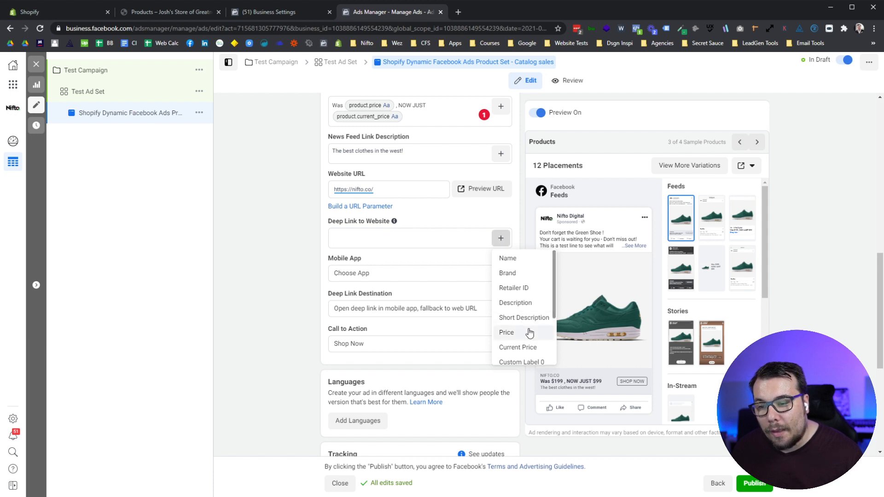
{"action": "scroll", "coordinate": [529, 332], "scroll_direction": "down", "scroll_amount": 2}
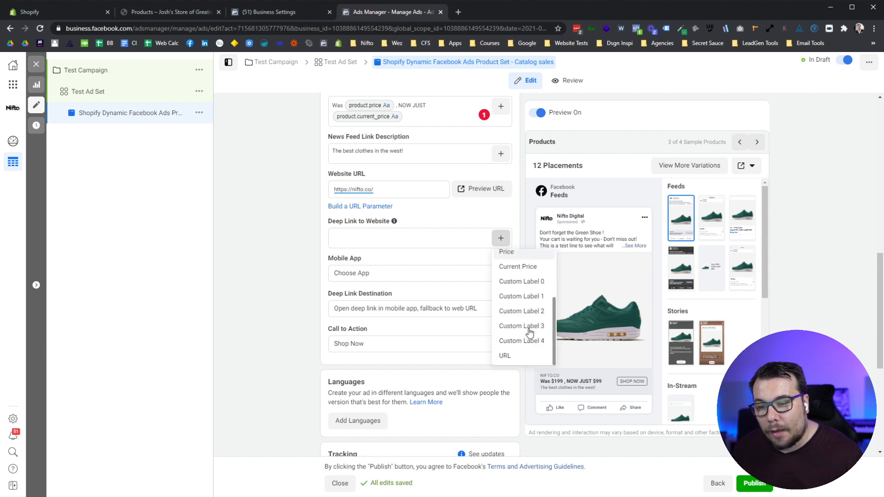
{"action": "left_click", "coordinate": [521, 356]}
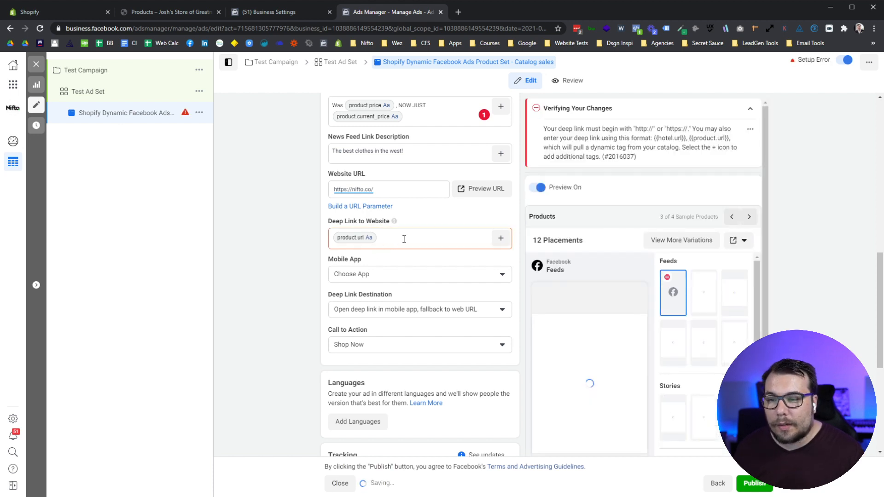
{"action": "mouse_move", "coordinate": [422, 234]}
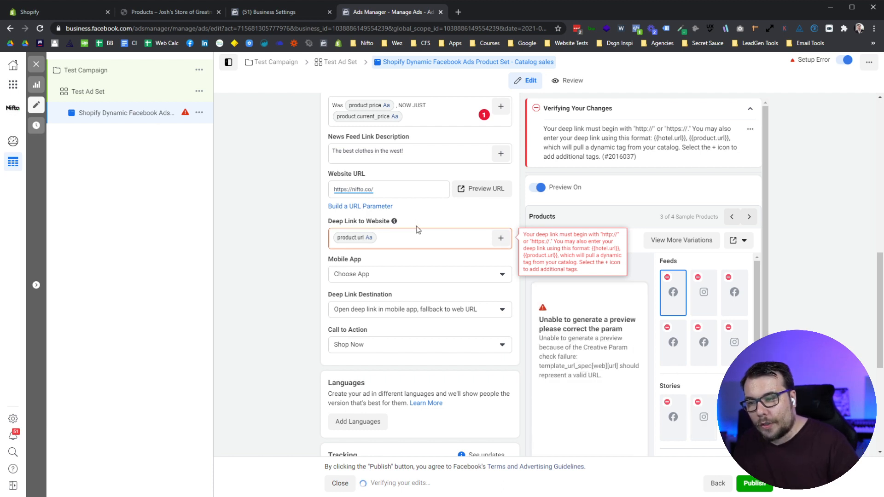
{"action": "key", "text": "BackSpace"}
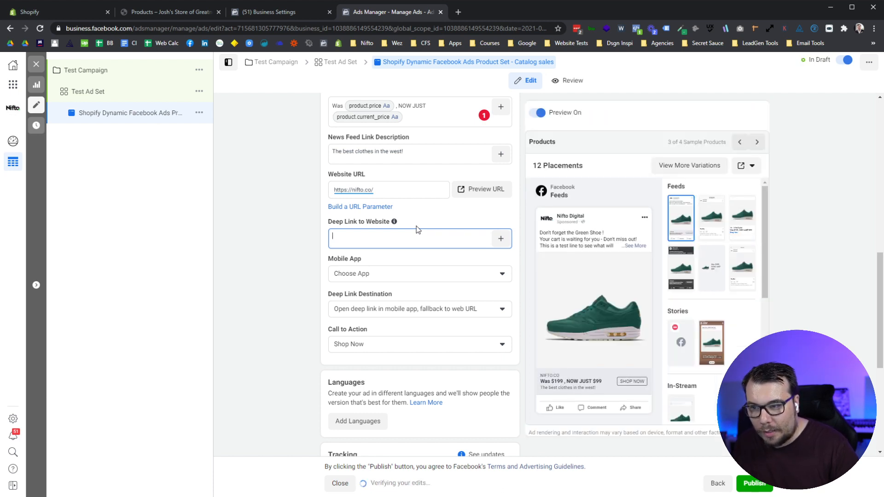
Step: Enter the dynamic tag "{{product.url}}" as the ad's deep link to the website and apply it
{"action": "type", "text": "{{"}
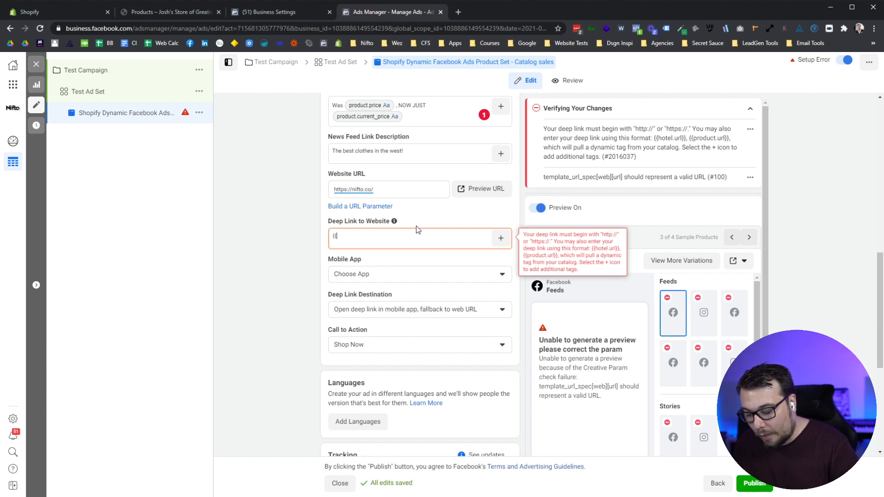
{"action": "type", "text": "pro"}
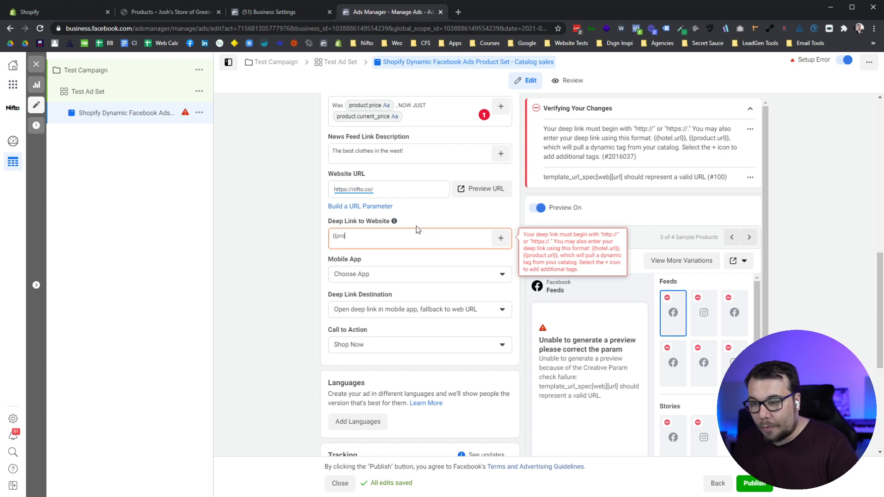
{"action": "type", "text": "duct."}
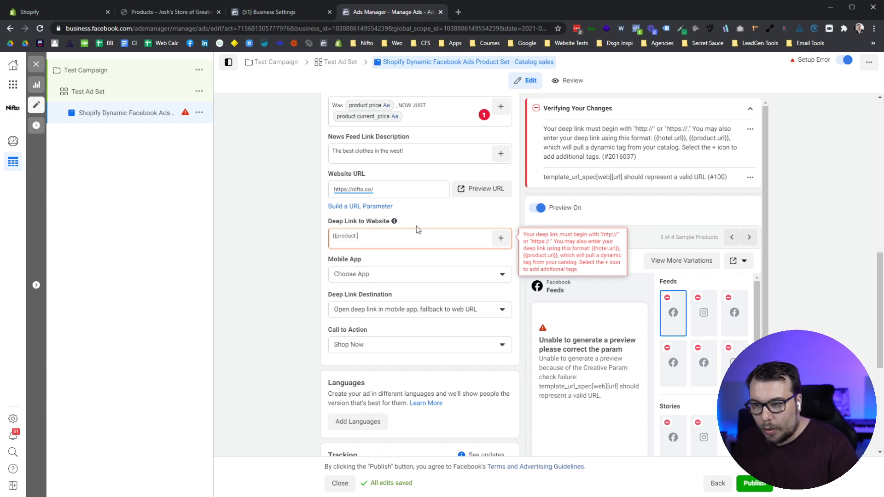
{"action": "type", "text": "url"}
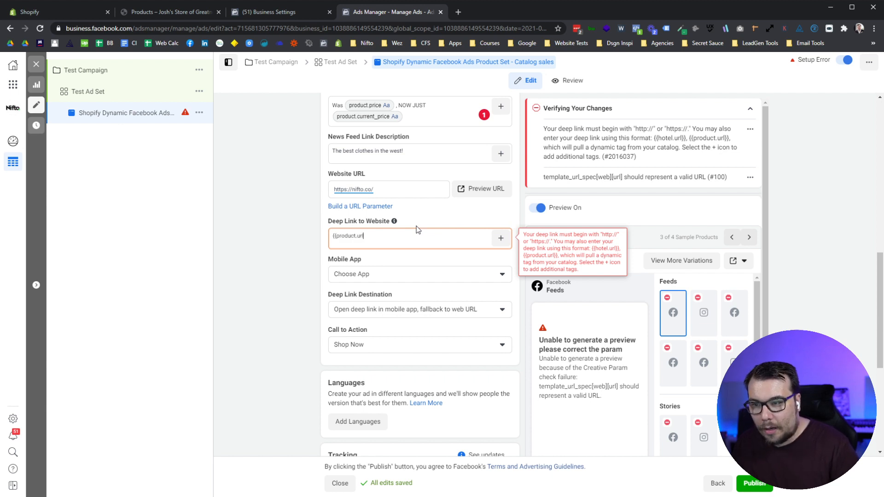
{"action": "type", "text": "}}"}
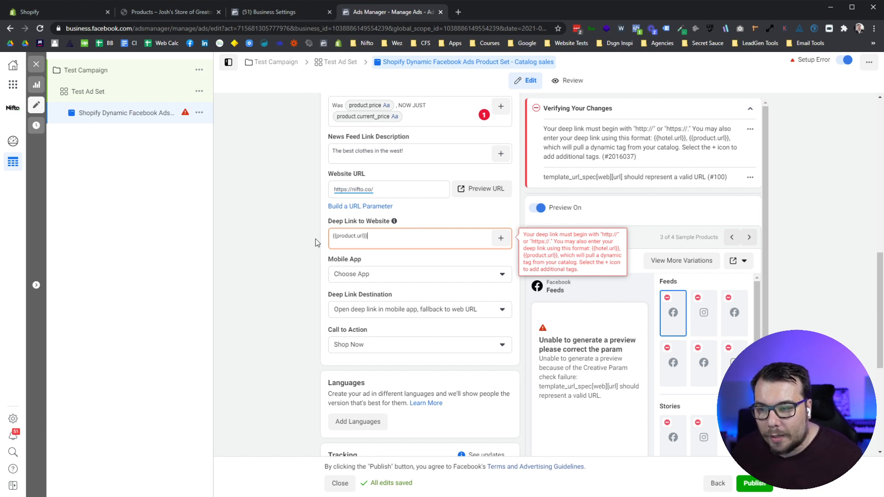
{"action": "left_click", "coordinate": [313, 276]}
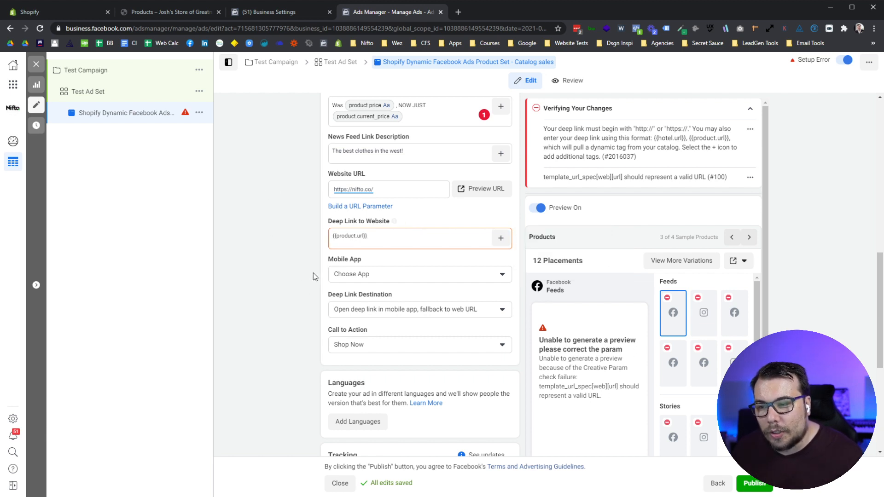
{"action": "left_click", "coordinate": [284, 244]}
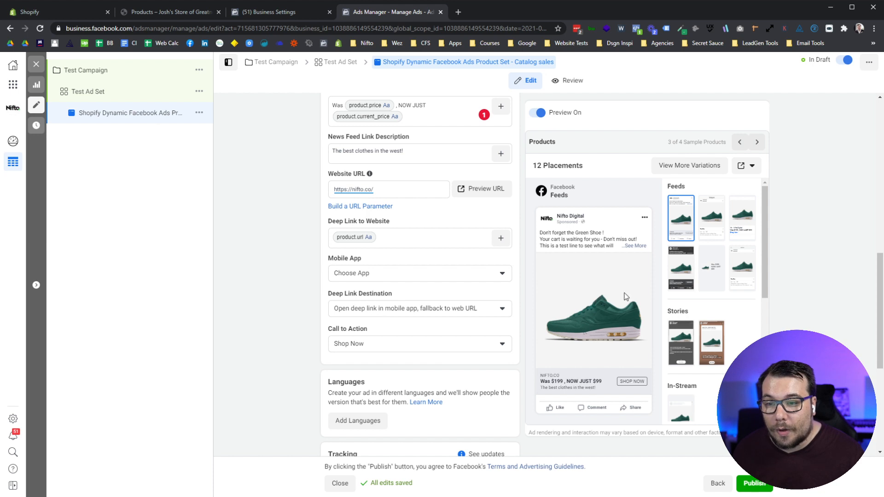
{"action": "scroll", "coordinate": [405, 229], "scroll_direction": "up", "scroll_amount": 1}
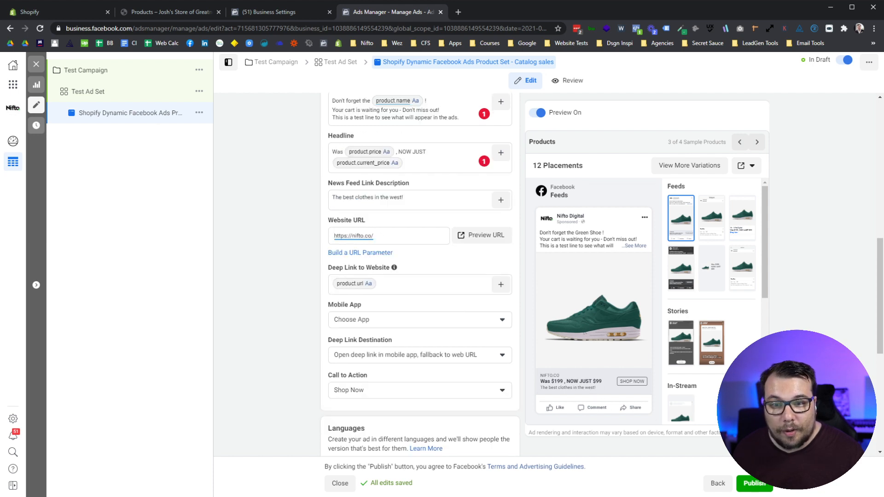
Step: Publish the dynamic catalog ad and close its editor to return to the ads table's performance columns
{"action": "left_click", "coordinate": [763, 487]}
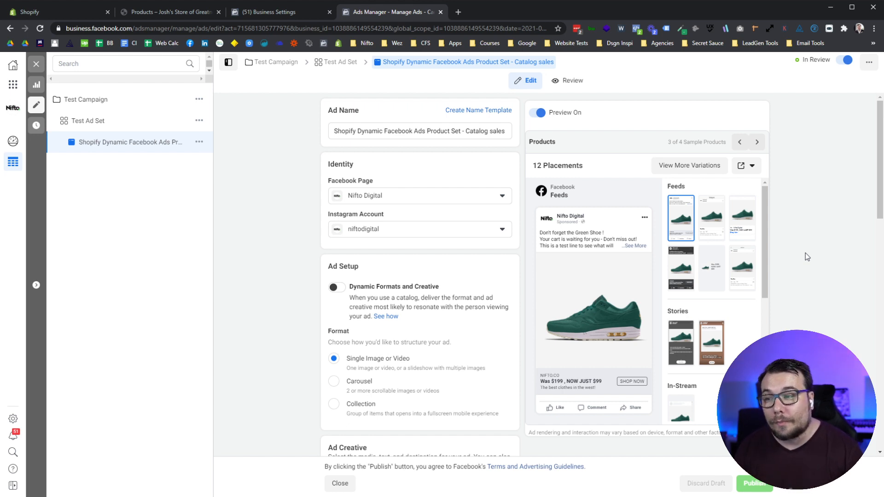
{"action": "left_click", "coordinate": [36, 67]}
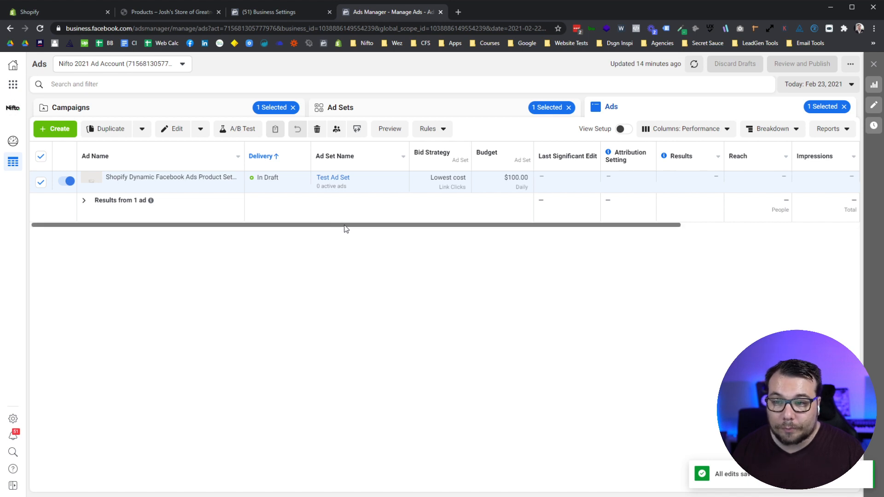
{"action": "left_click_drag", "start_coordinate": [368, 225], "coordinate": [416, 219]}
{"action": "scroll", "coordinate": [450, 219], "scroll_direction": "right", "scroll_amount": 5}
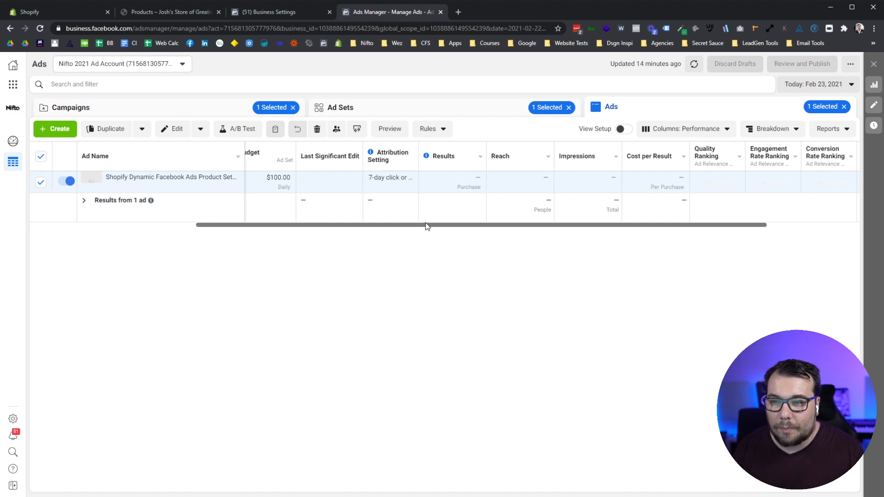
{"action": "scroll", "coordinate": [426, 225], "scroll_direction": "right", "scroll_amount": 1}
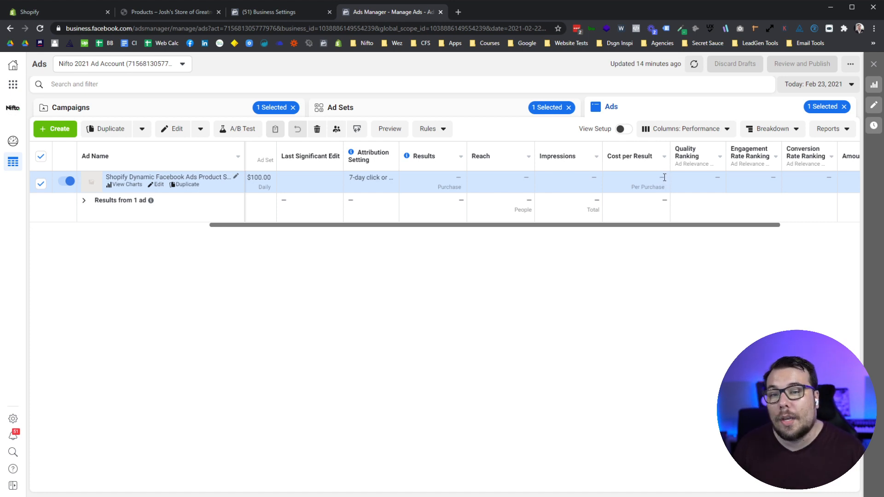
{"action": "left_click", "coordinate": [694, 134]}
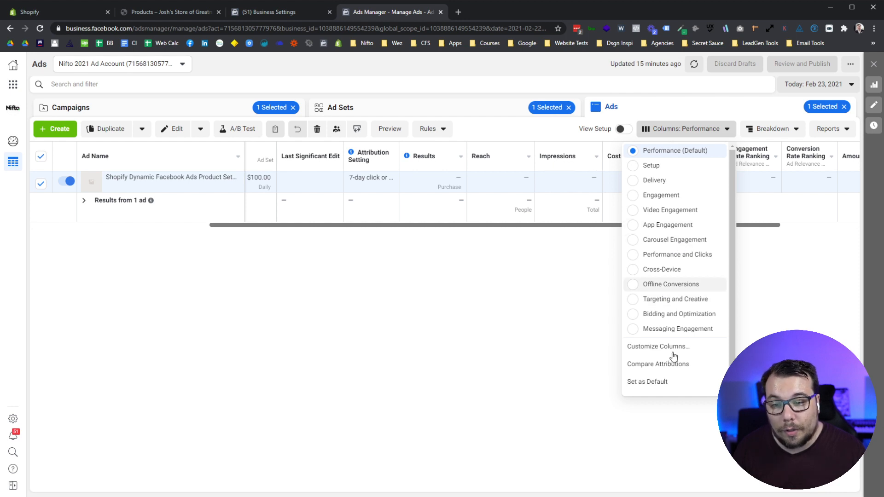
{"action": "scroll", "coordinate": [672, 351], "scroll_direction": "down", "scroll_amount": 1}
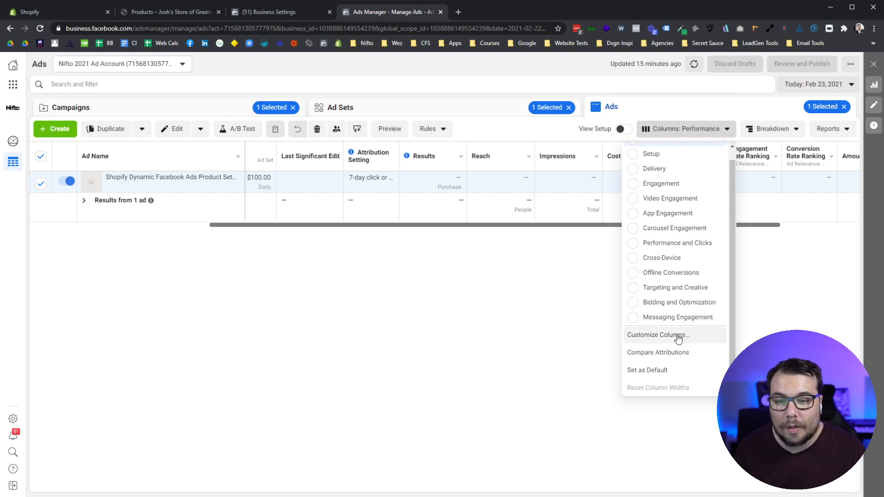
{"action": "left_click", "coordinate": [677, 336]}
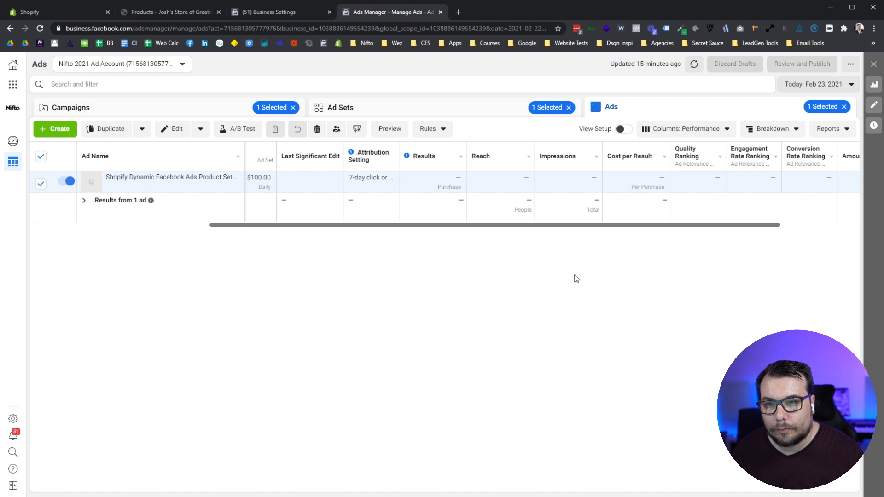
Step: Customize the ads table's columns and add the Frequency metric
{"action": "left_click", "coordinate": [711, 132]}
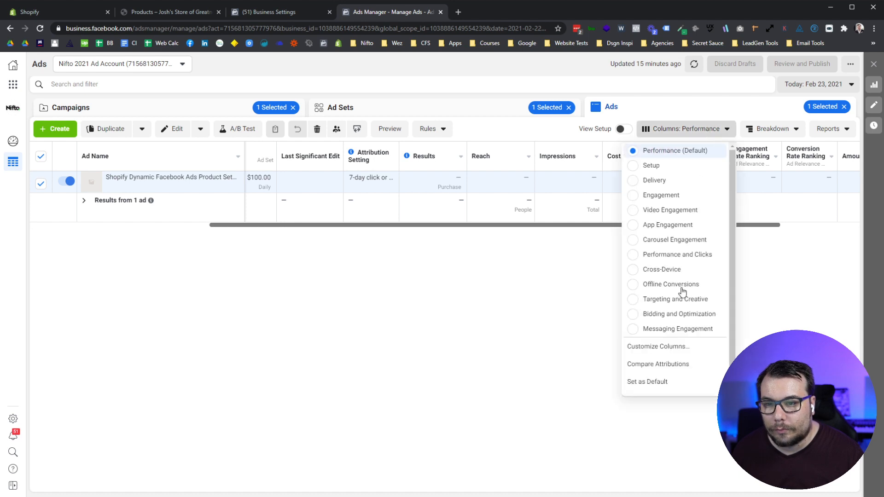
{"action": "left_click", "coordinate": [673, 347]}
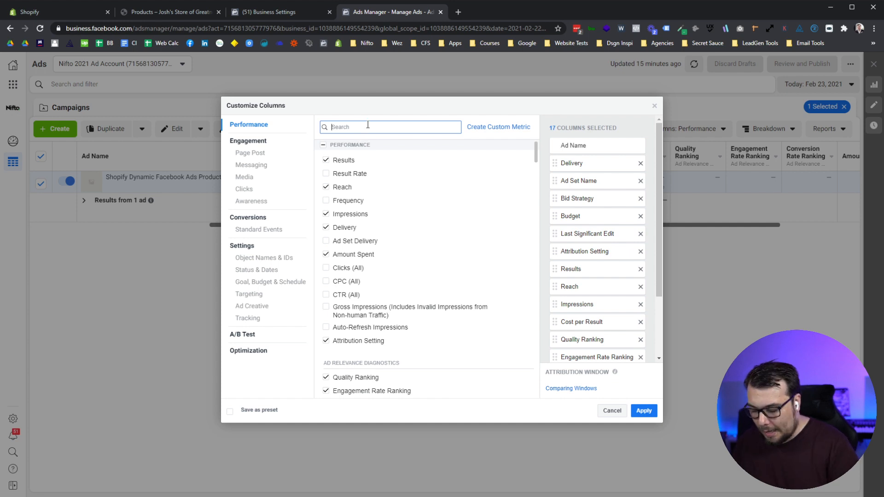
{"action": "type", "text": "fr"}
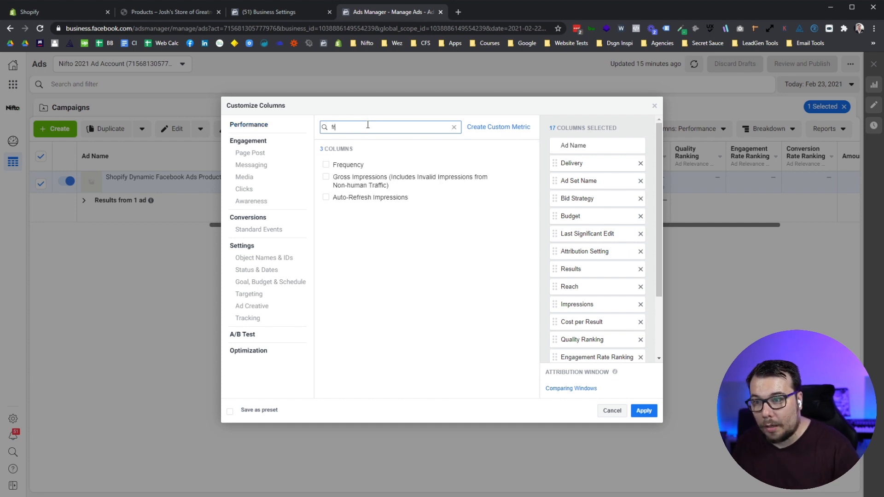
{"action": "type", "text": "equ"}
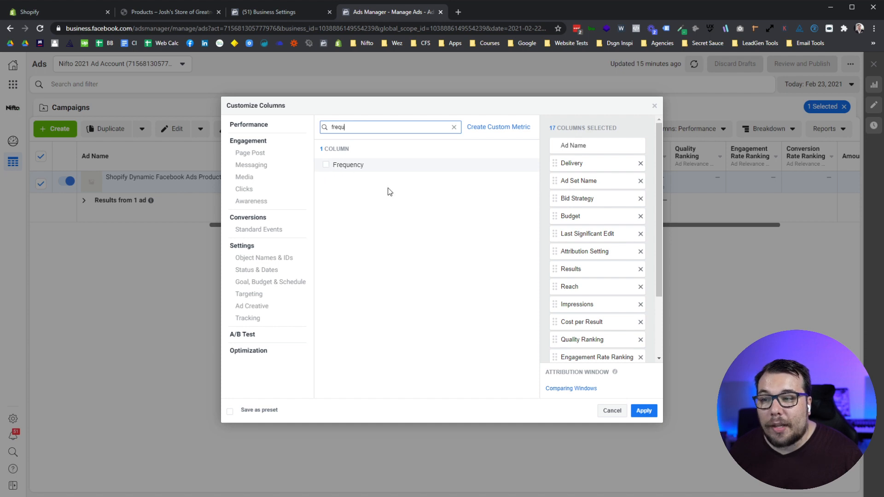
{"action": "left_click", "coordinate": [421, 164]}
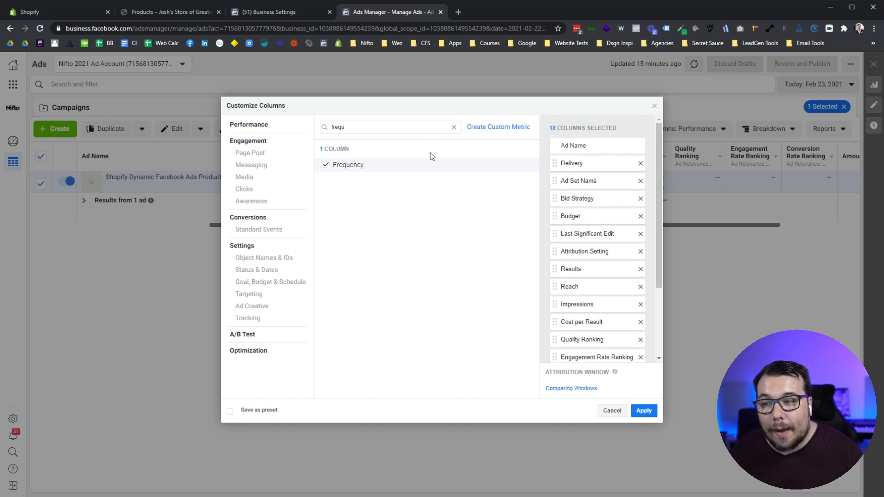
Step: Find the return on ad spend metric and include its Purchase ROAS total in the selected columns
{"action": "left_click", "coordinate": [453, 129]}
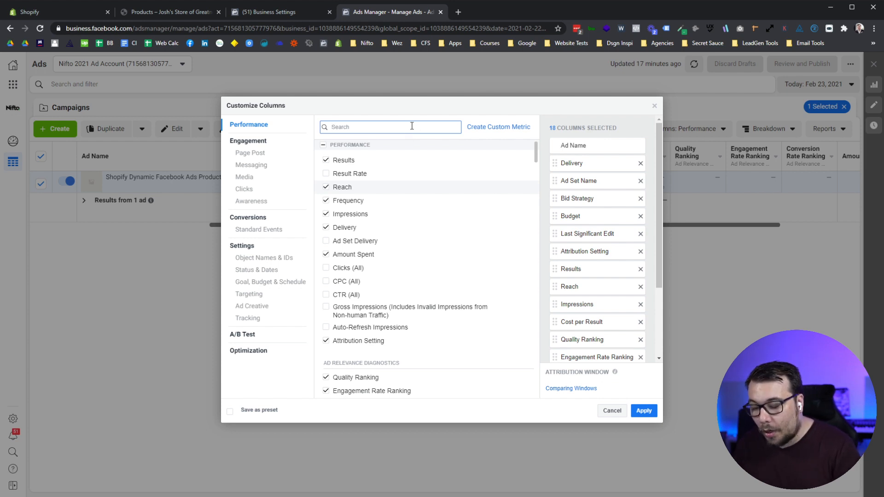
{"action": "type", "text": "return"}
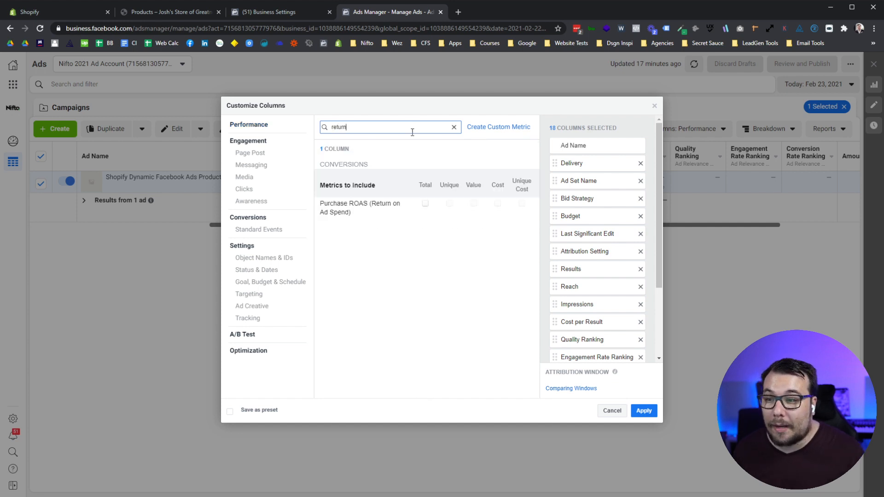
{"action": "left_click", "coordinate": [425, 204]}
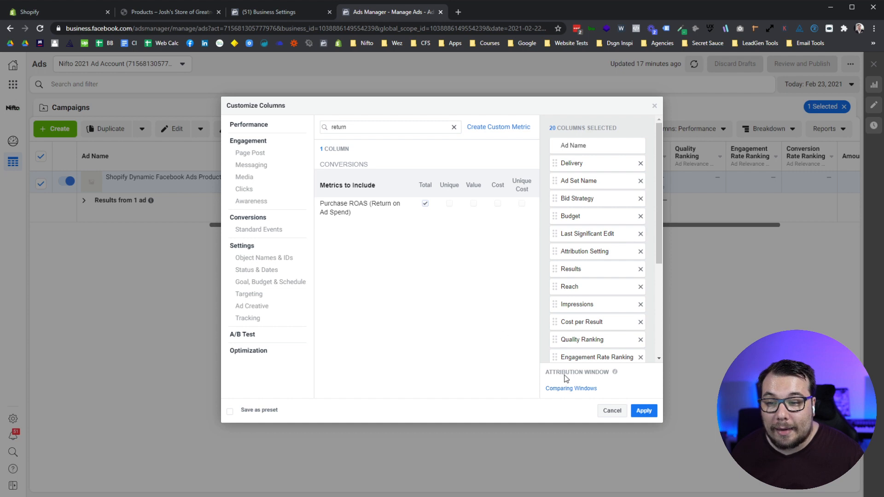
Step: Add the Unique Outbound Clicks metric and apply the customized columns to the ads table
{"action": "left_click", "coordinate": [455, 128]}
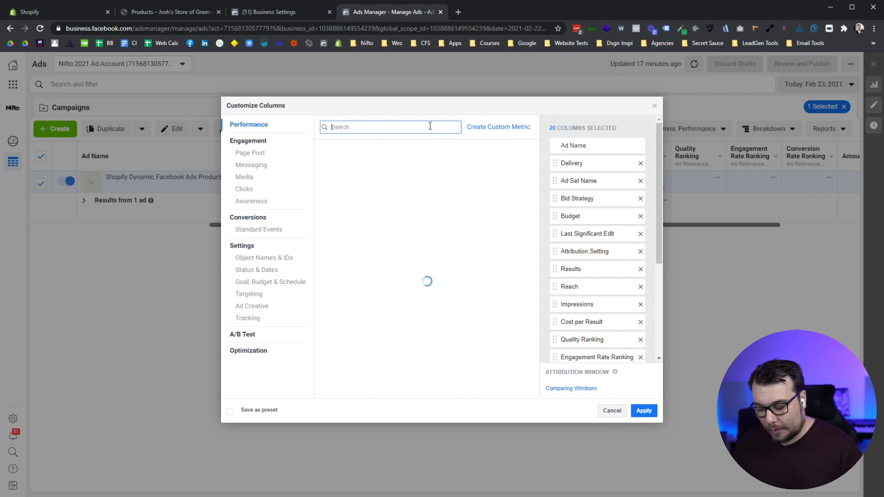
{"action": "type", "text": "clicks"}
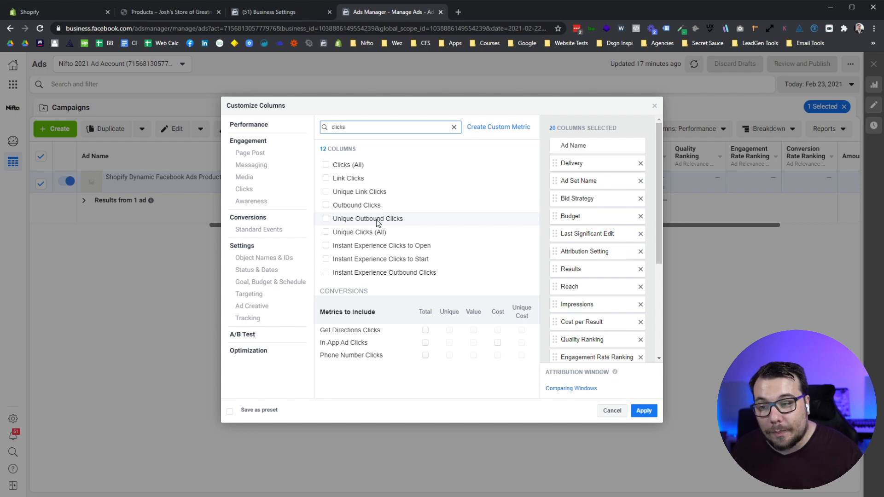
{"action": "left_click", "coordinate": [406, 216]}
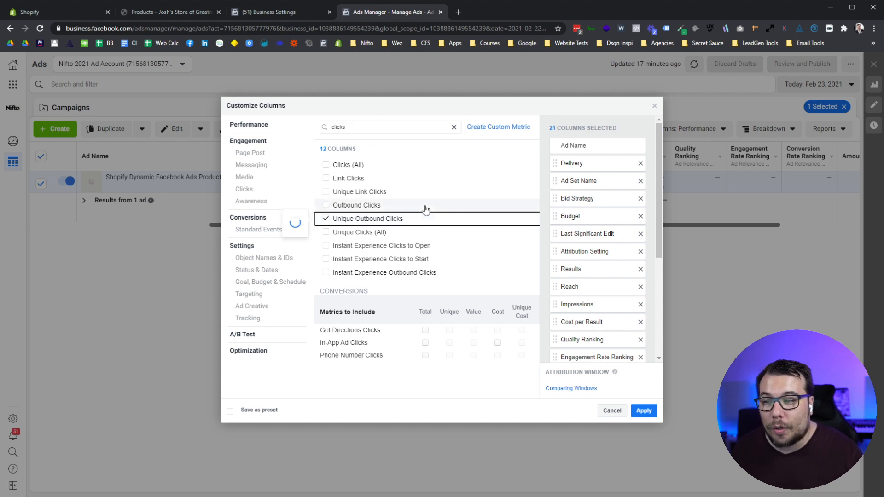
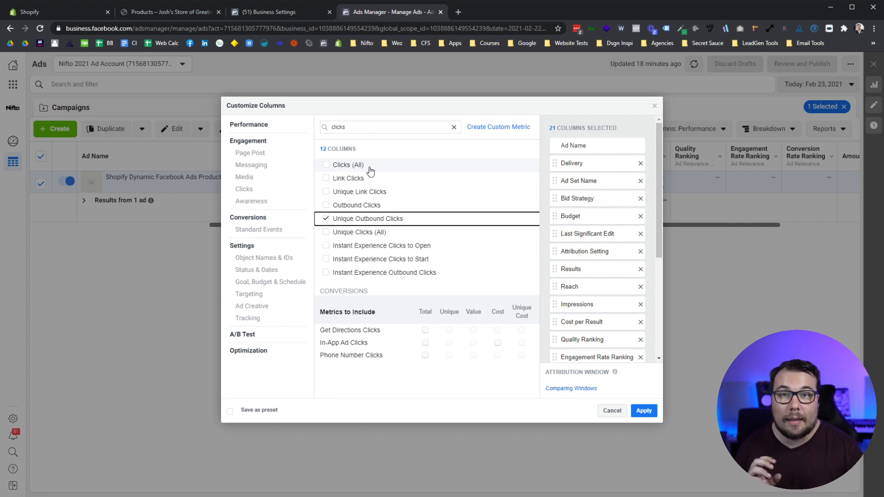
{"action": "mouse_move", "coordinate": [371, 171]}
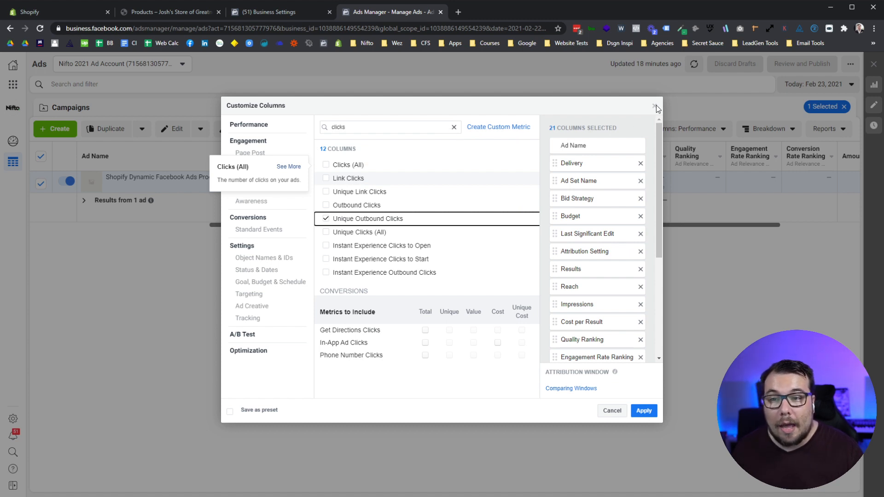
{"action": "left_click", "coordinate": [643, 411]}
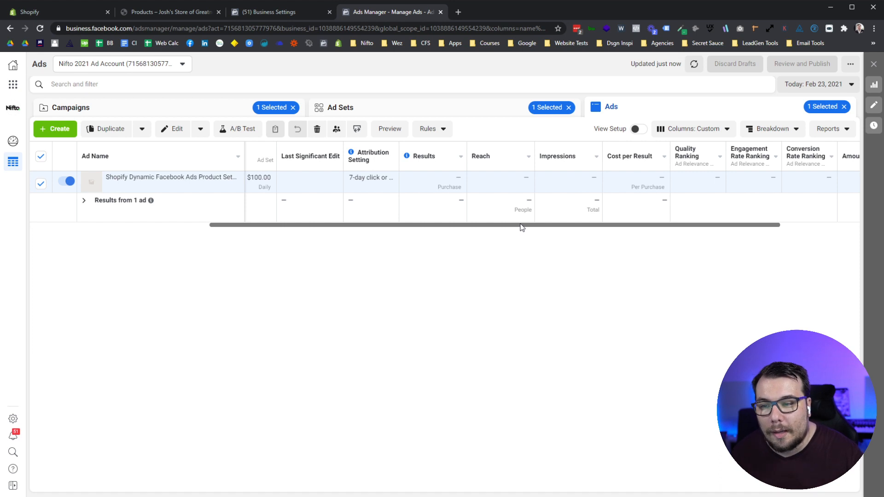
{"action": "scroll", "coordinate": [677, 227], "scroll_direction": "right", "scroll_amount": 5}
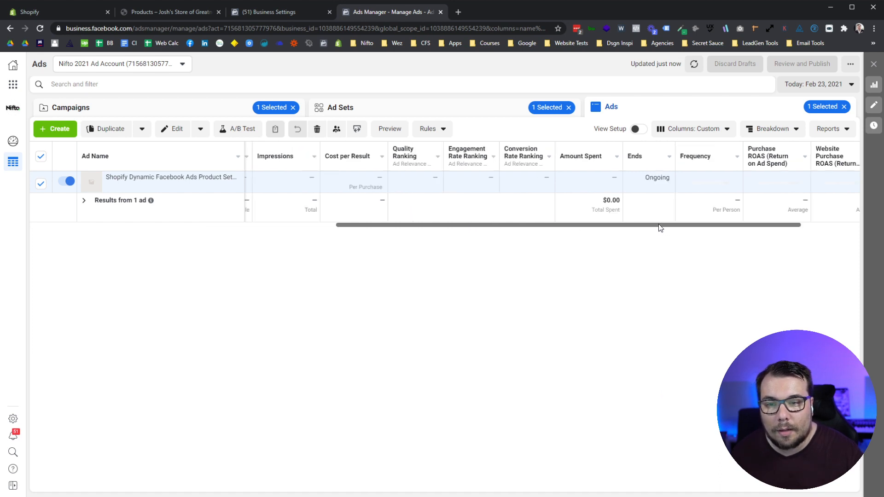